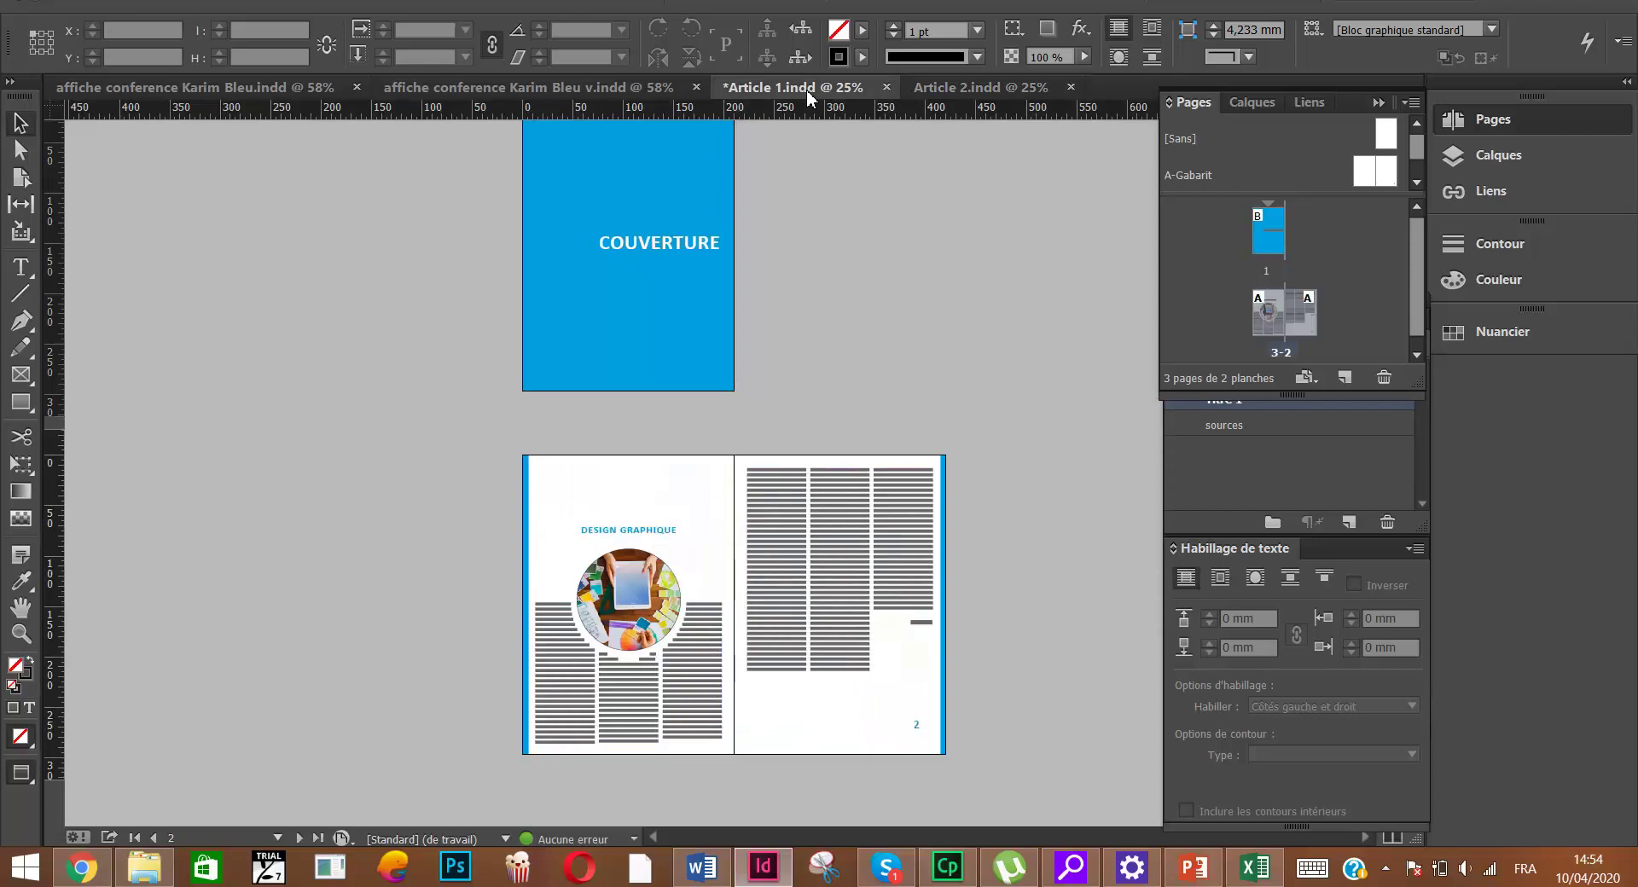
Switch between the open Article 1 and Article 2 documents to review their layouts
left_click(949, 88)
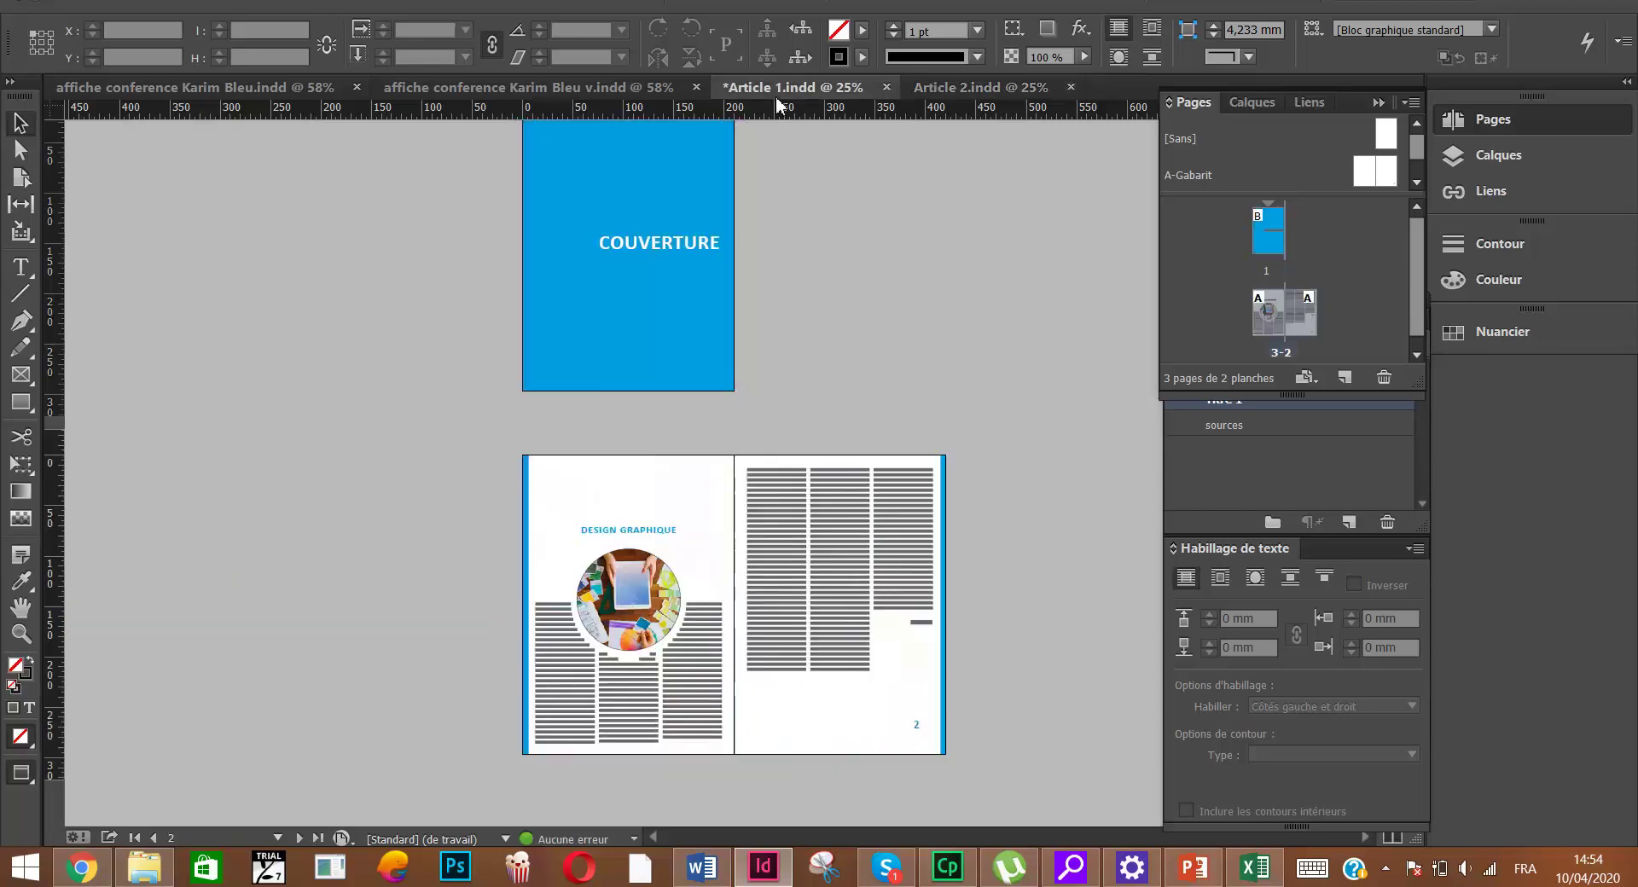
left_click(776, 88)
left_click(951, 86)
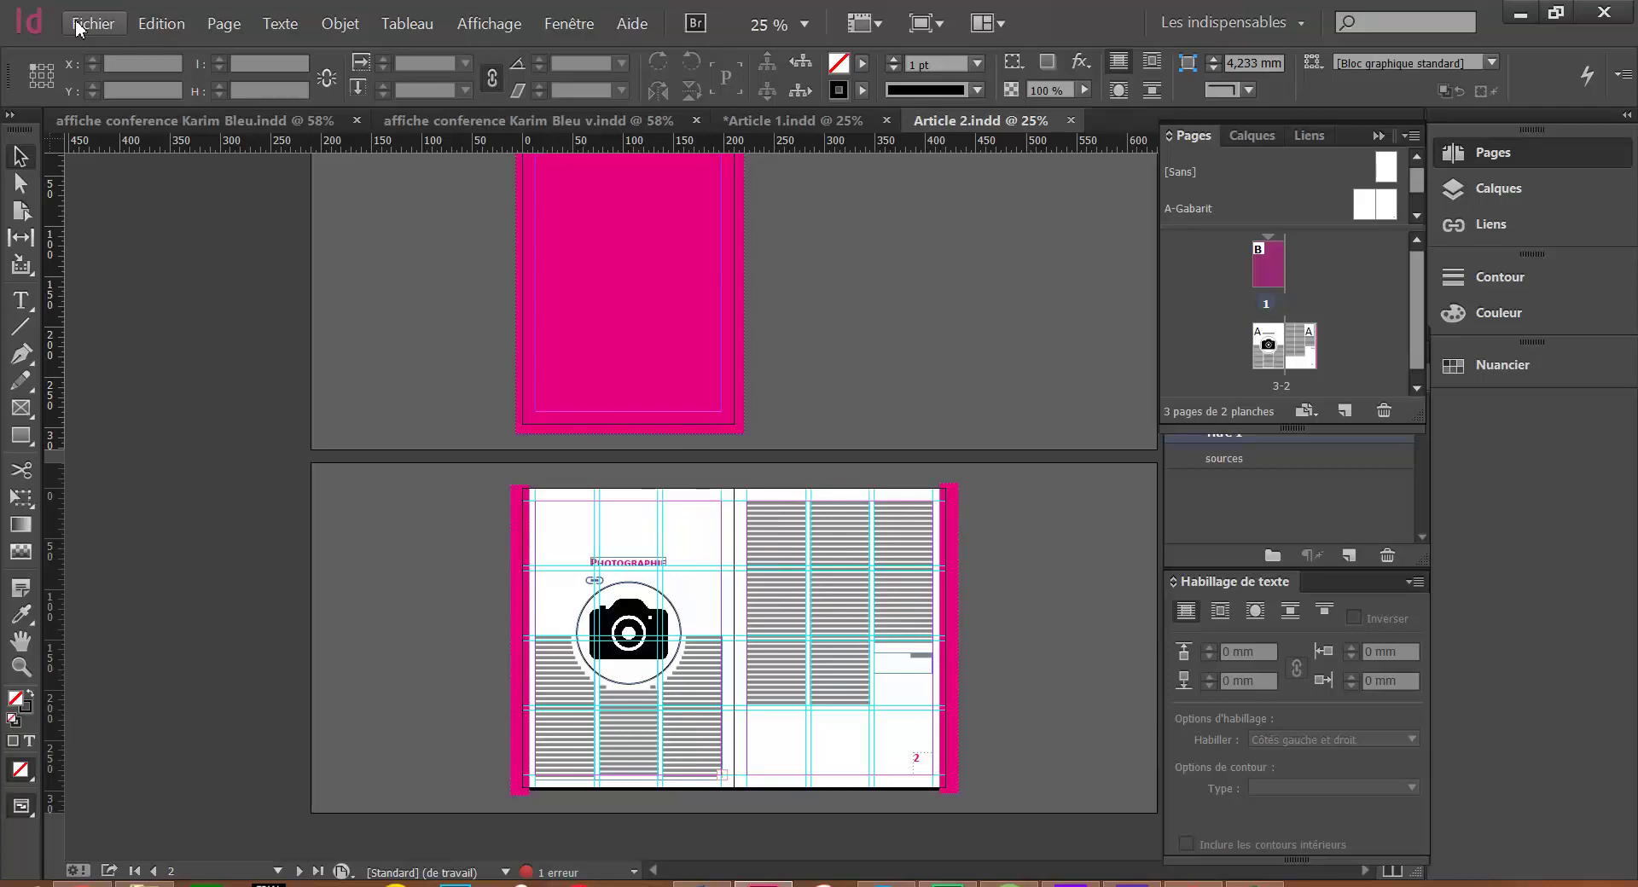
Create a new book named Livre Indesign 1+2 and save it in the personal folder on the Desktop (Bureau)
left_click(79, 29)
mouse_move(115, 49)
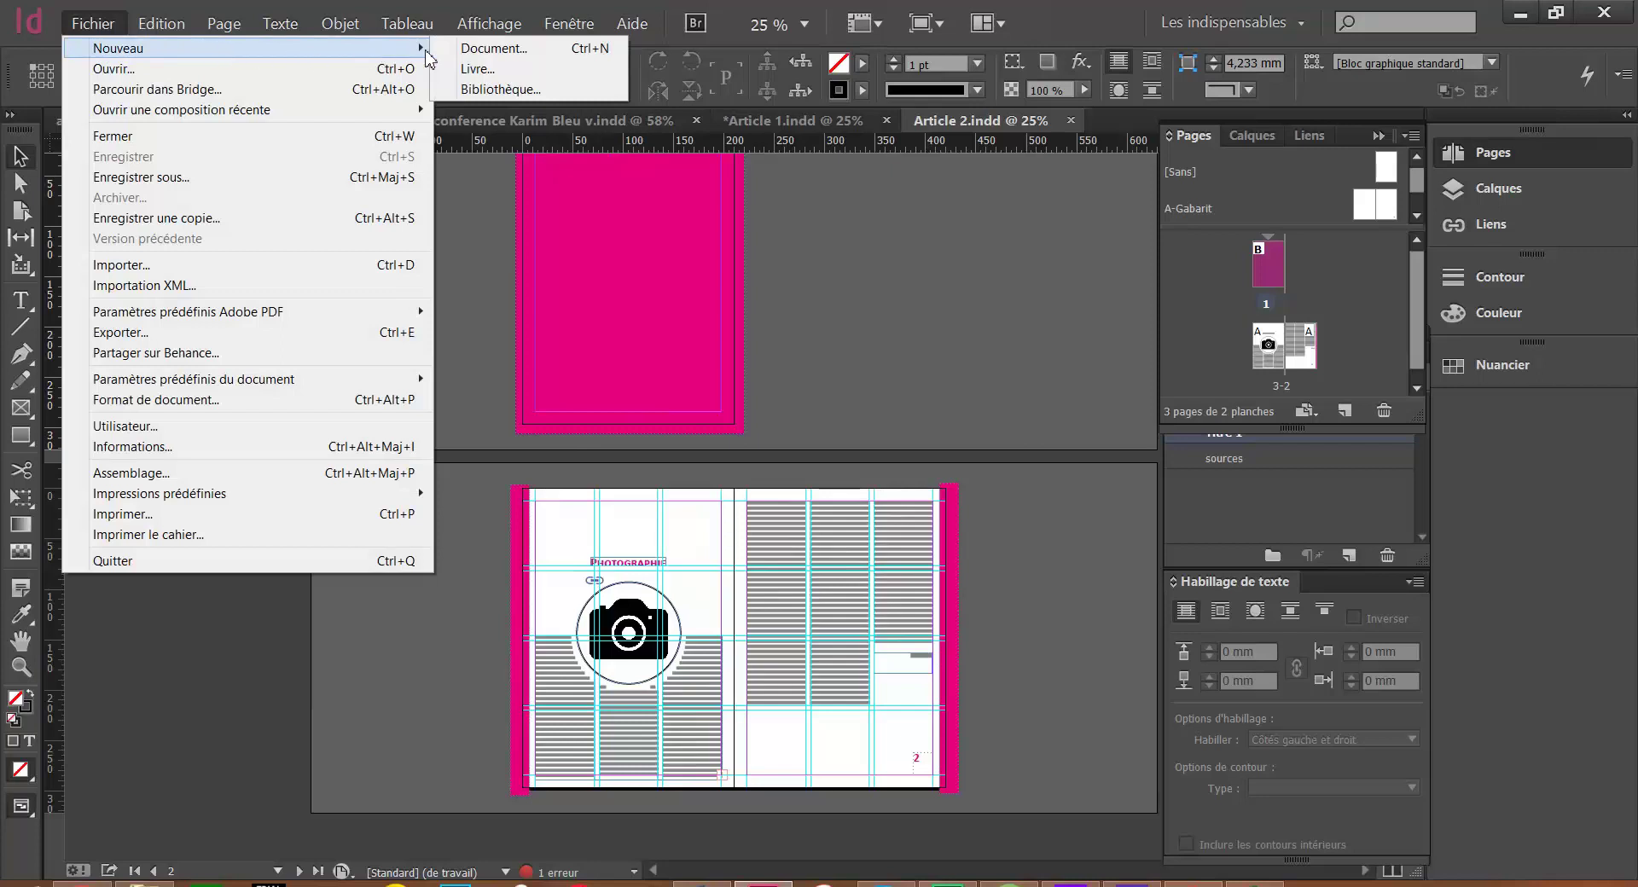
left_click(474, 69)
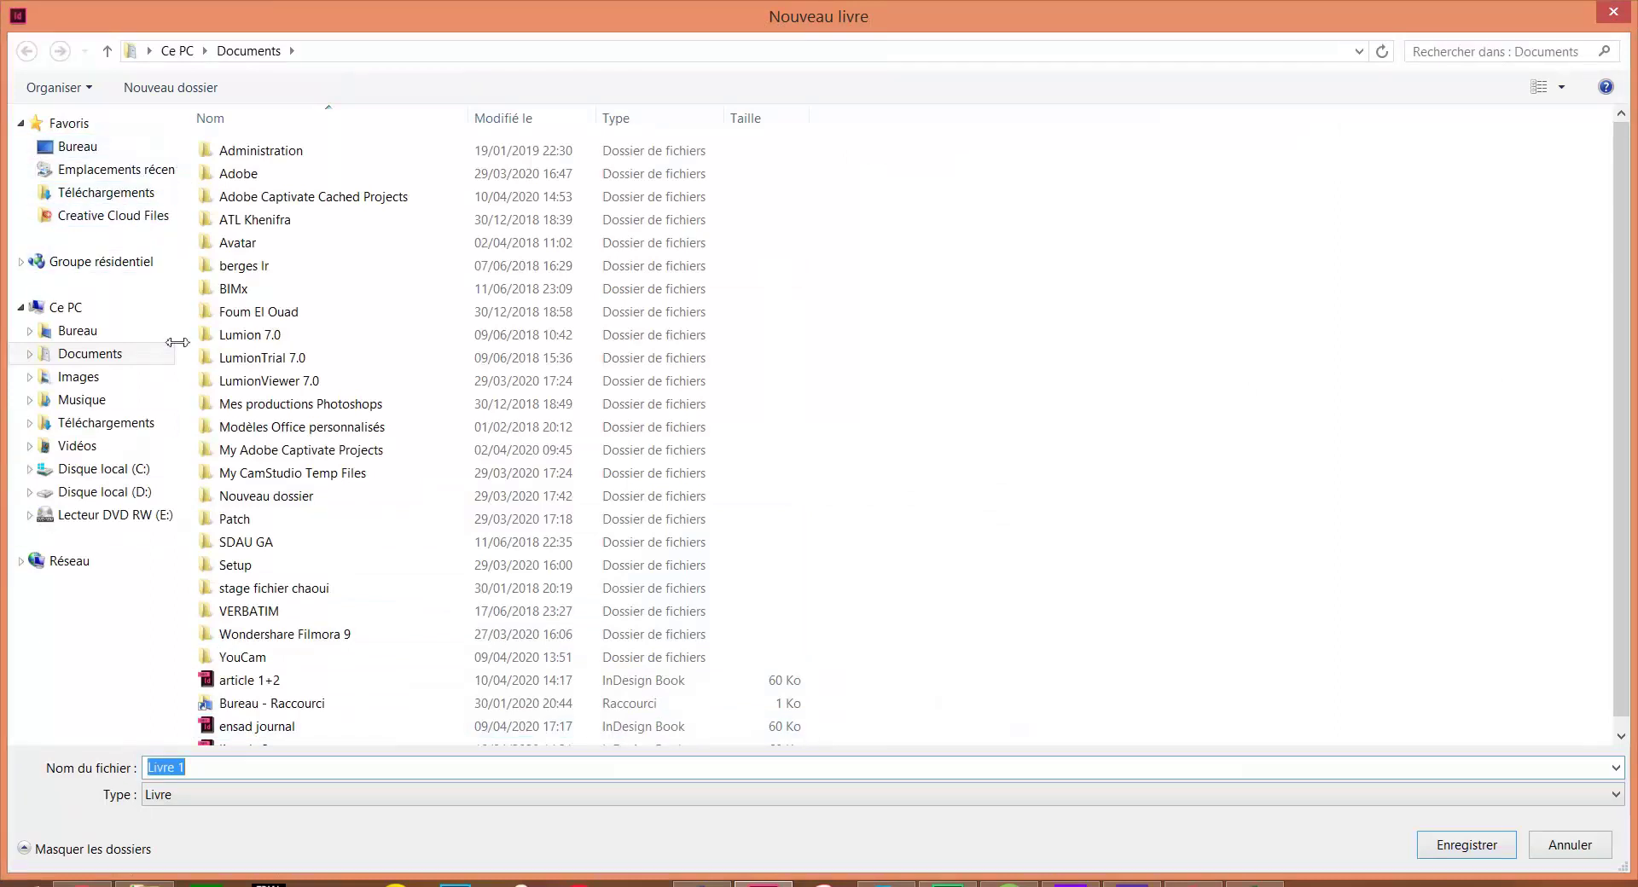
left_click(227, 772)
left_click_drag(228, 772, 175, 768)
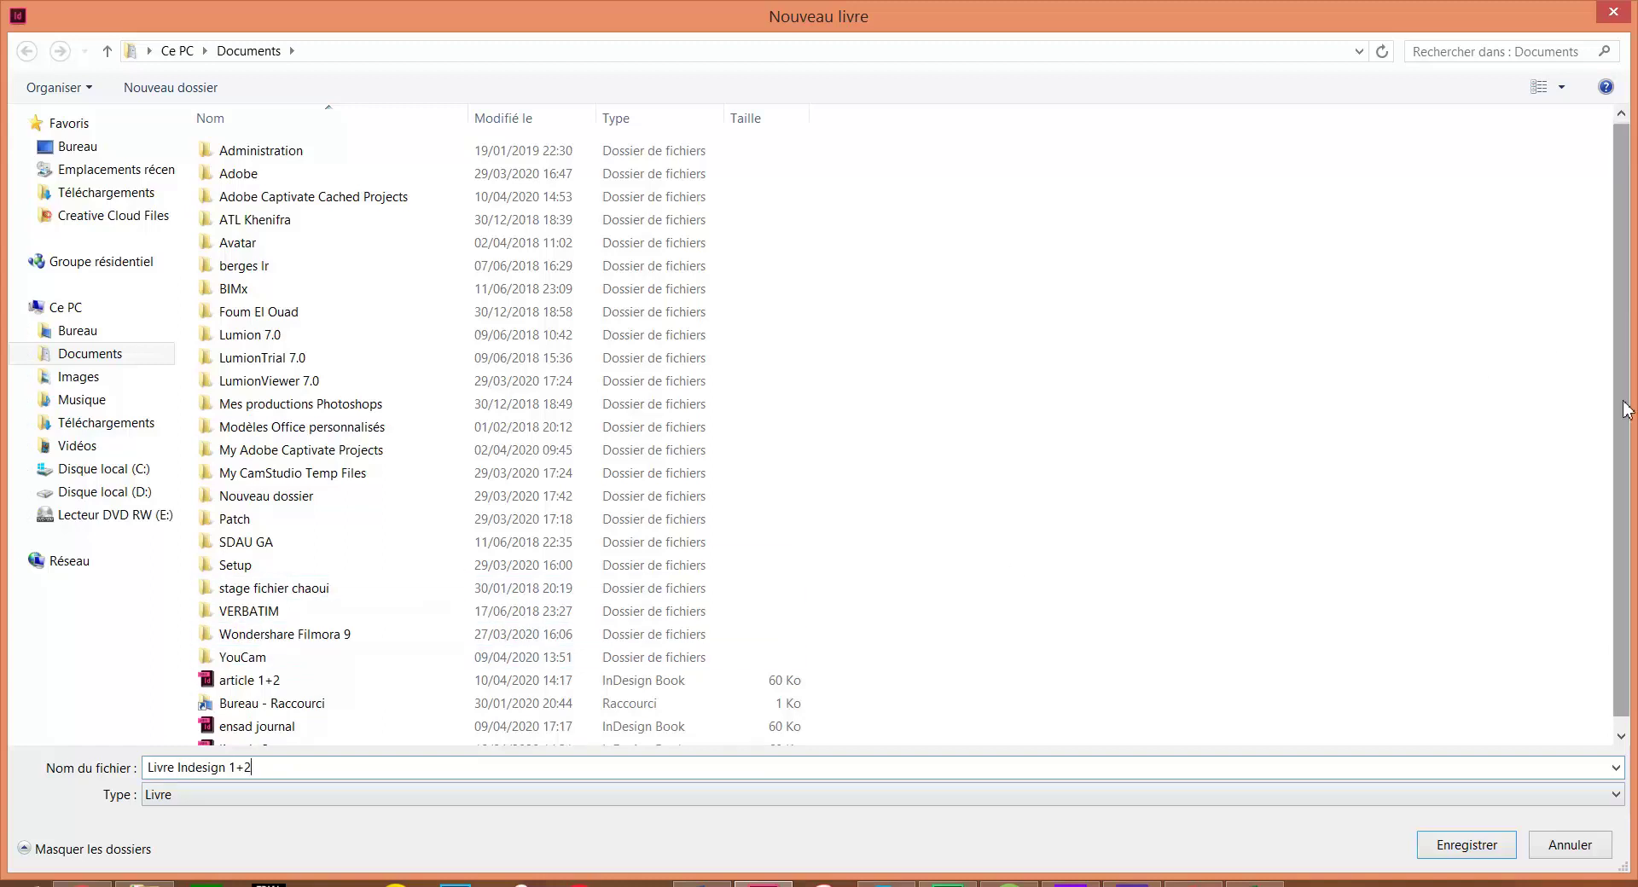
scroll(1629, 375, "down", 1)
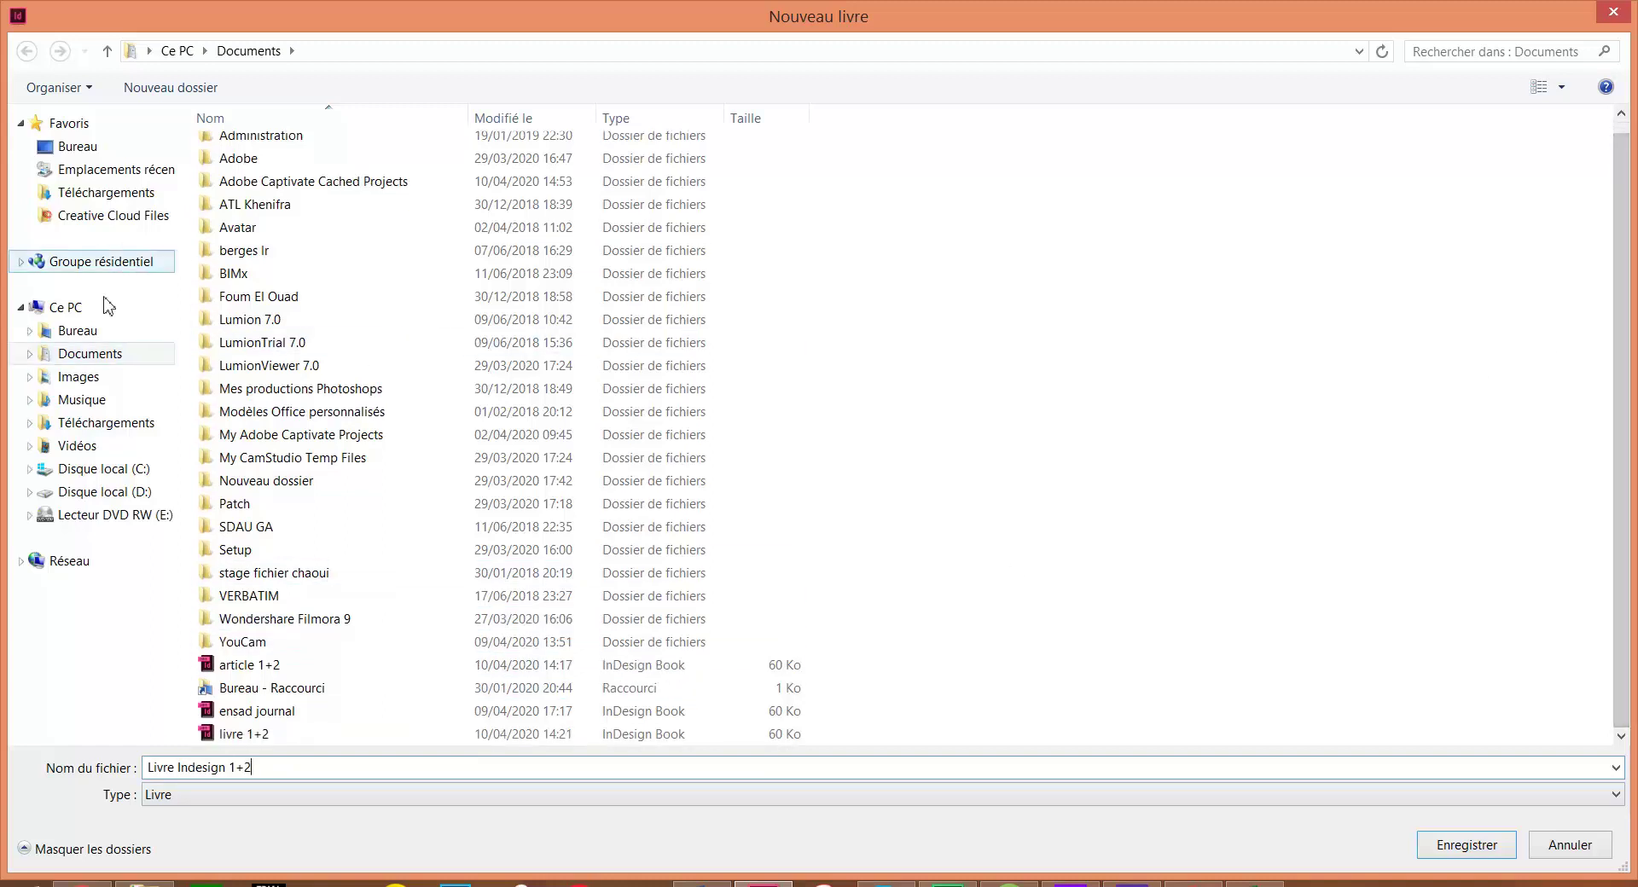
left_click(98, 338)
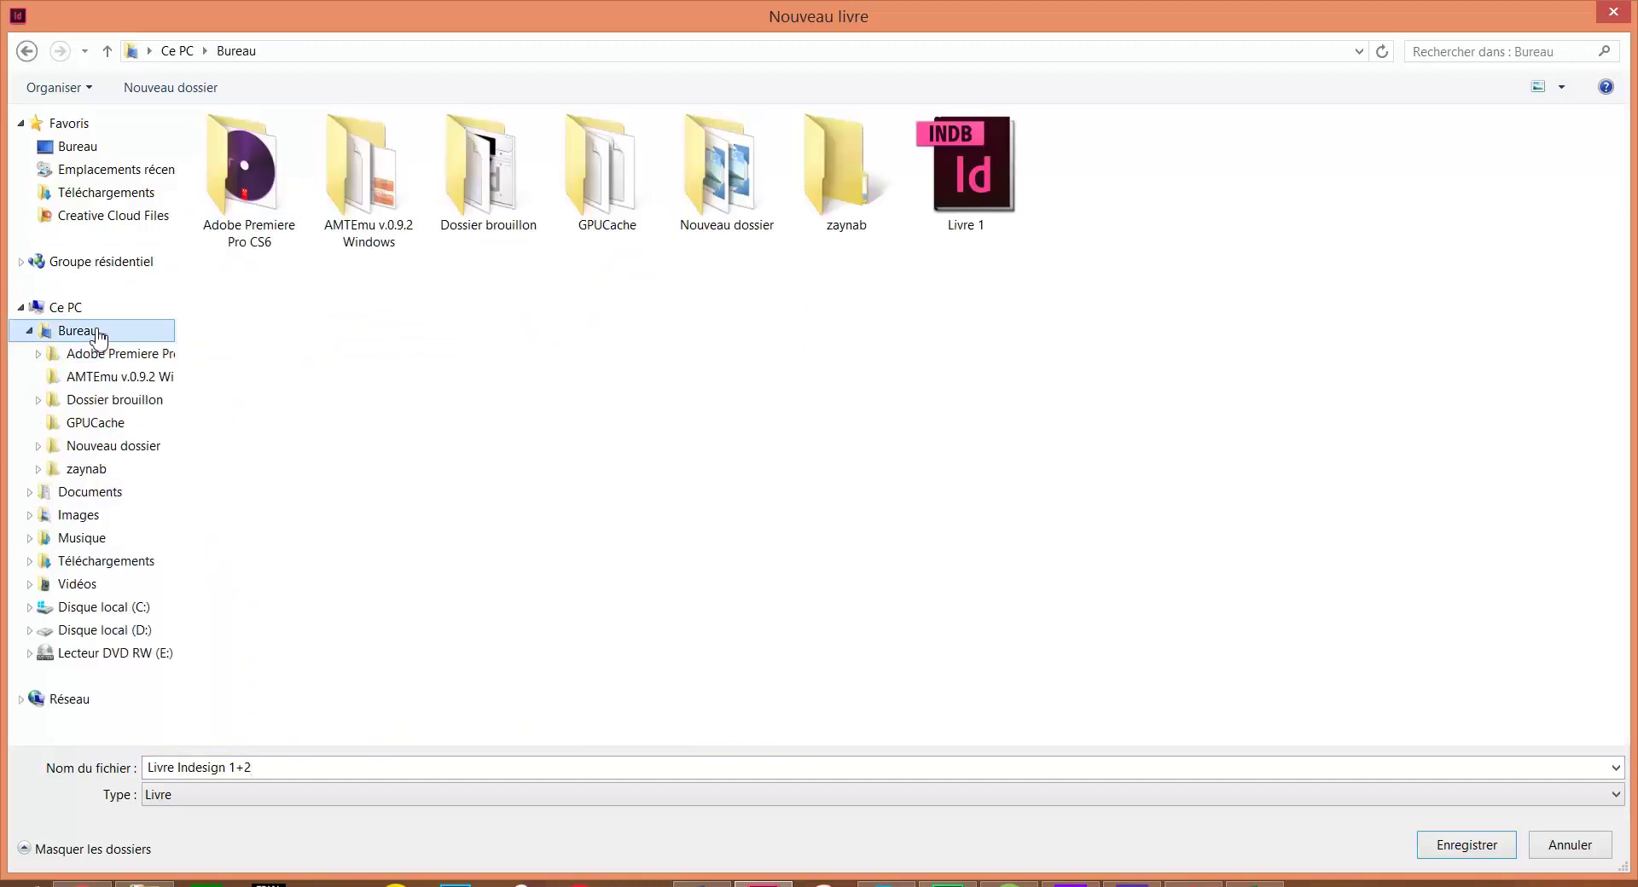
double_click(832, 205)
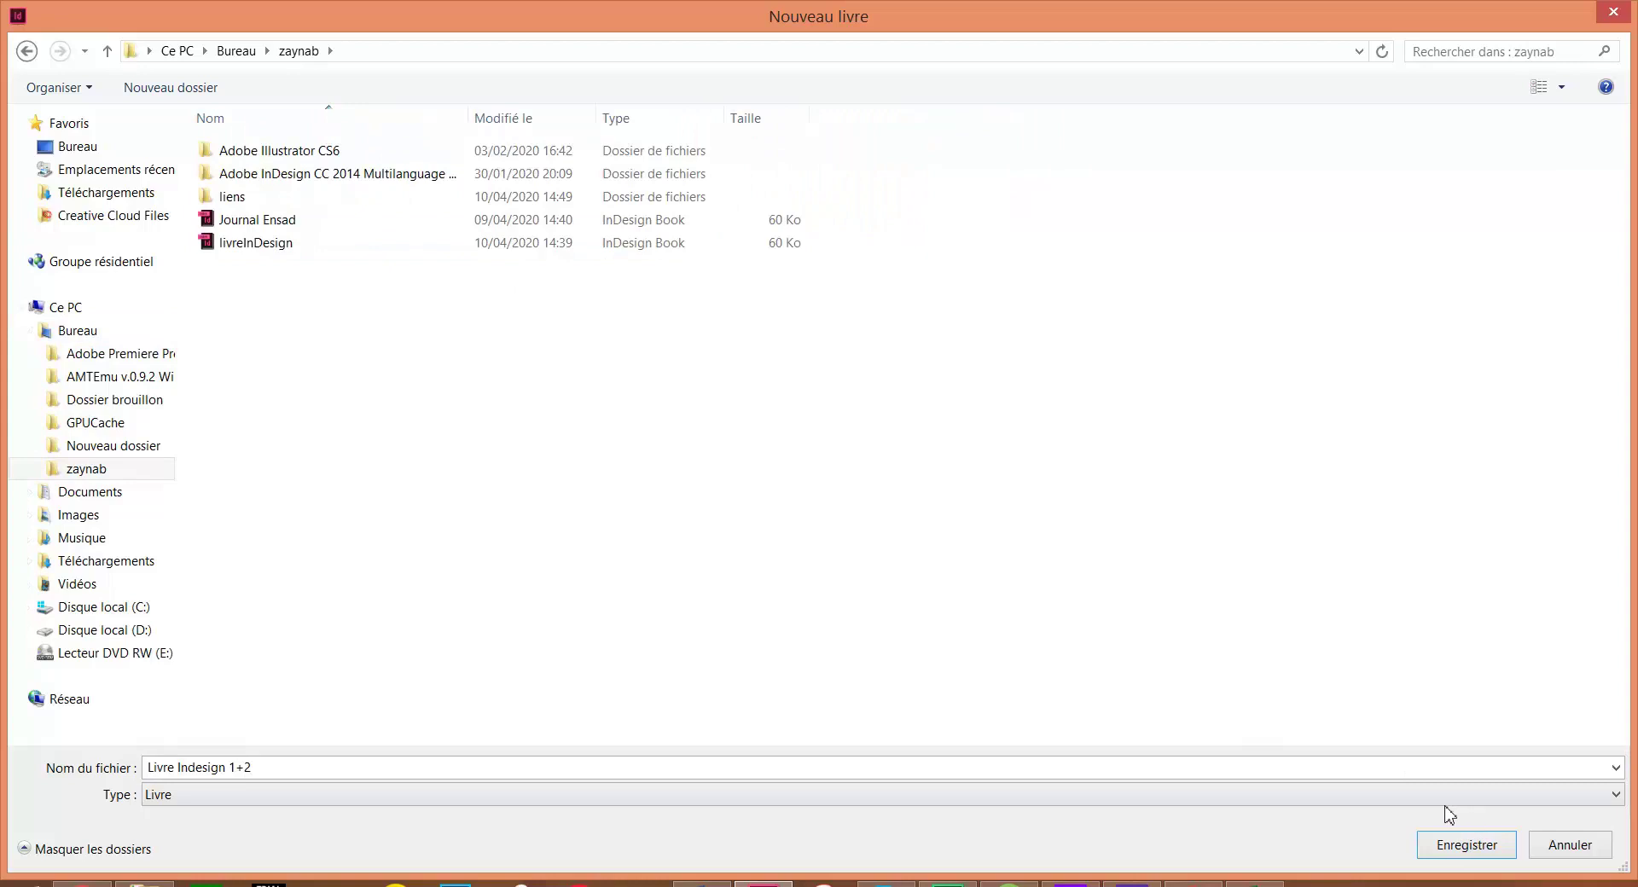
left_click(1446, 843)
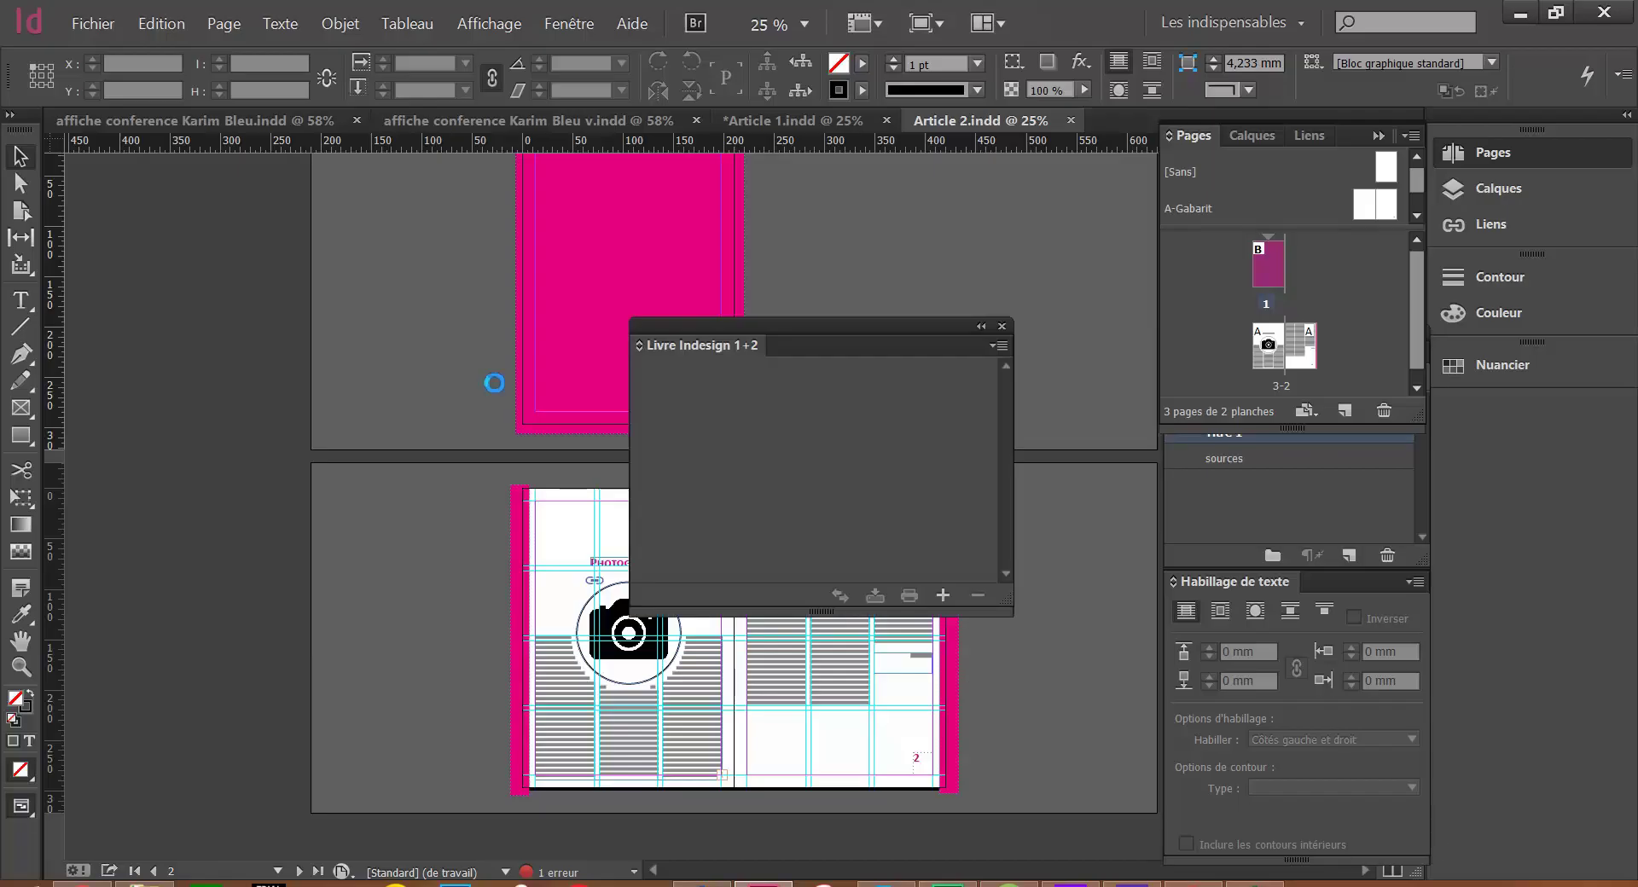
Move the floating Livre Indesign 1+2 book window away from the page layout, keeping it expanded
double_click(878, 350)
left_click_drag(832, 344, 822, 341)
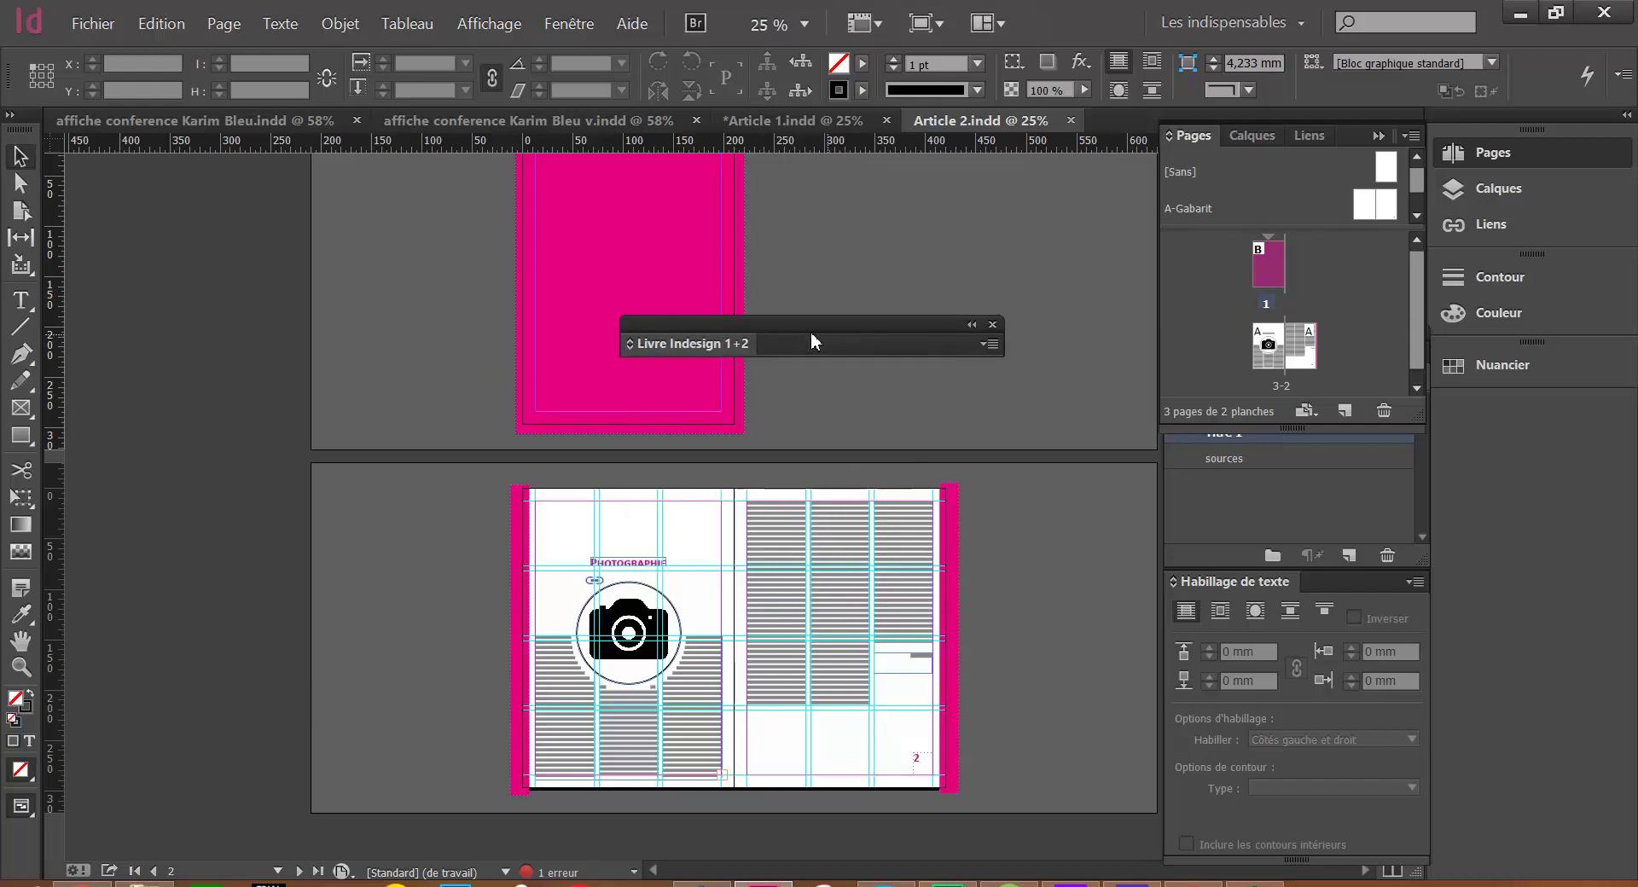
double_click(934, 348)
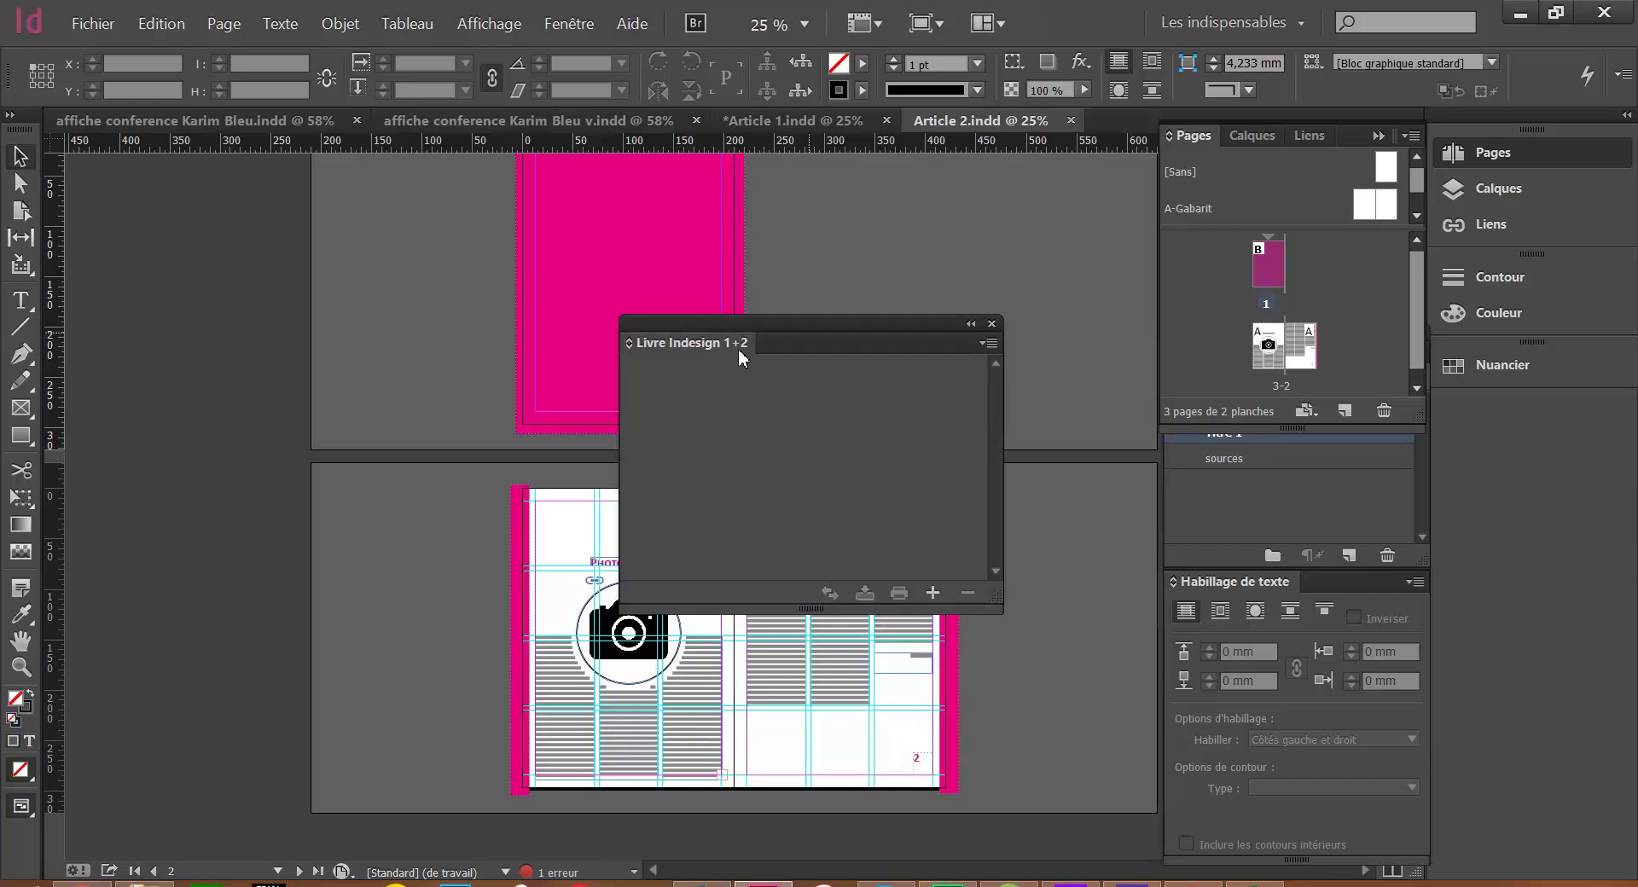
left_click_drag(835, 324, 294, 176)
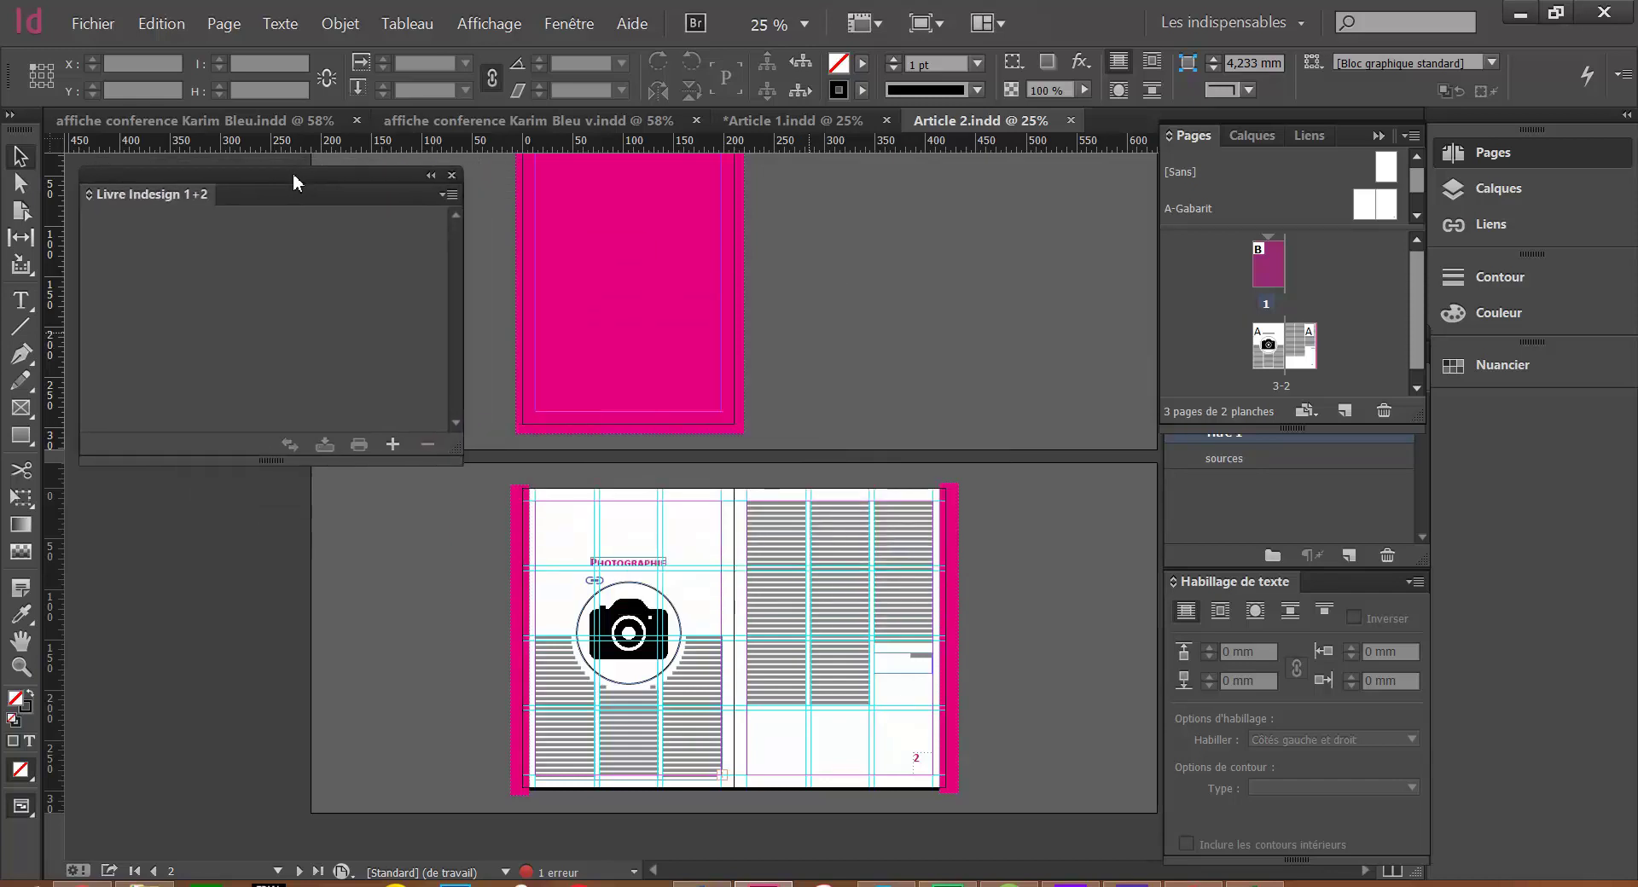
Add the documents Article 1 and Article 2 from the liens folder to the book
left_click(392, 445)
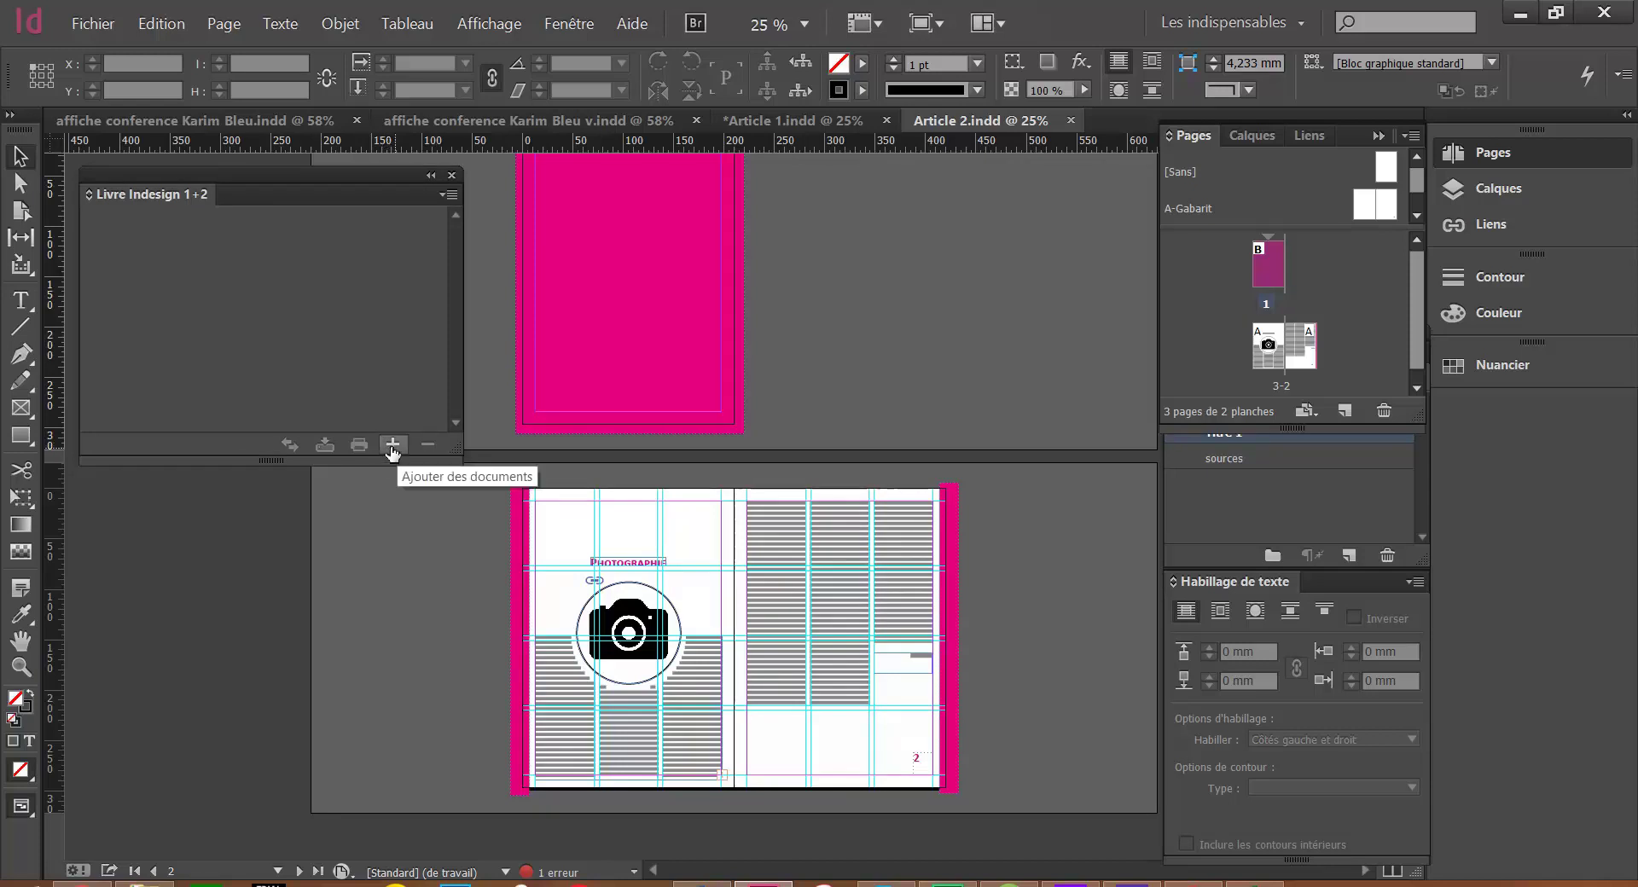
left_click(392, 446)
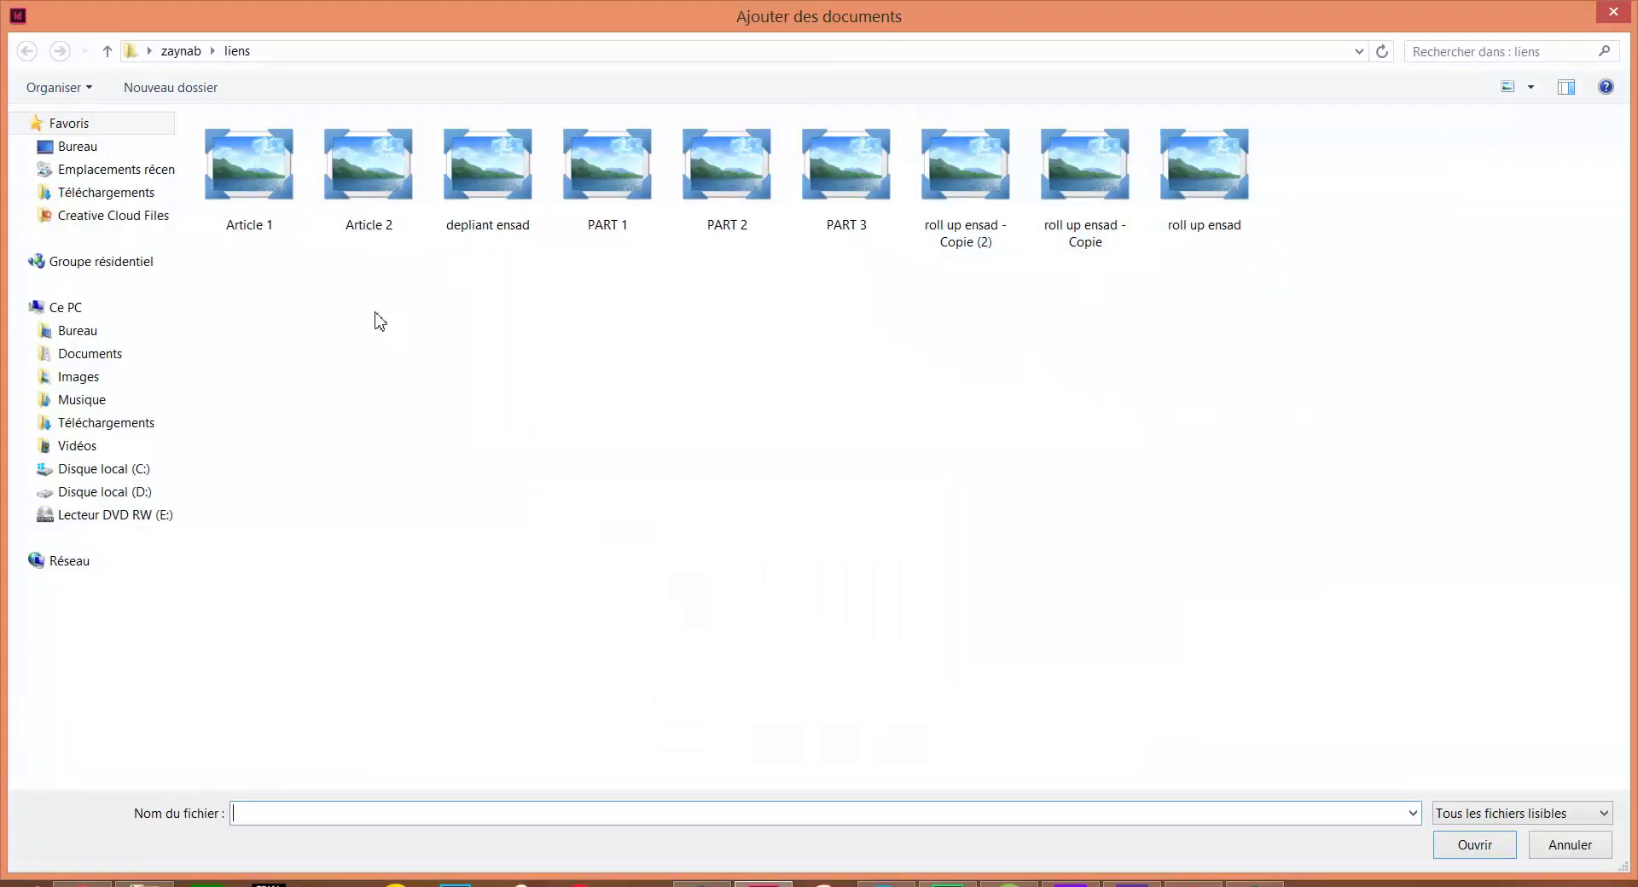
left_click_drag(232, 302, 405, 150)
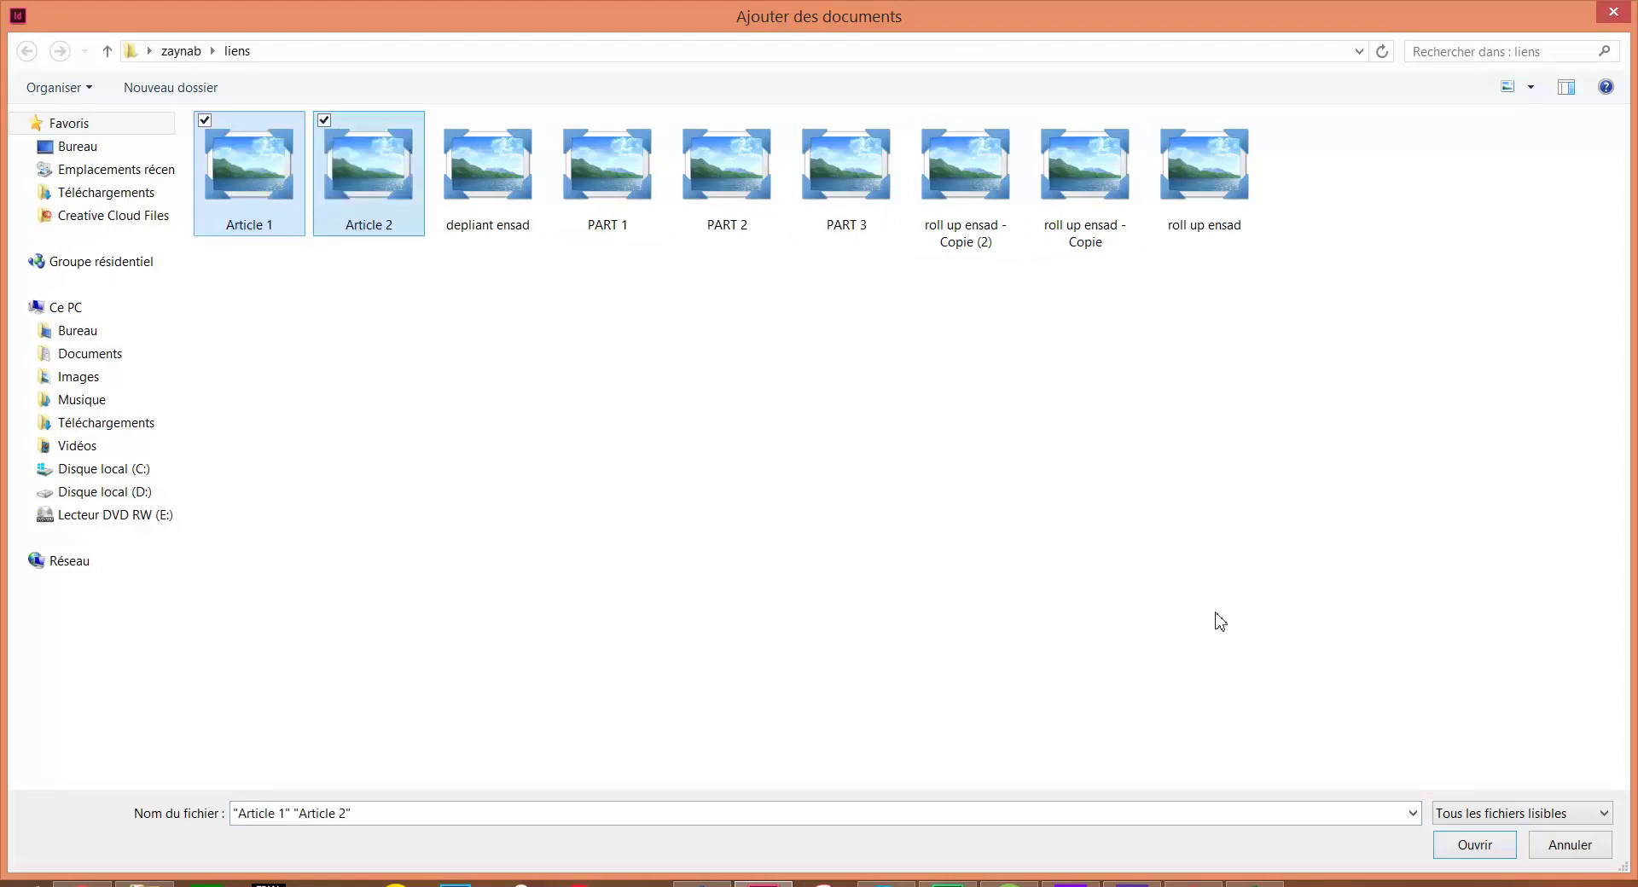
left_click(1473, 845)
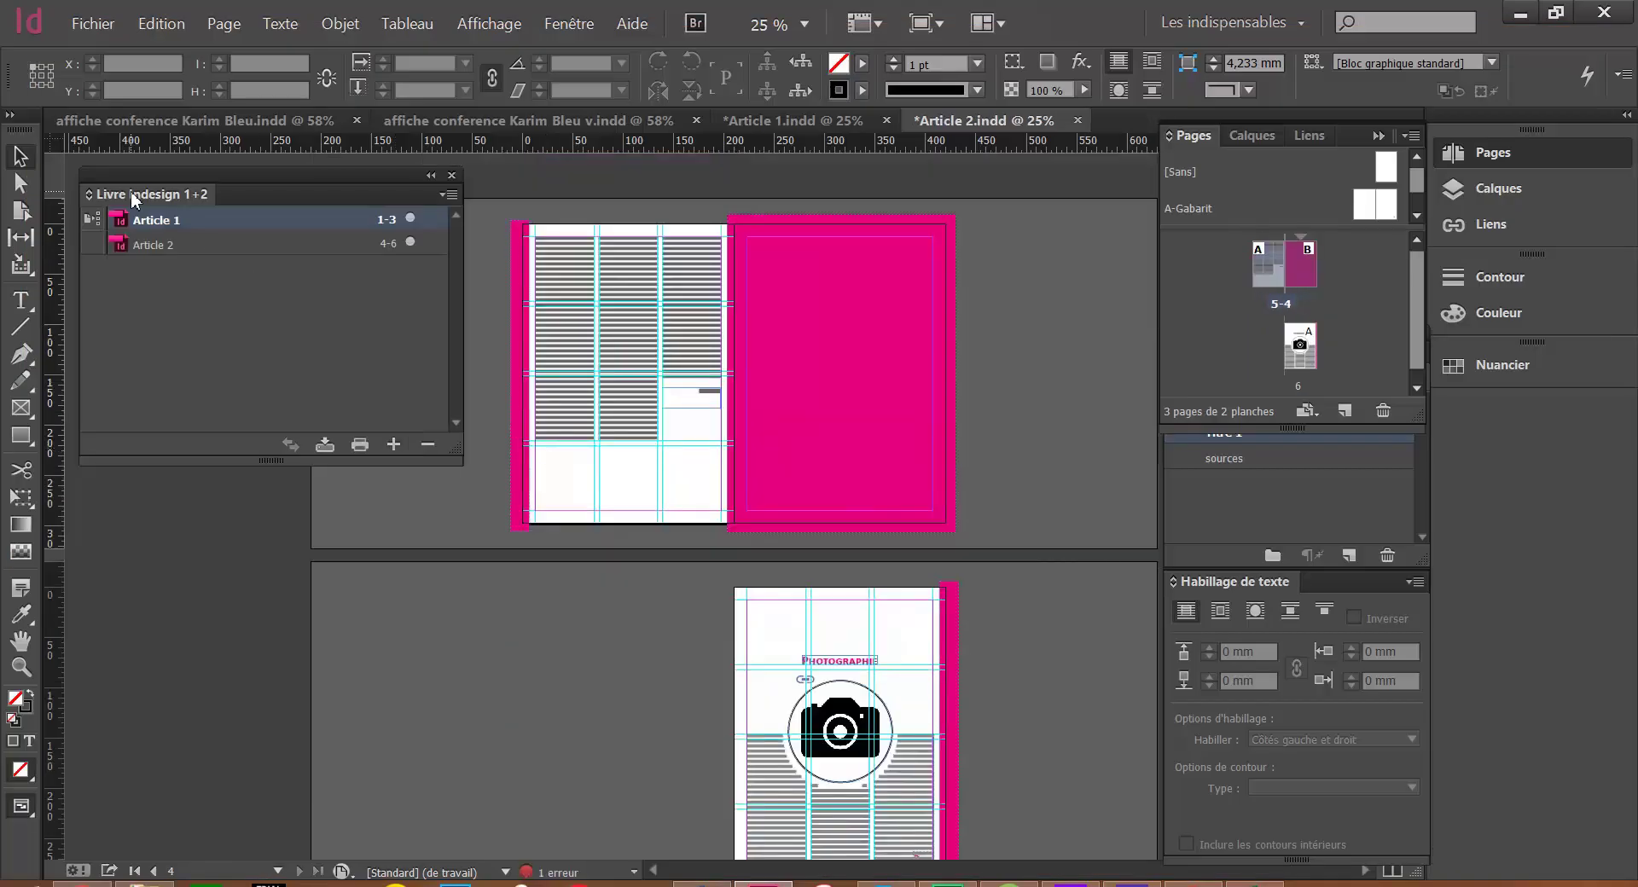
Open Article 1 and Article 2 in turn from the book to examine their pages and numbering
left_click_drag(299, 208, 352, 237)
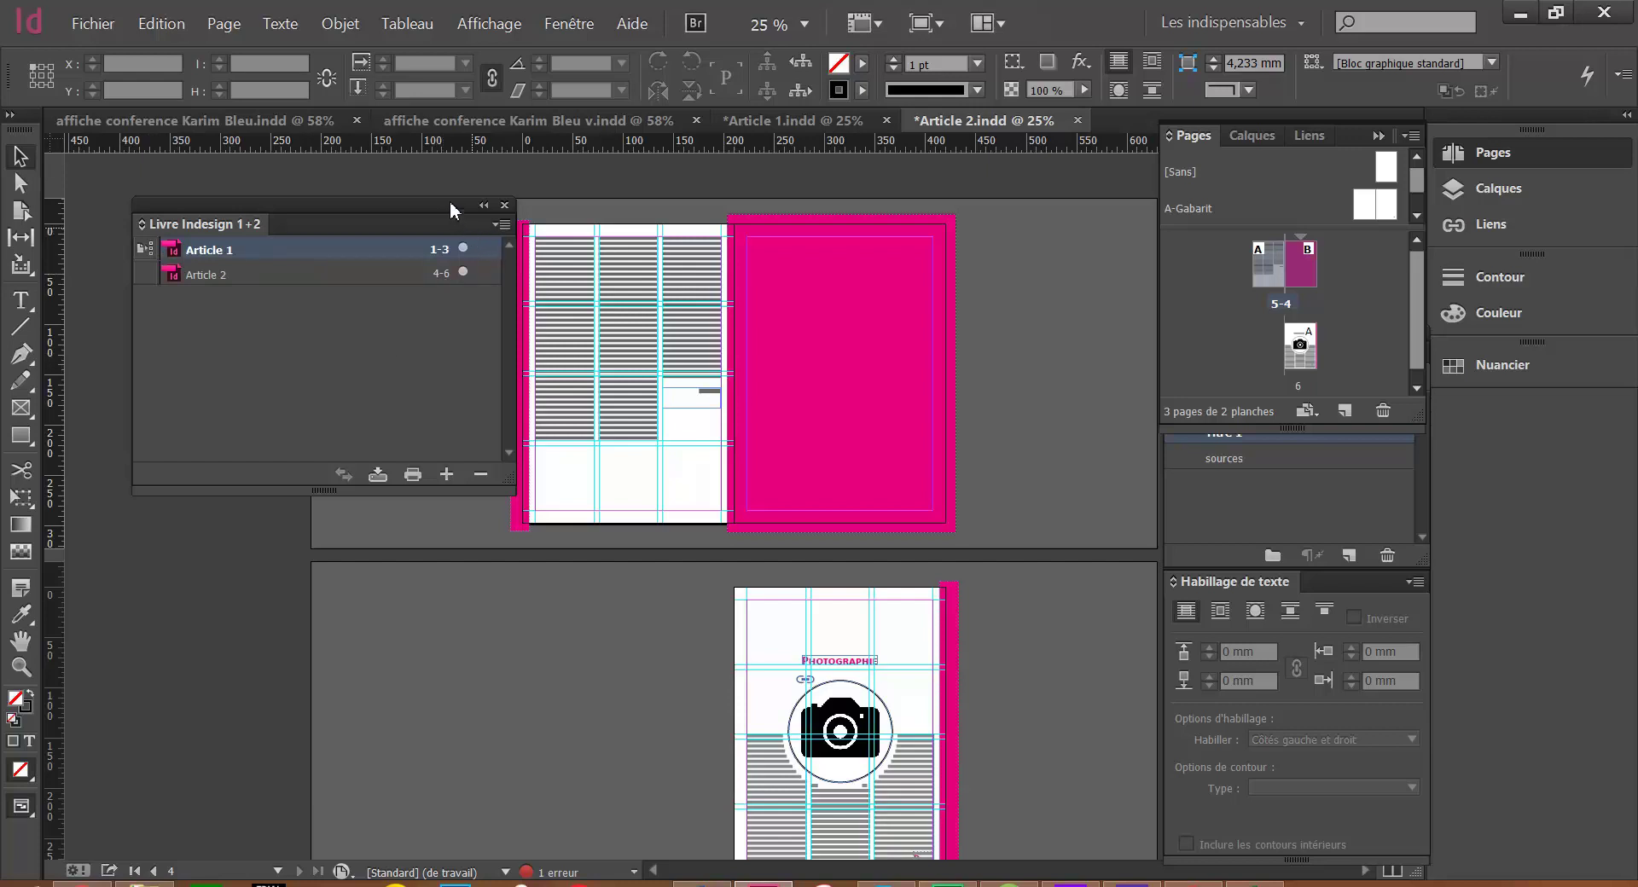
left_click_drag(431, 215, 410, 207)
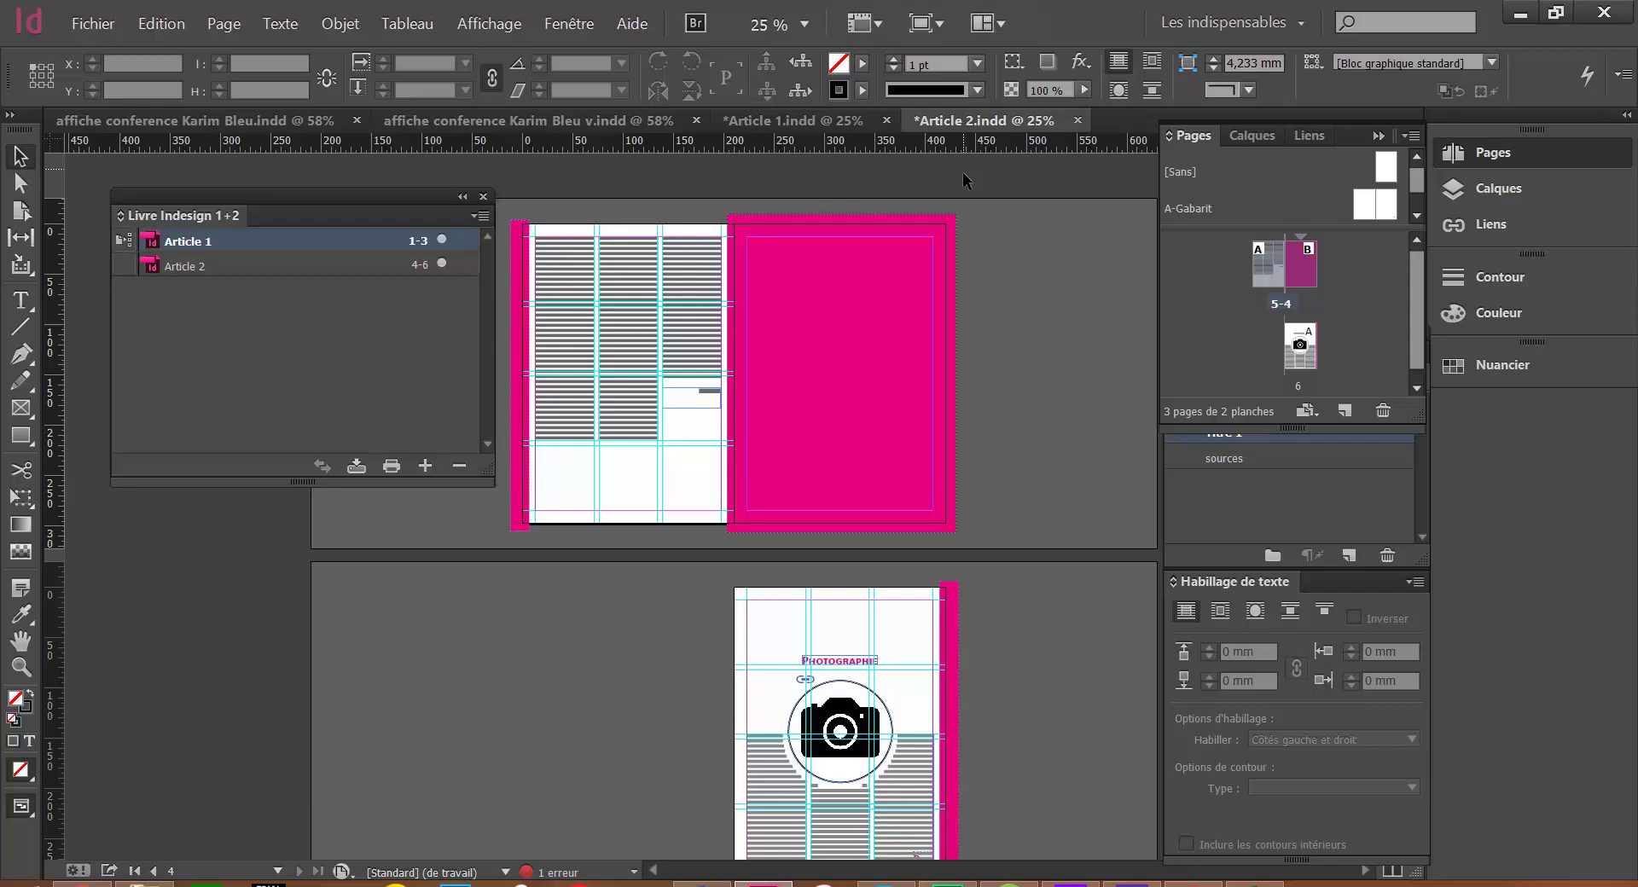
double_click(224, 244)
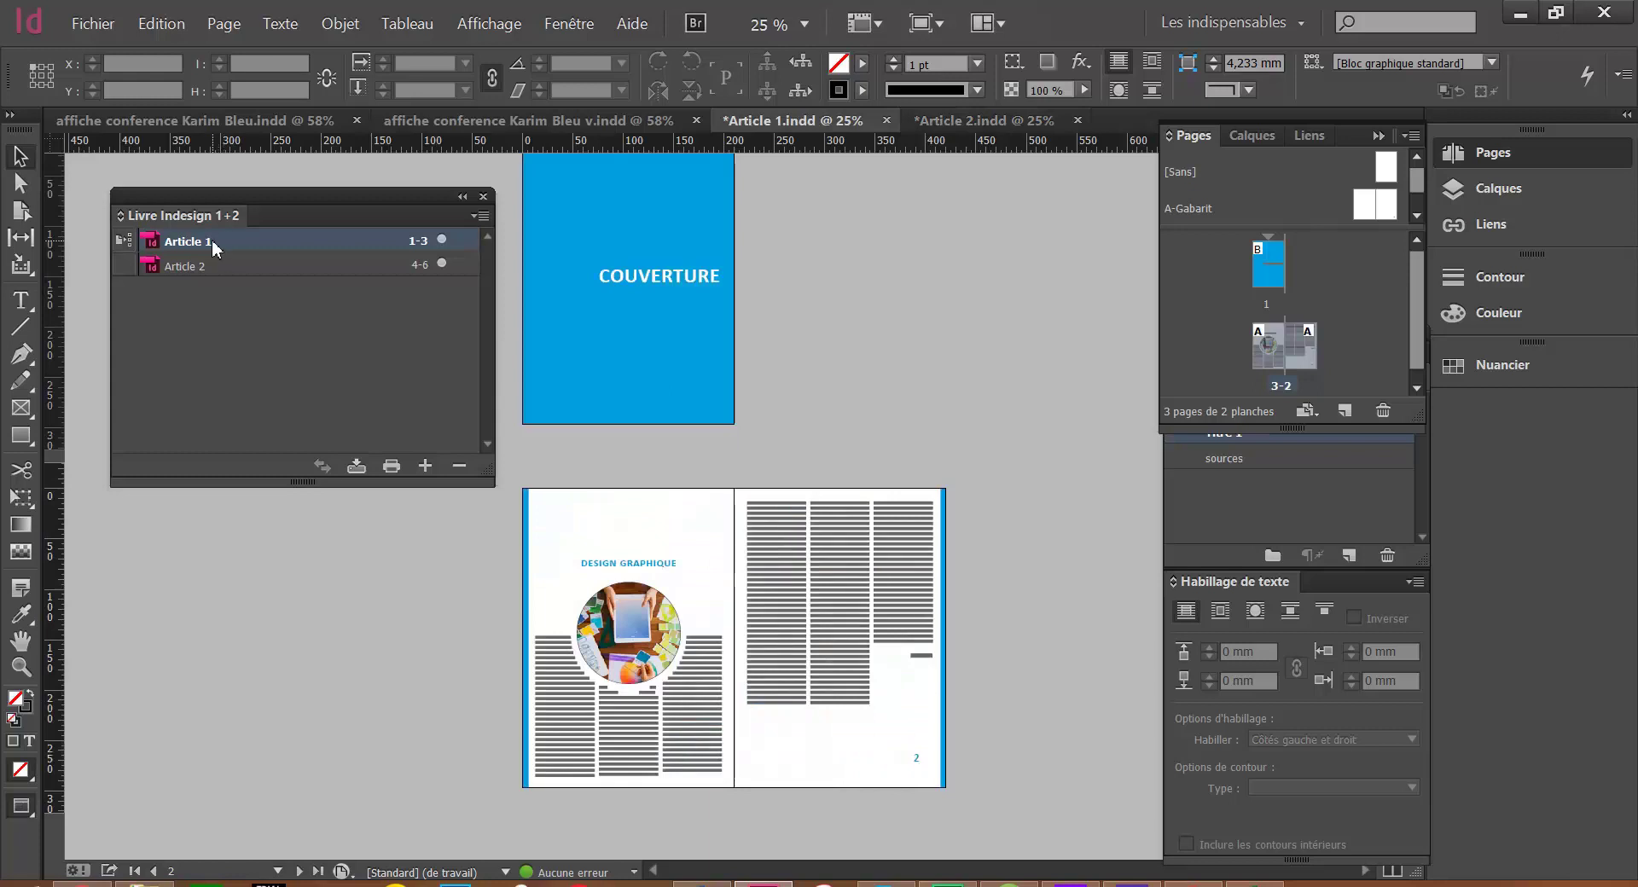
double_click(228, 268)
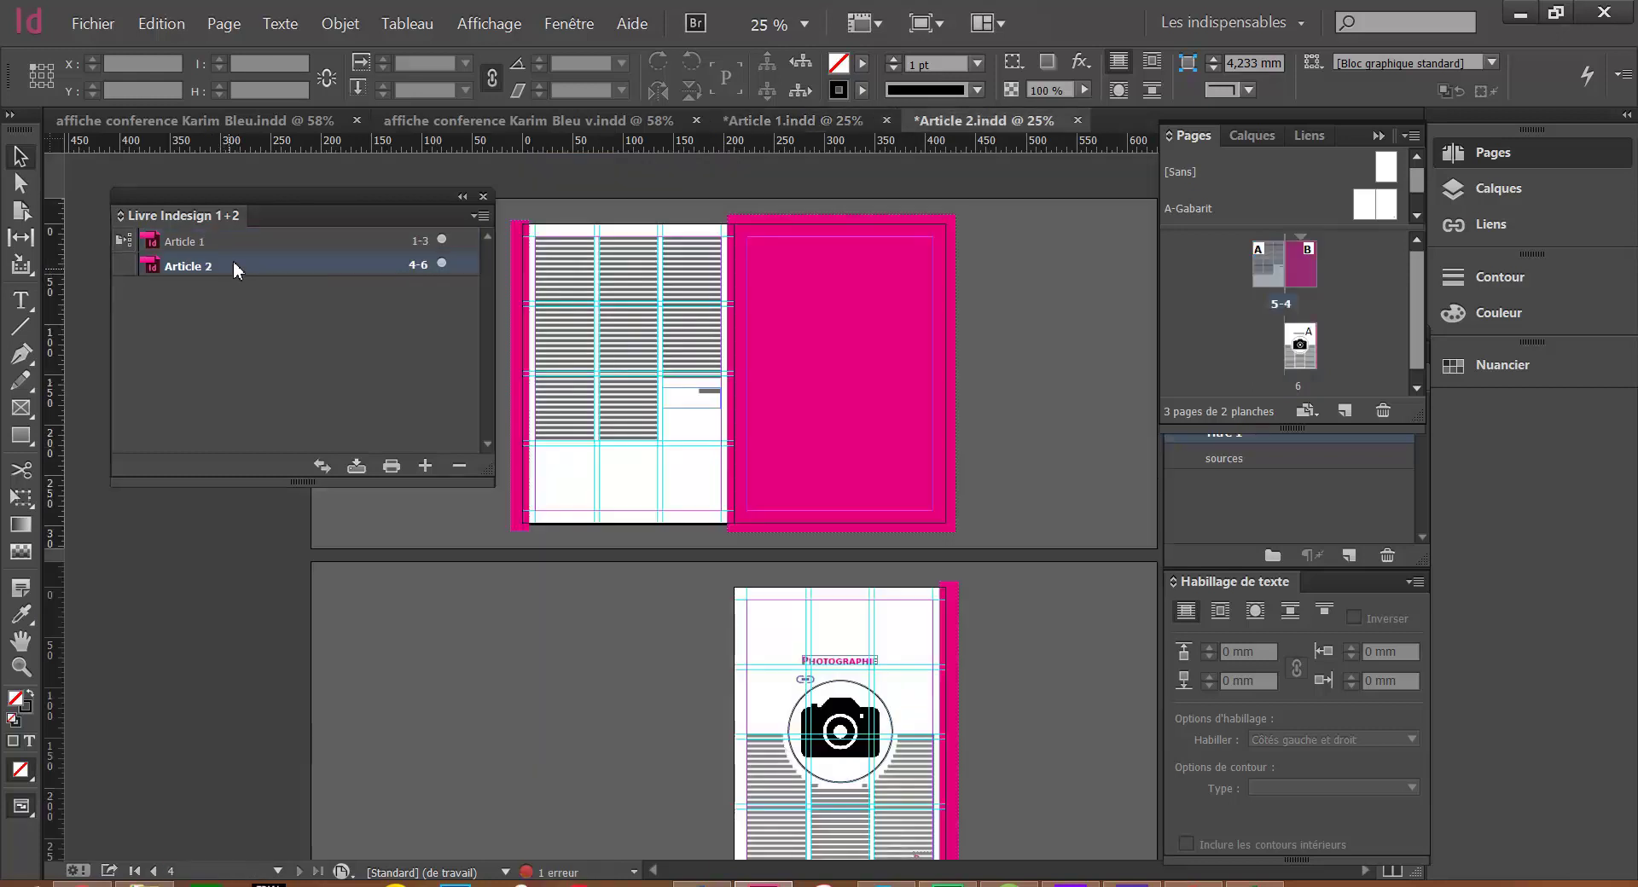
double_click(262, 223)
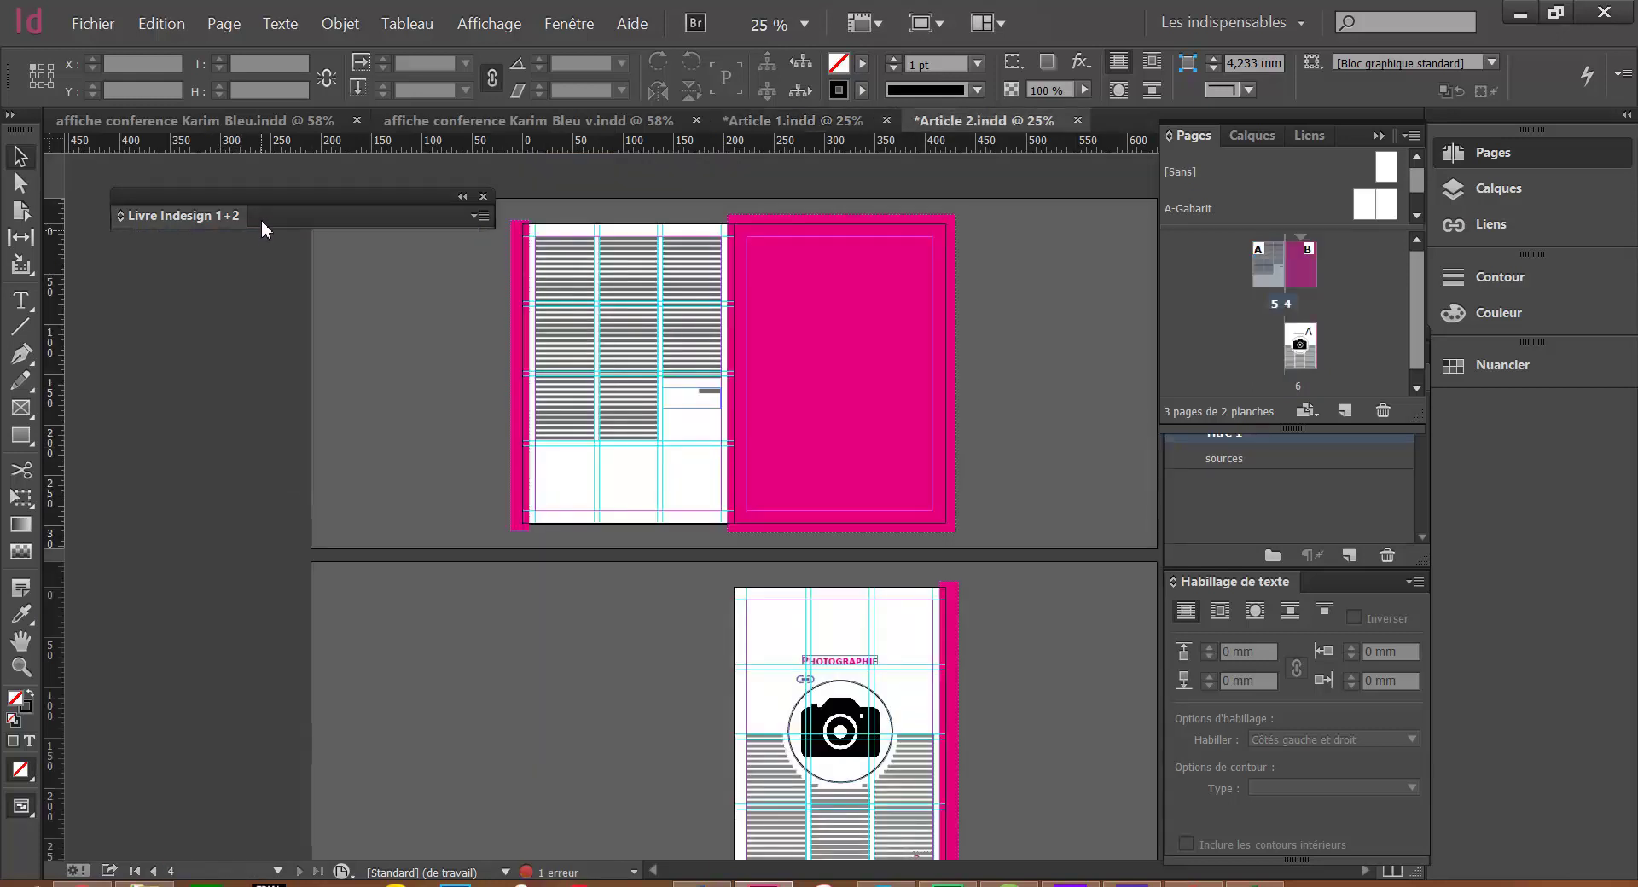
double_click(268, 225)
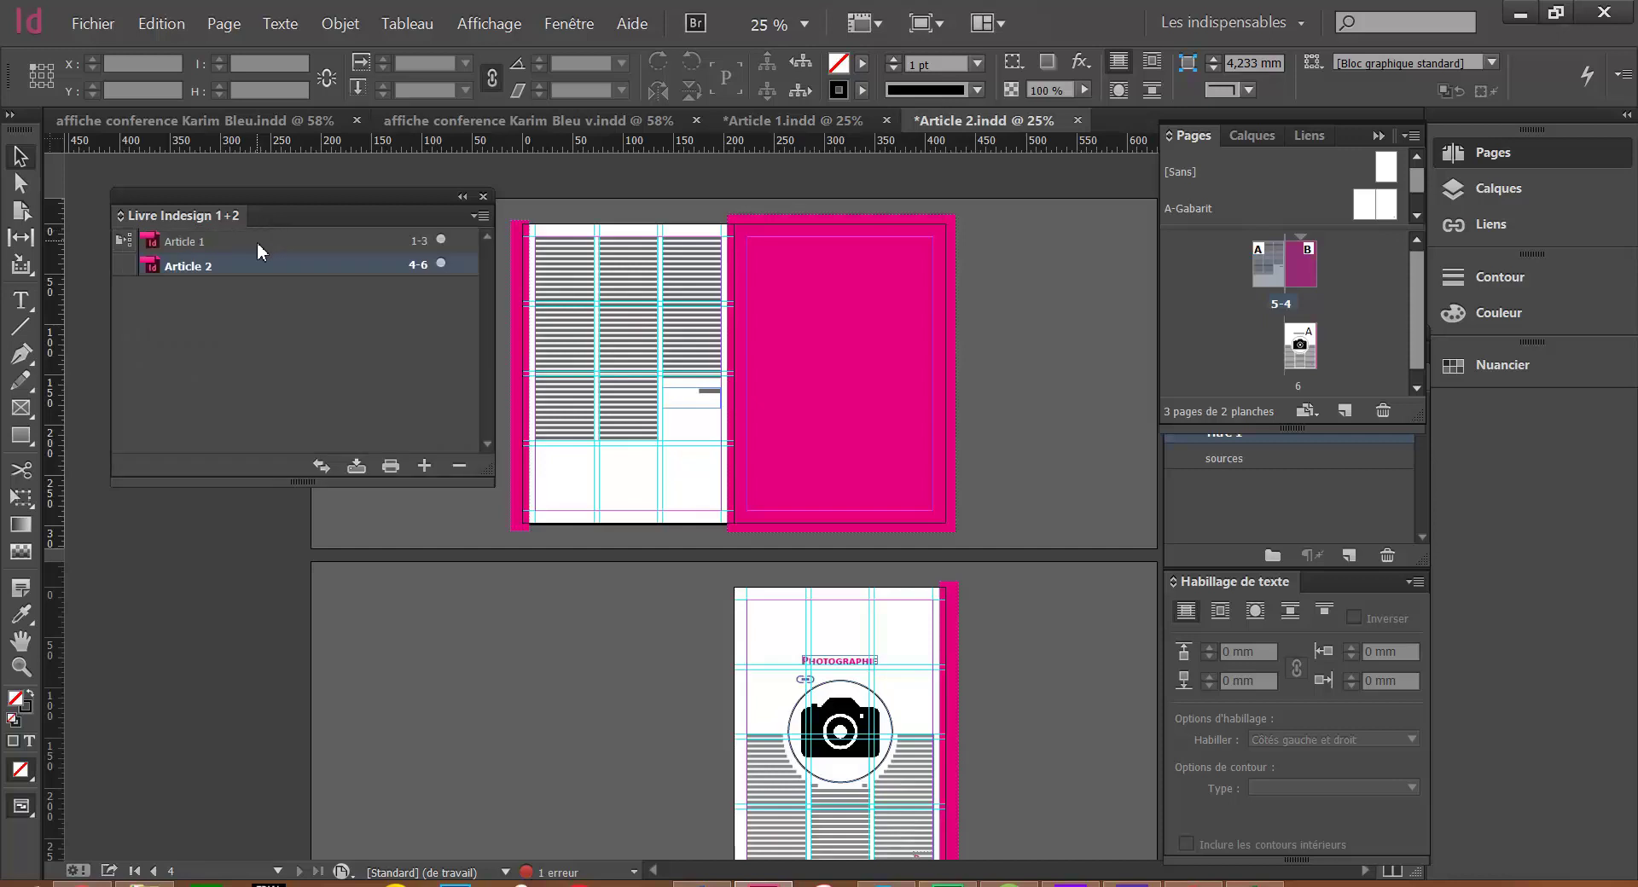
double_click(257, 243)
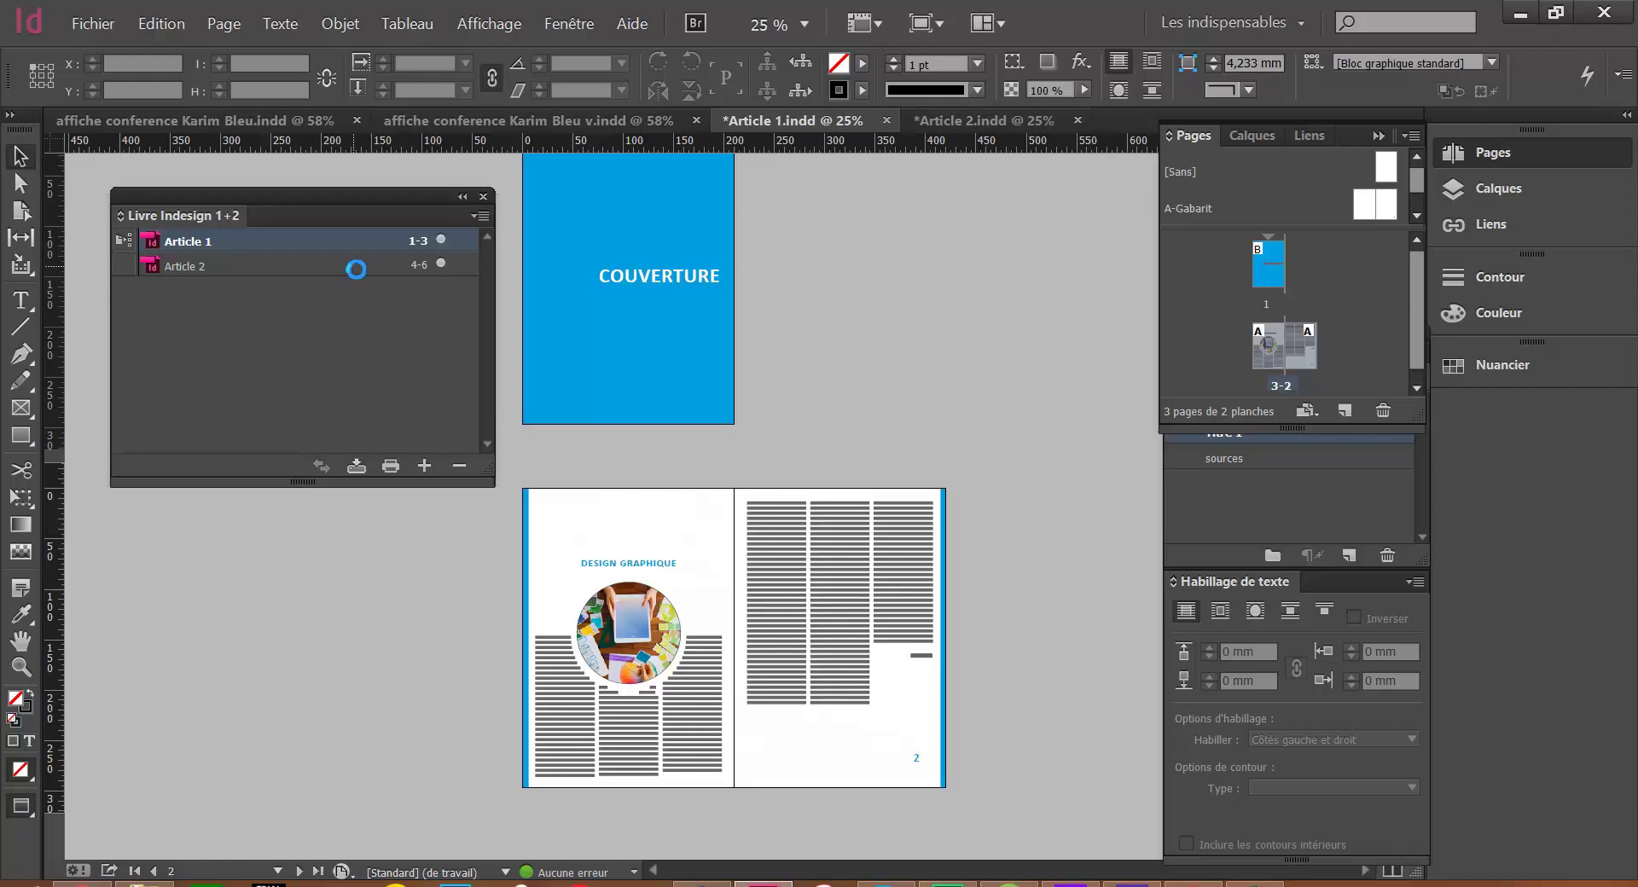
double_click(354, 275)
left_click(354, 254)
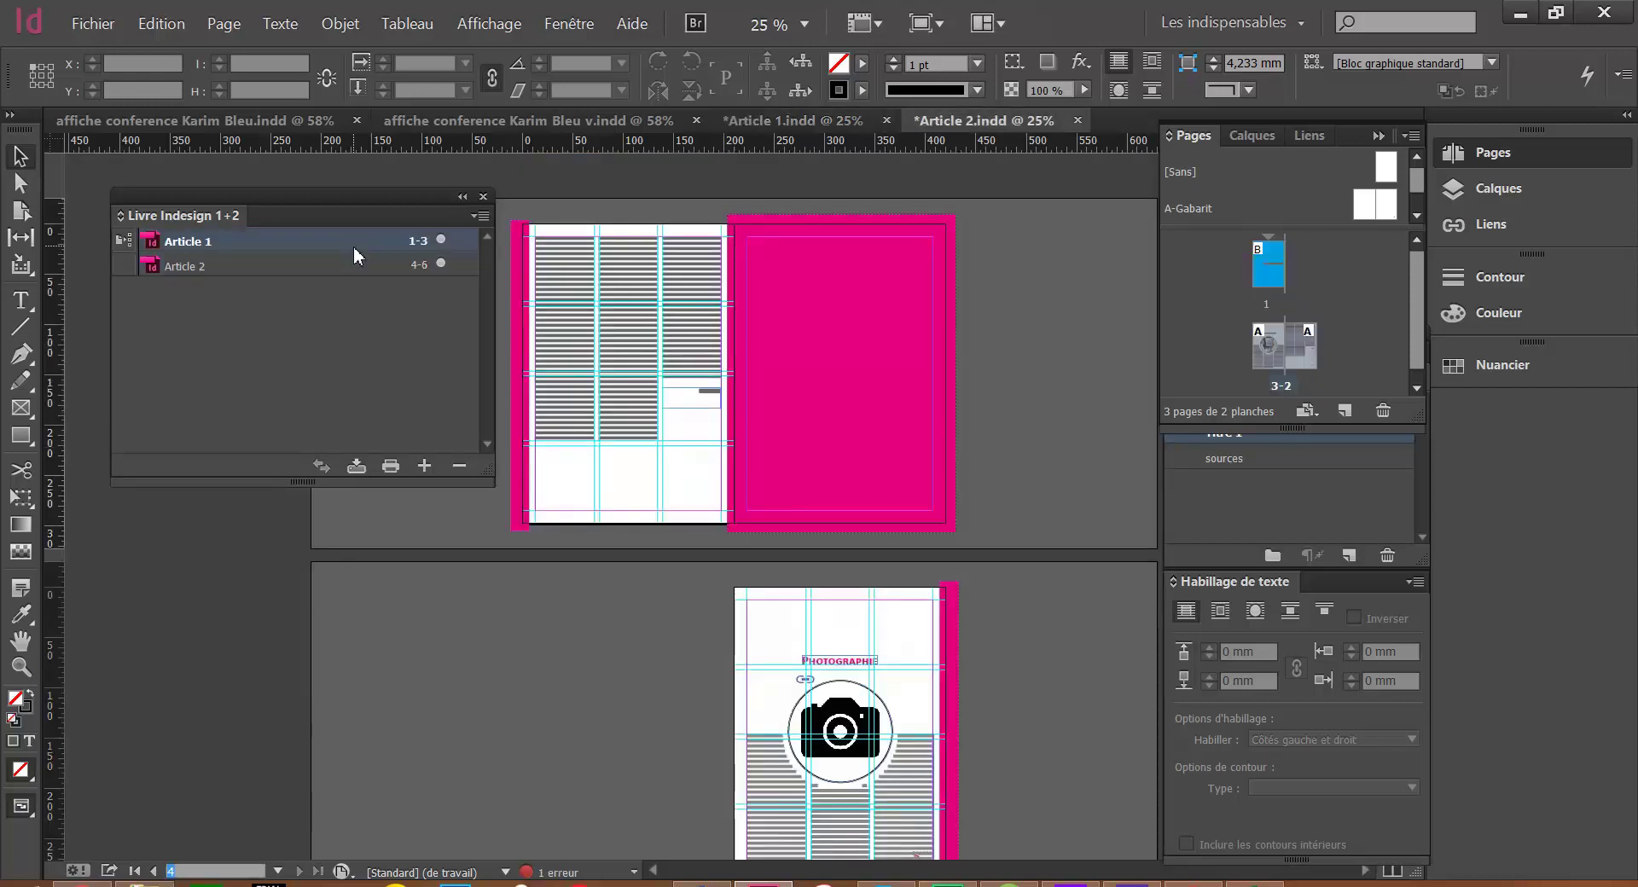
double_click(354, 255)
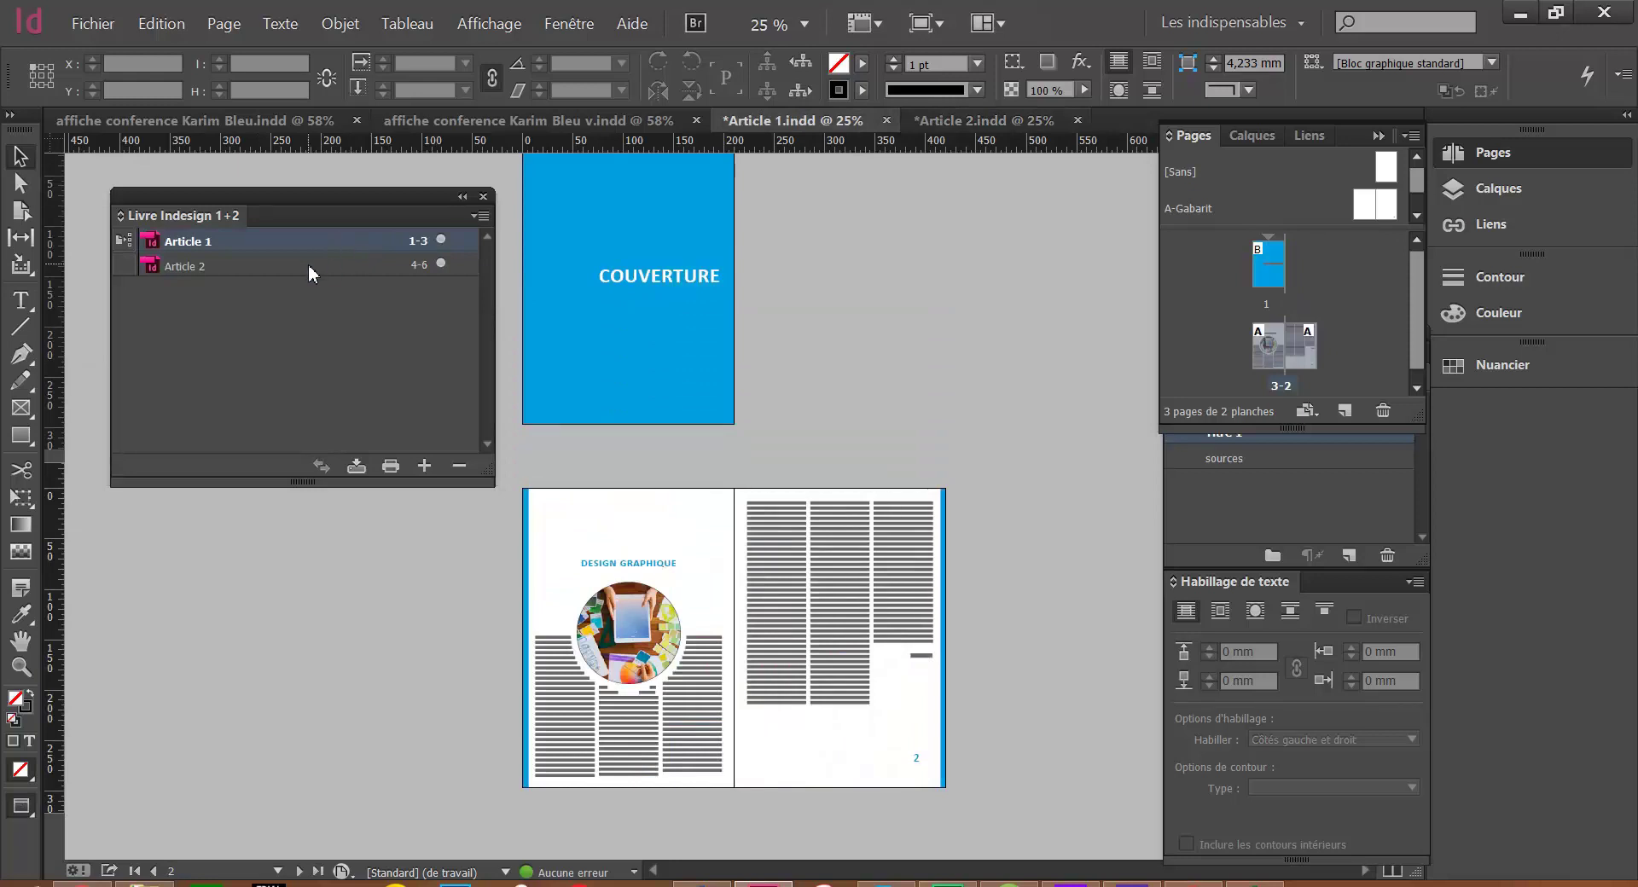
Run the book preflight with the [Standard] (de travail) profile and check the status of Article 1
left_click(481, 216)
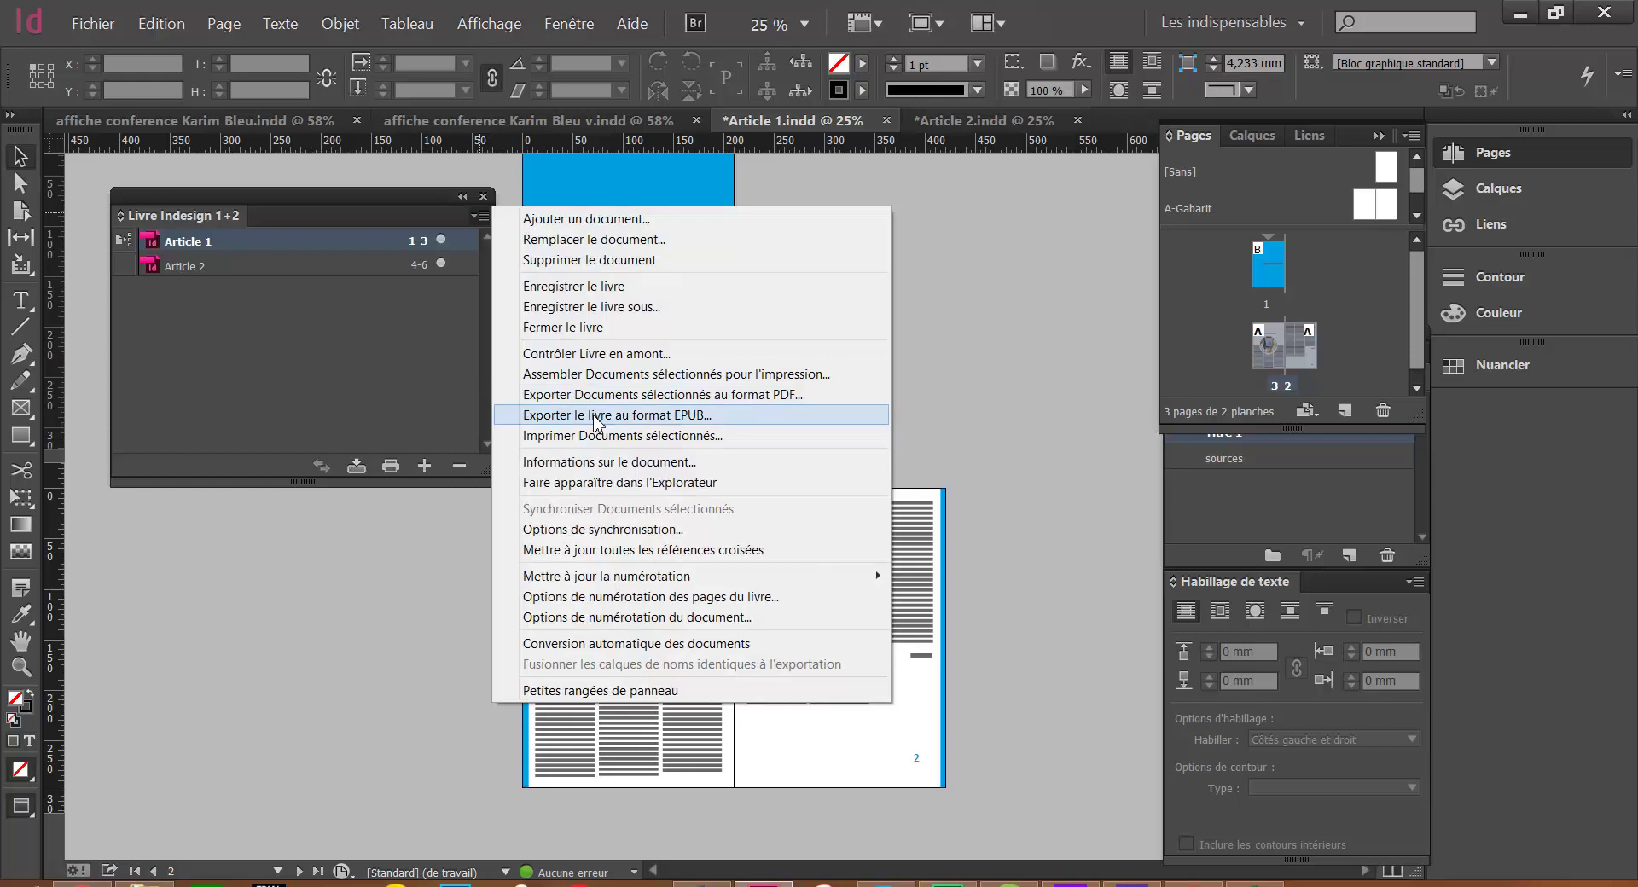
left_click(606, 355)
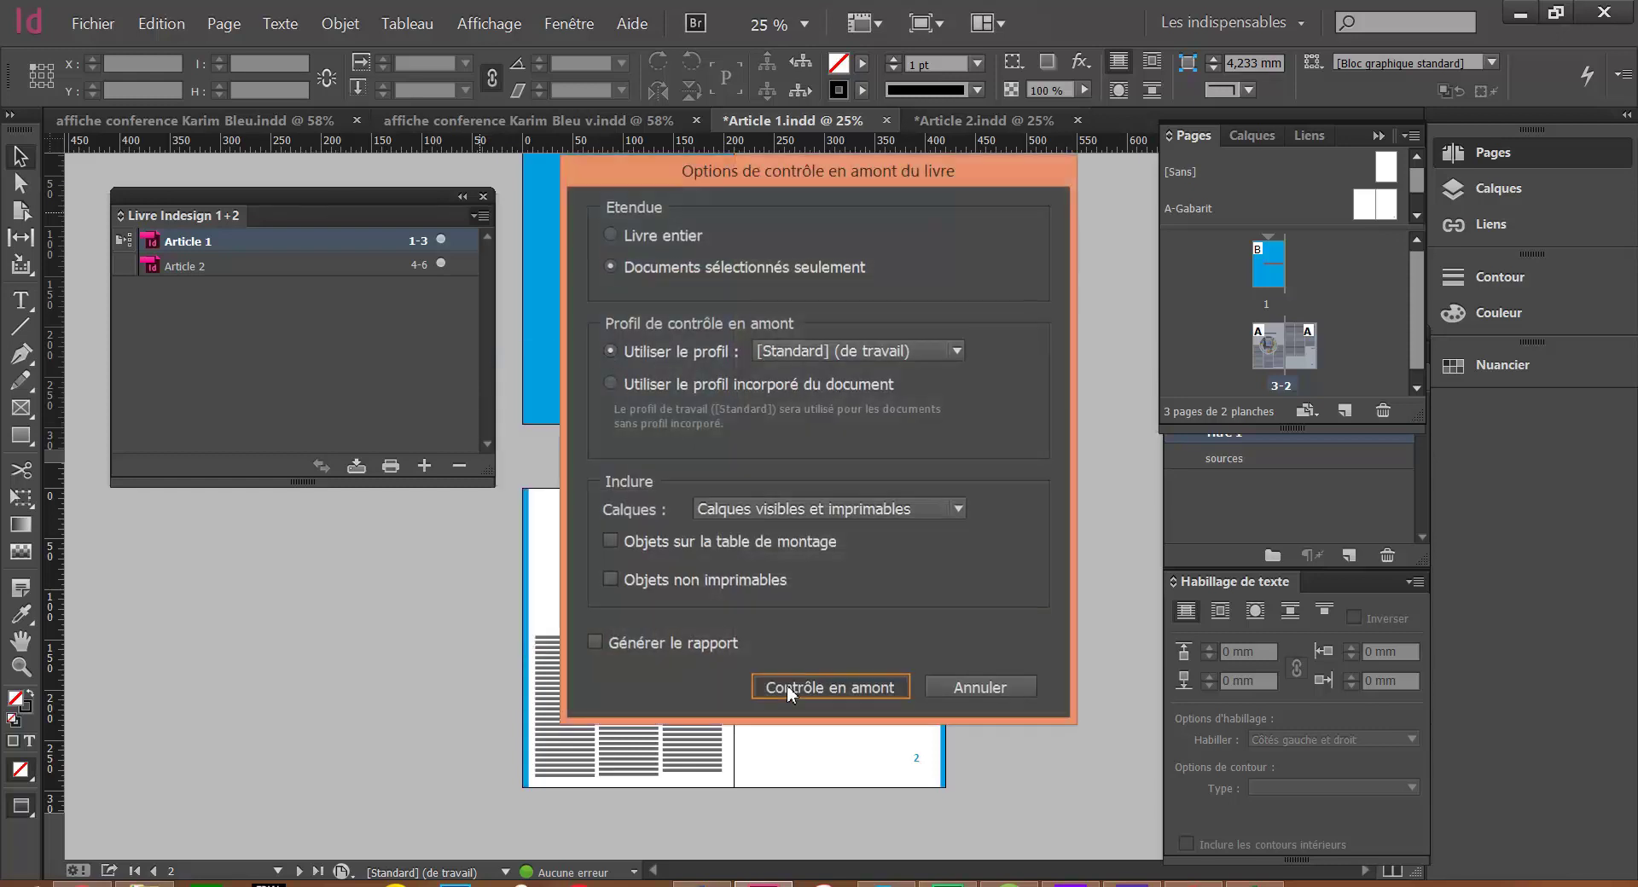
left_click(787, 685)
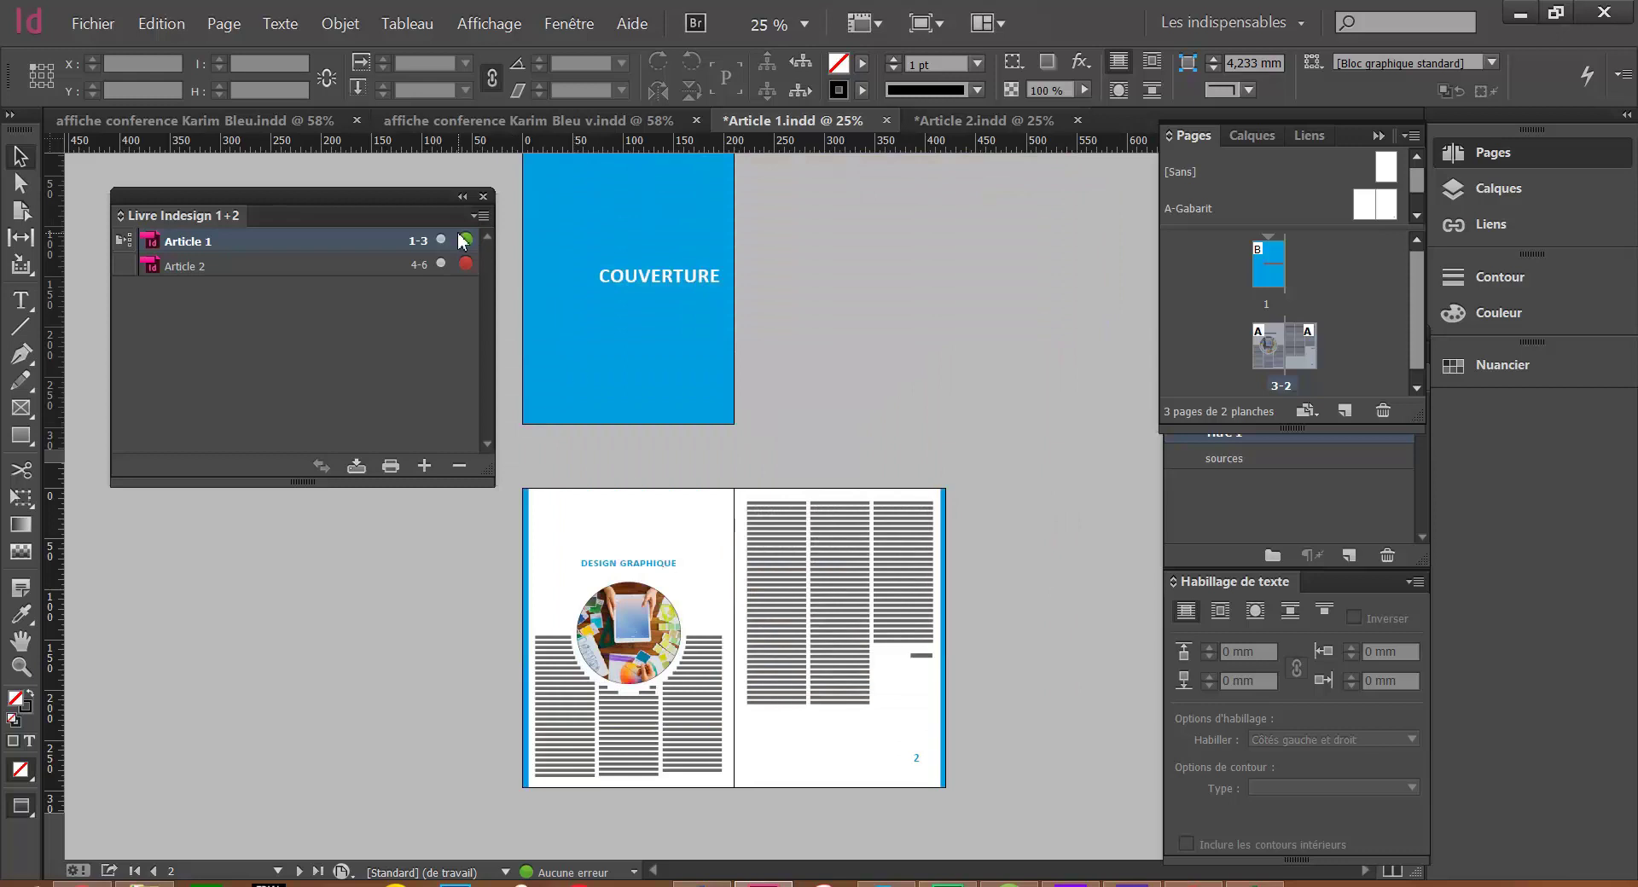
mouse_move(466, 250)
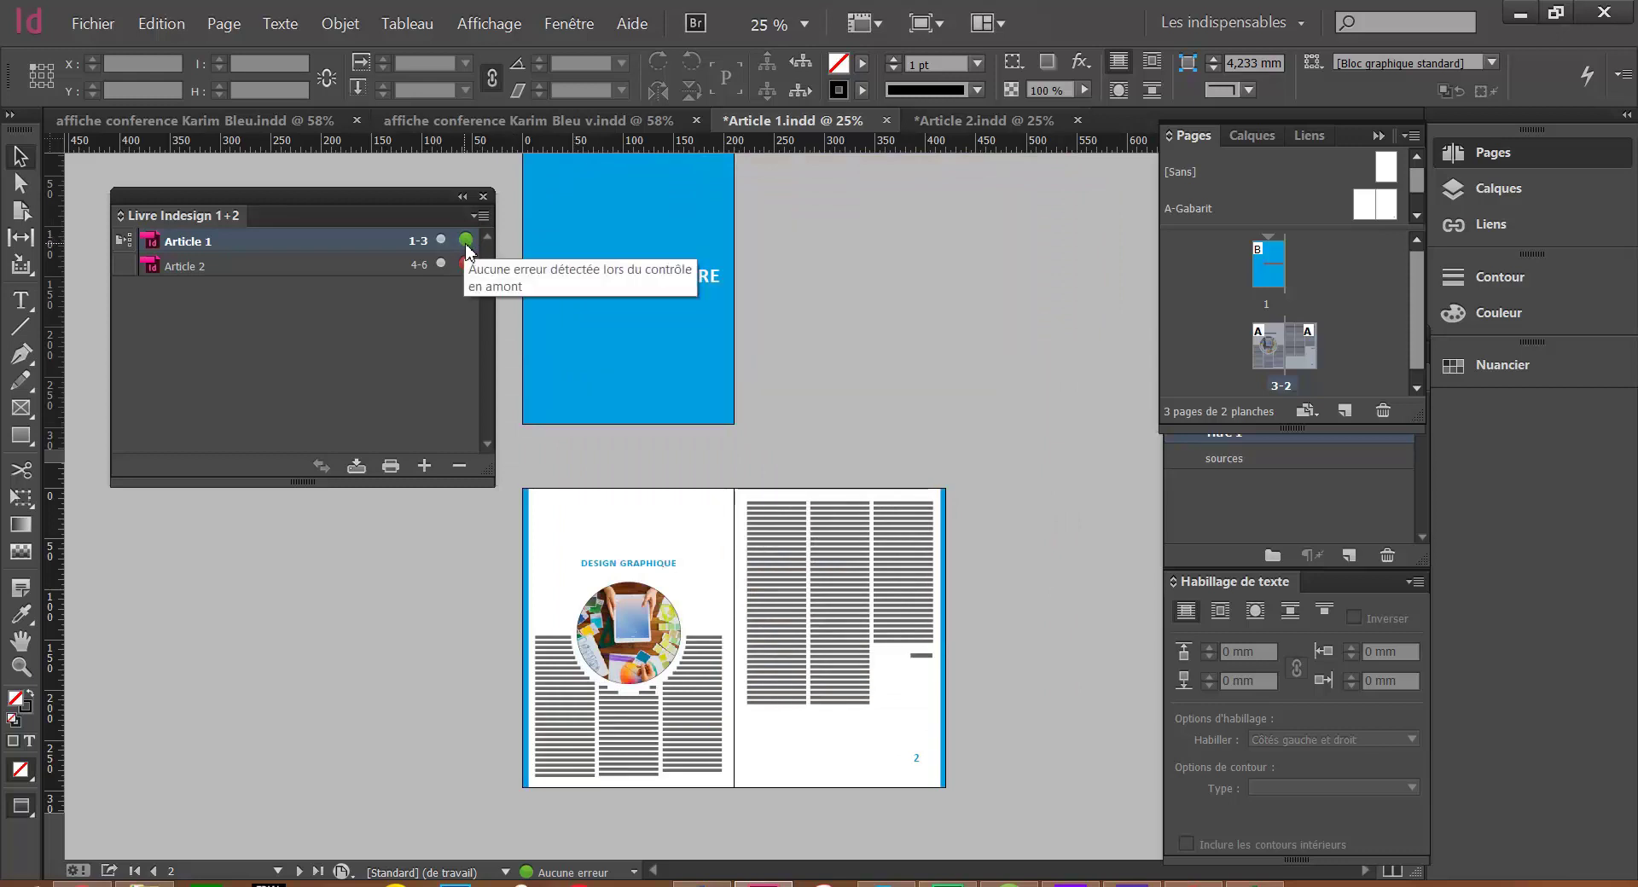
Open Article 2 from the book and check its preflight error list
double_click(321, 267)
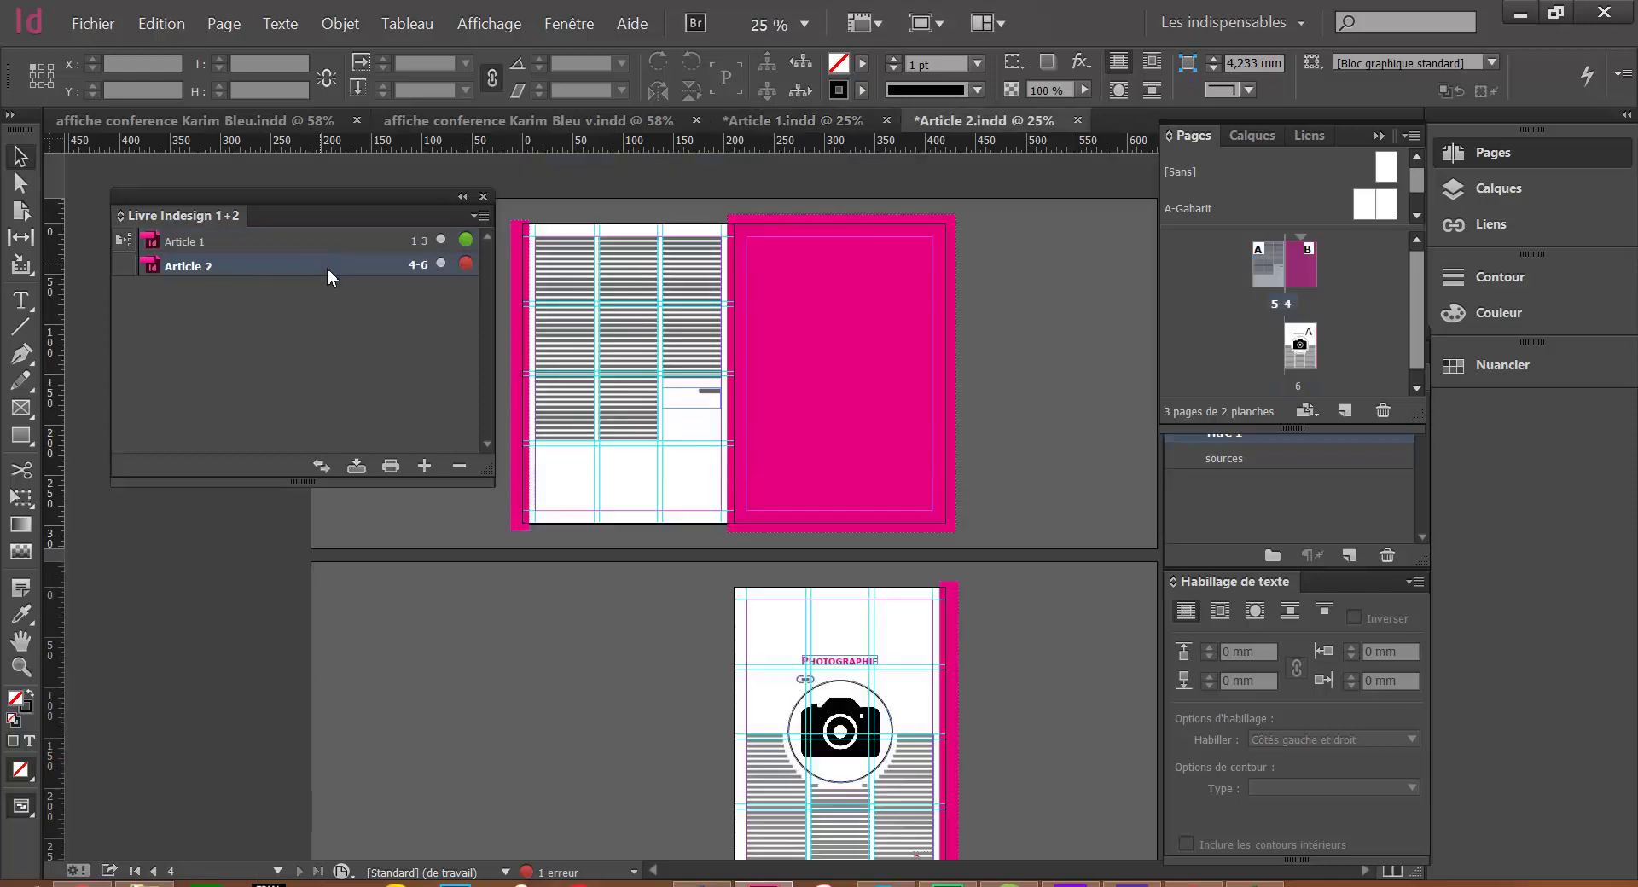
double_click(551, 874)
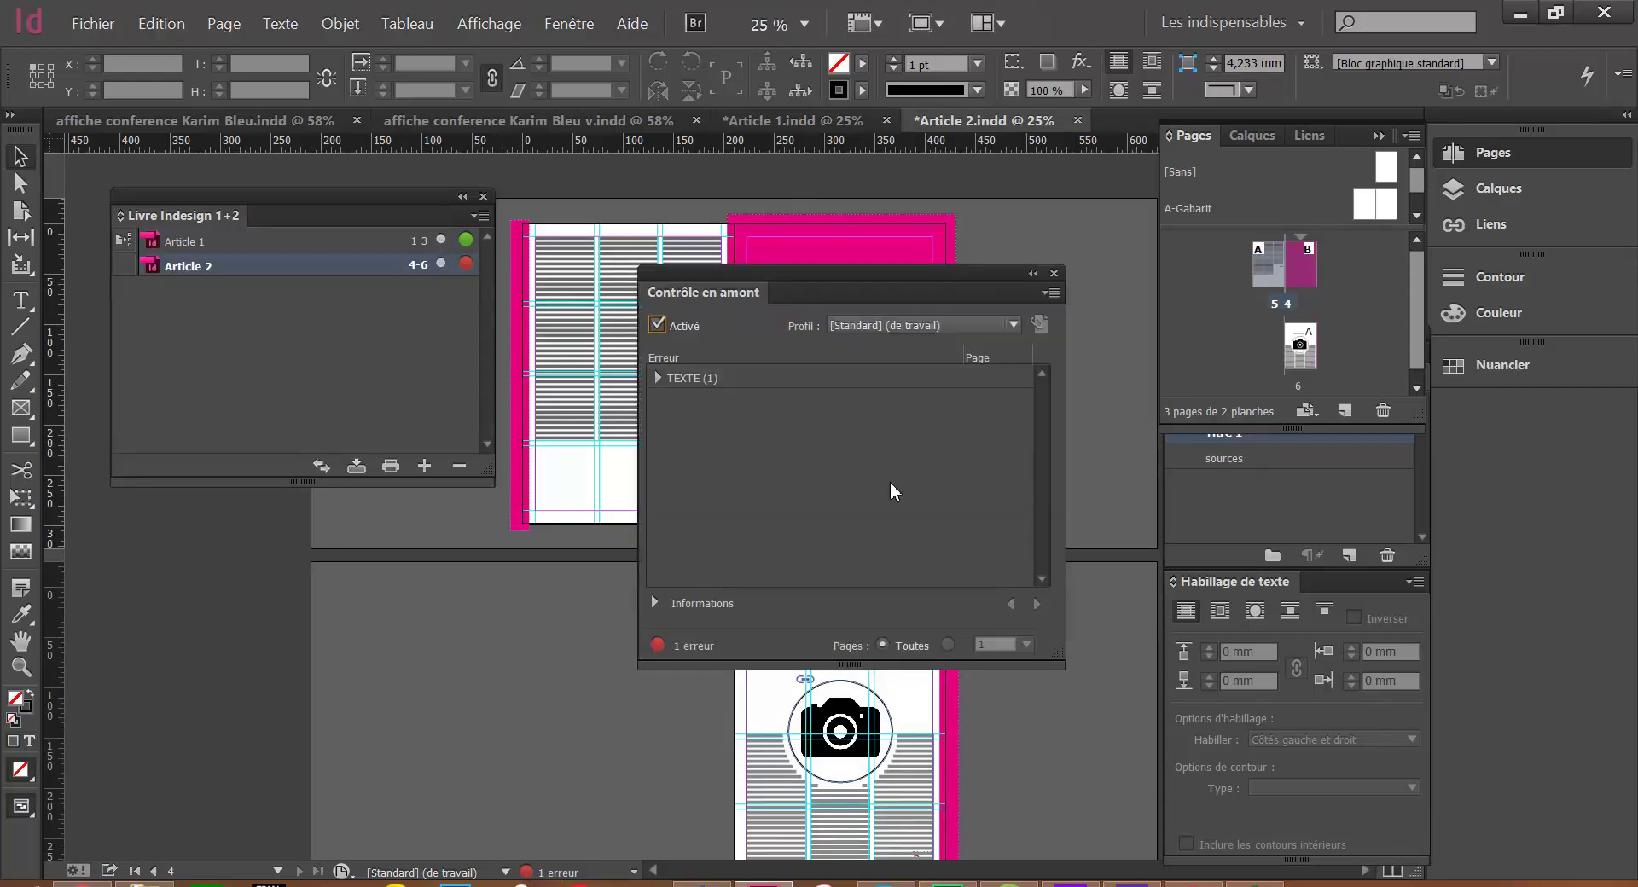
left_click(1055, 275)
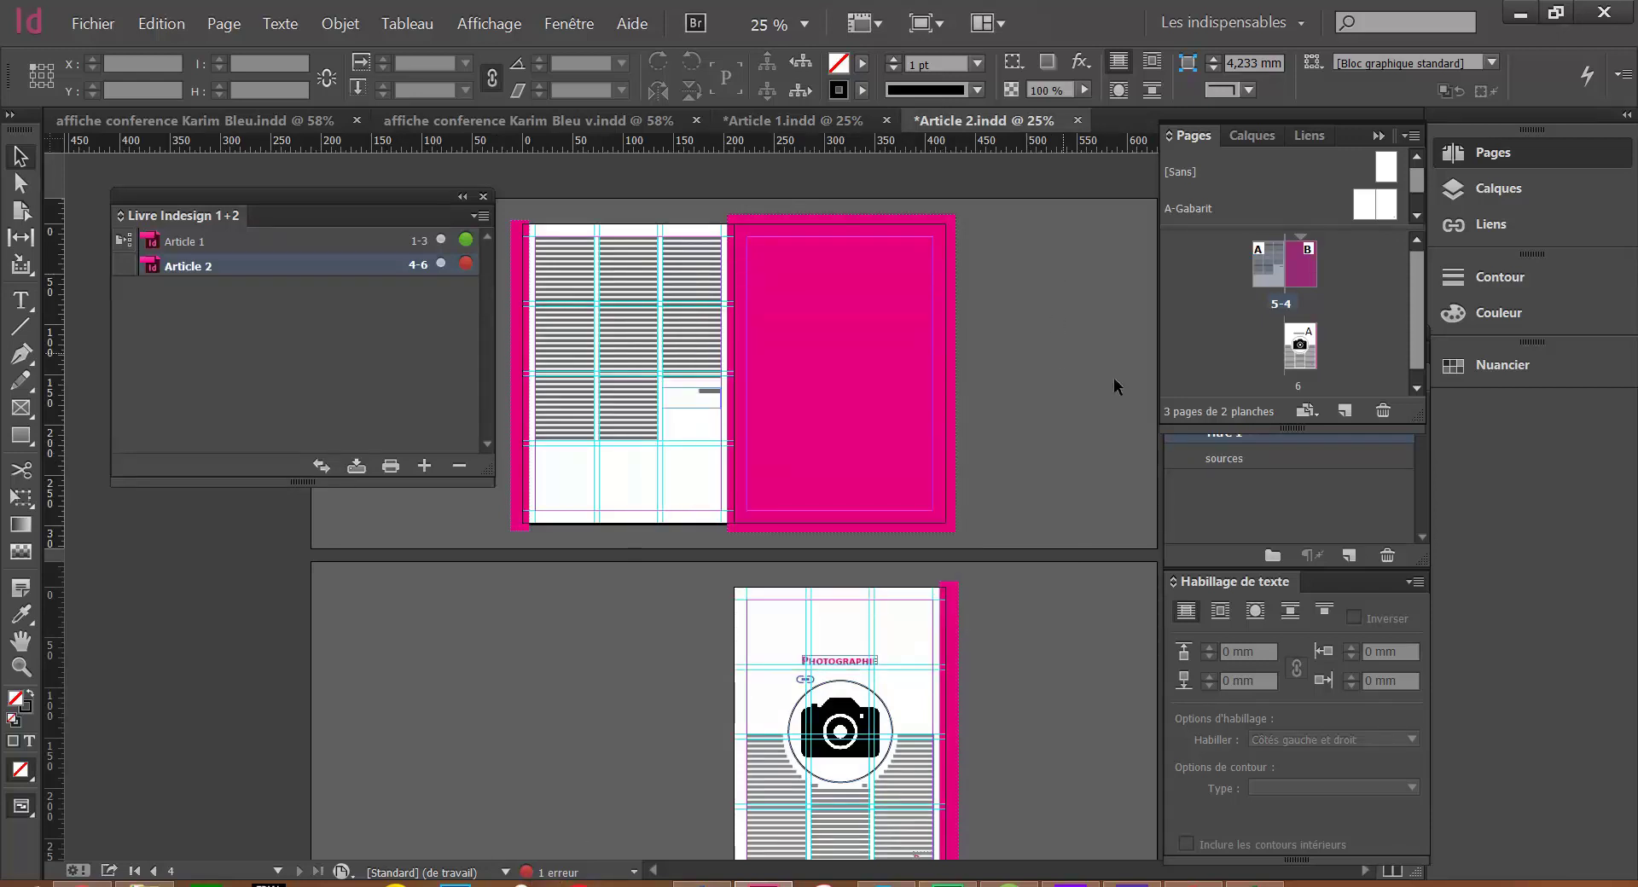
Flow the overset text of page 6's three-column frame in Article 2 into a linked 153 × 40.3 mm frame on the pasteboard beside the page
left_click(840, 802)
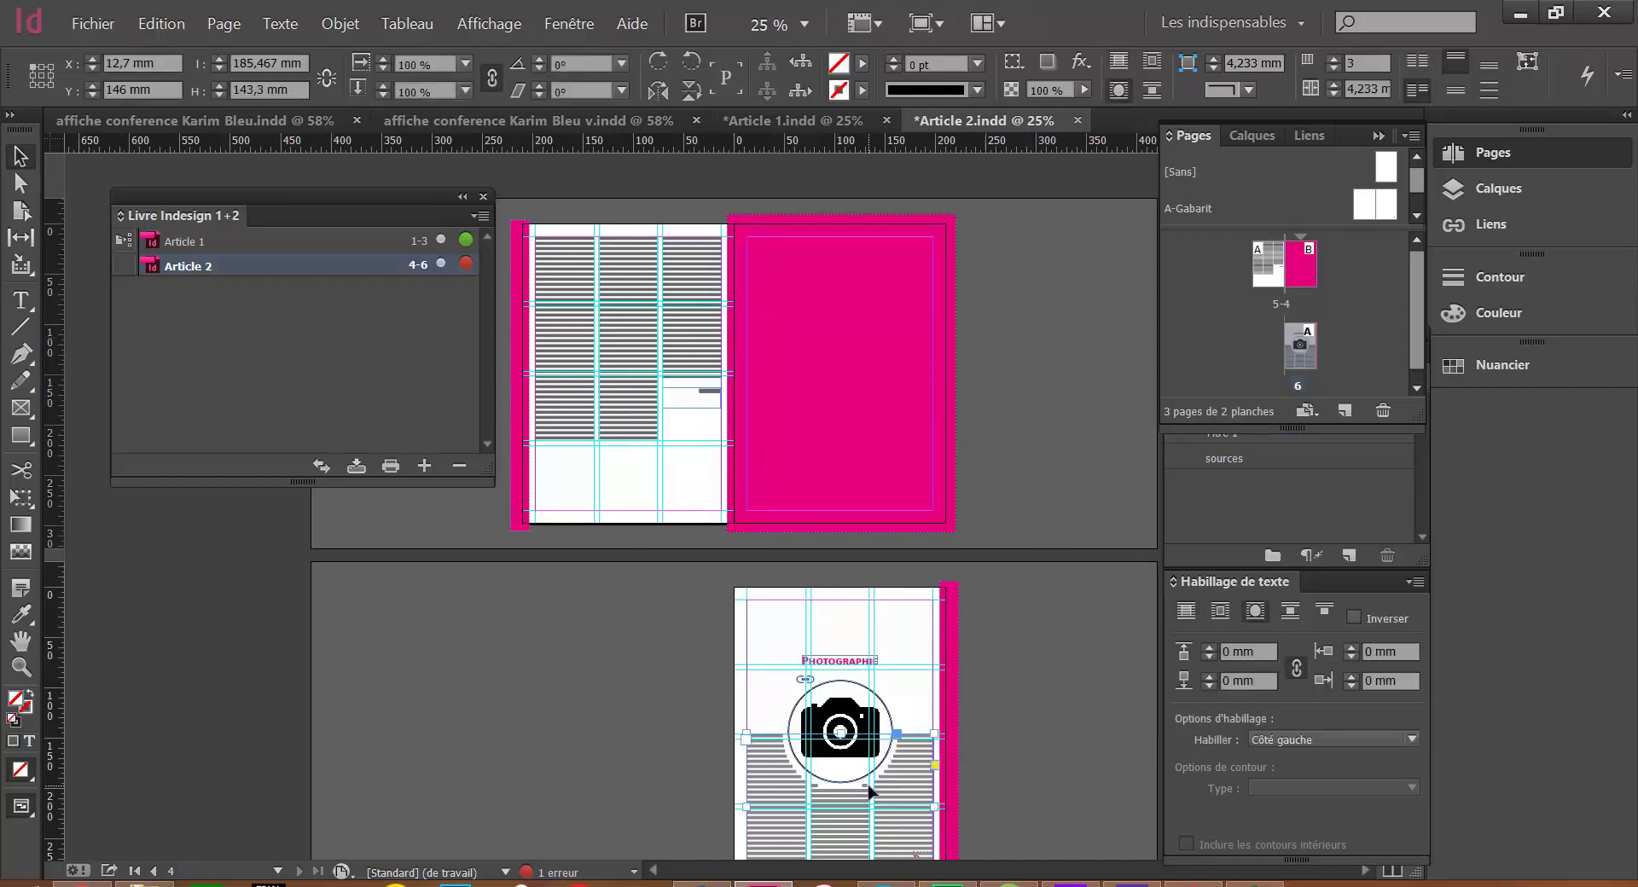
key("t")
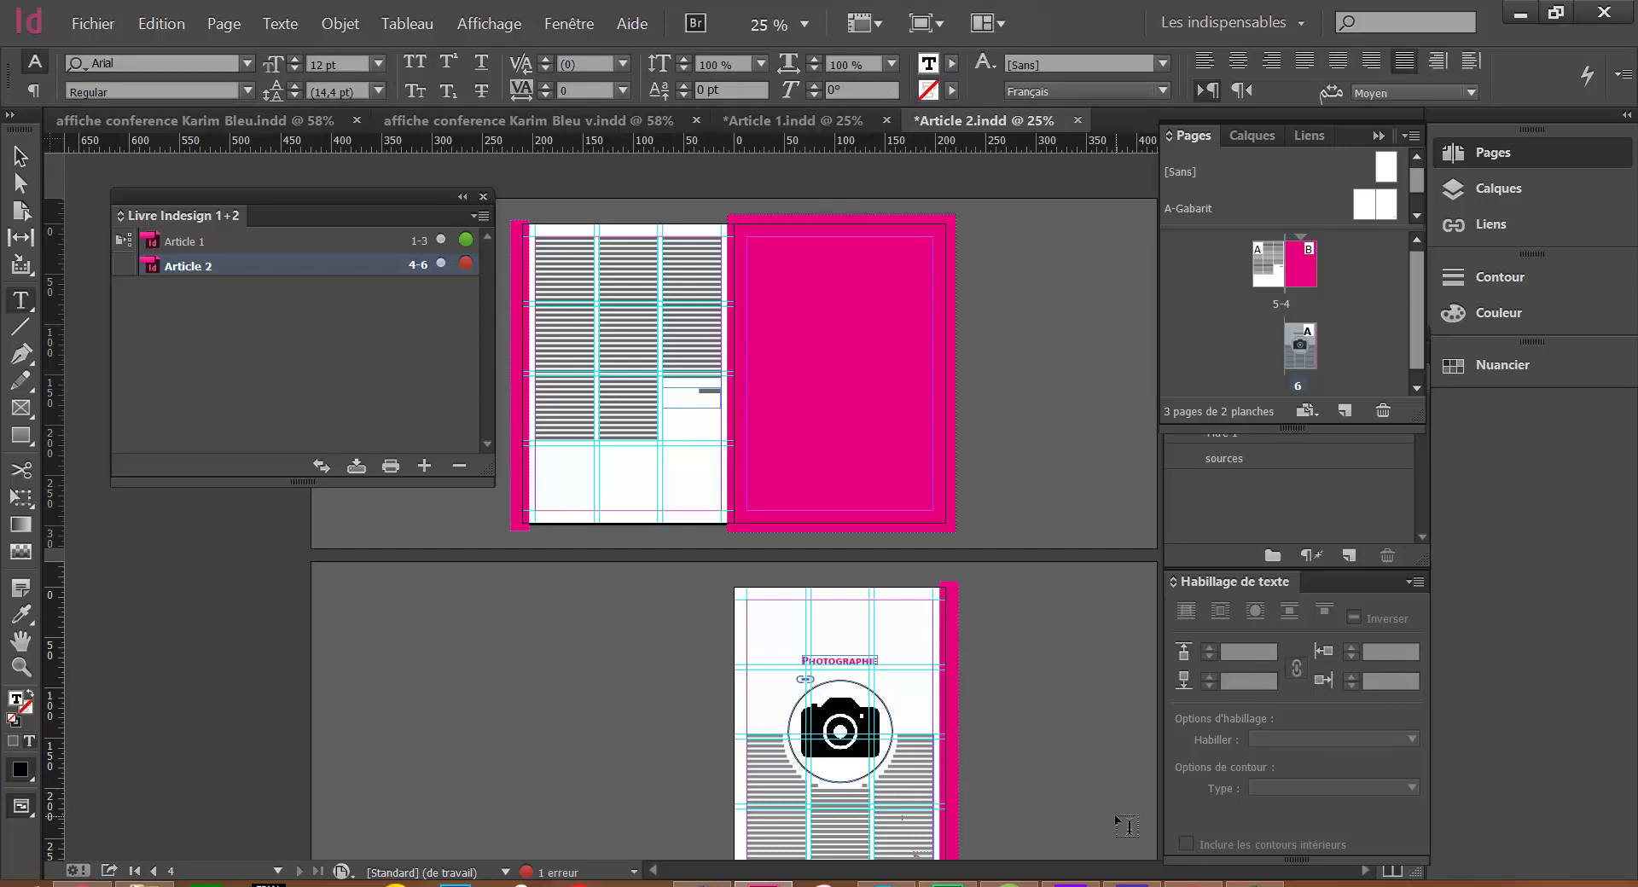
key("alt")
key("ctrl+minus")
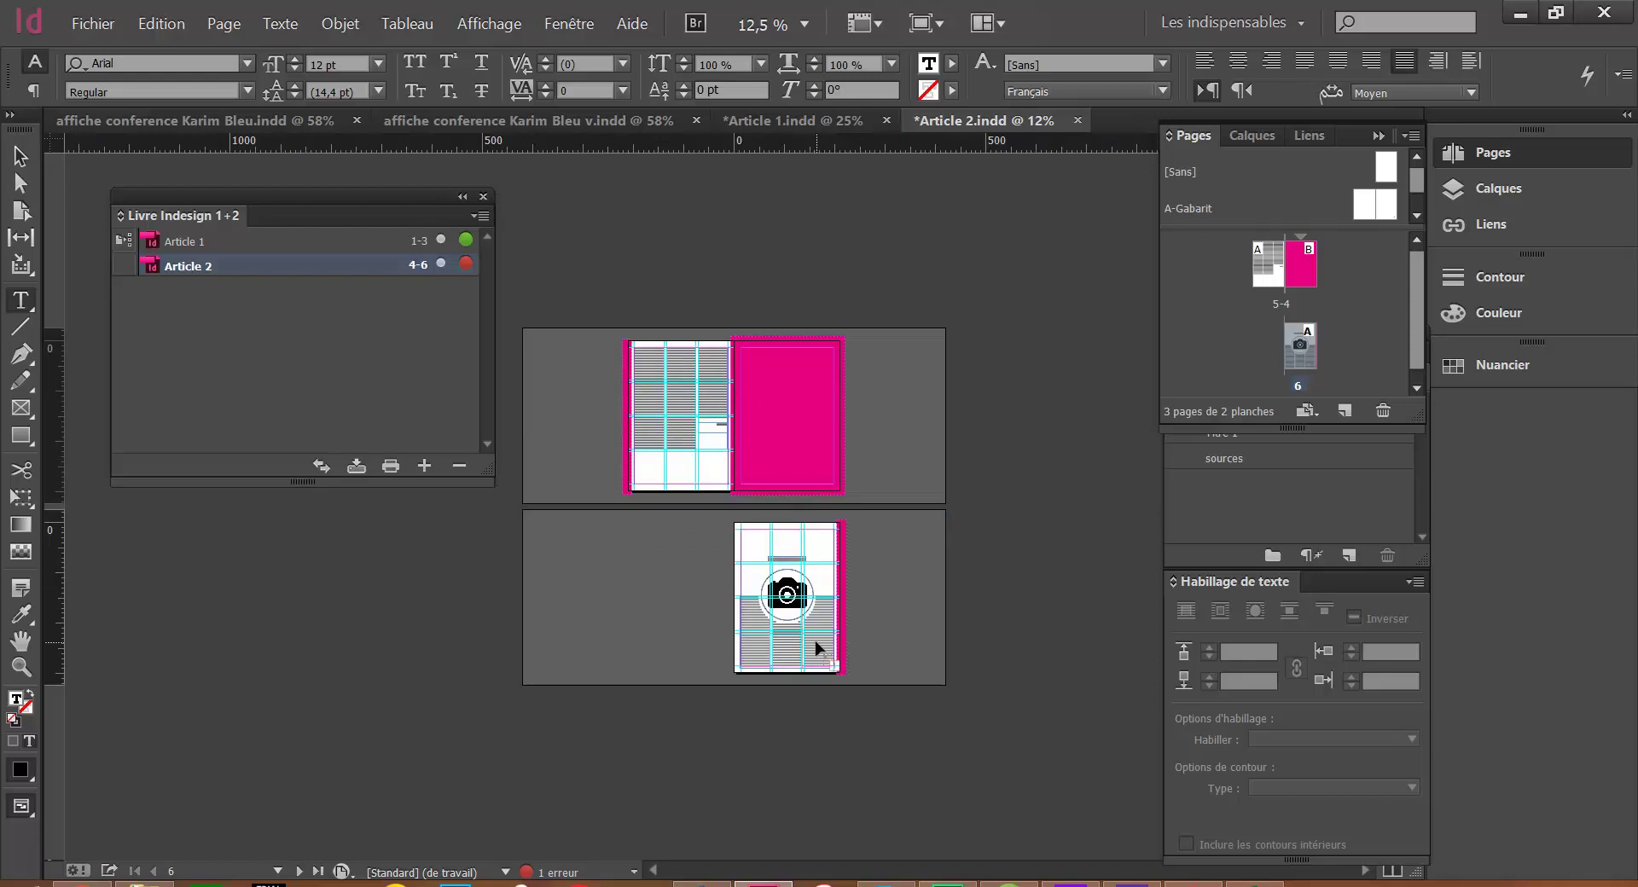
left_click(831, 667, "ctrl")
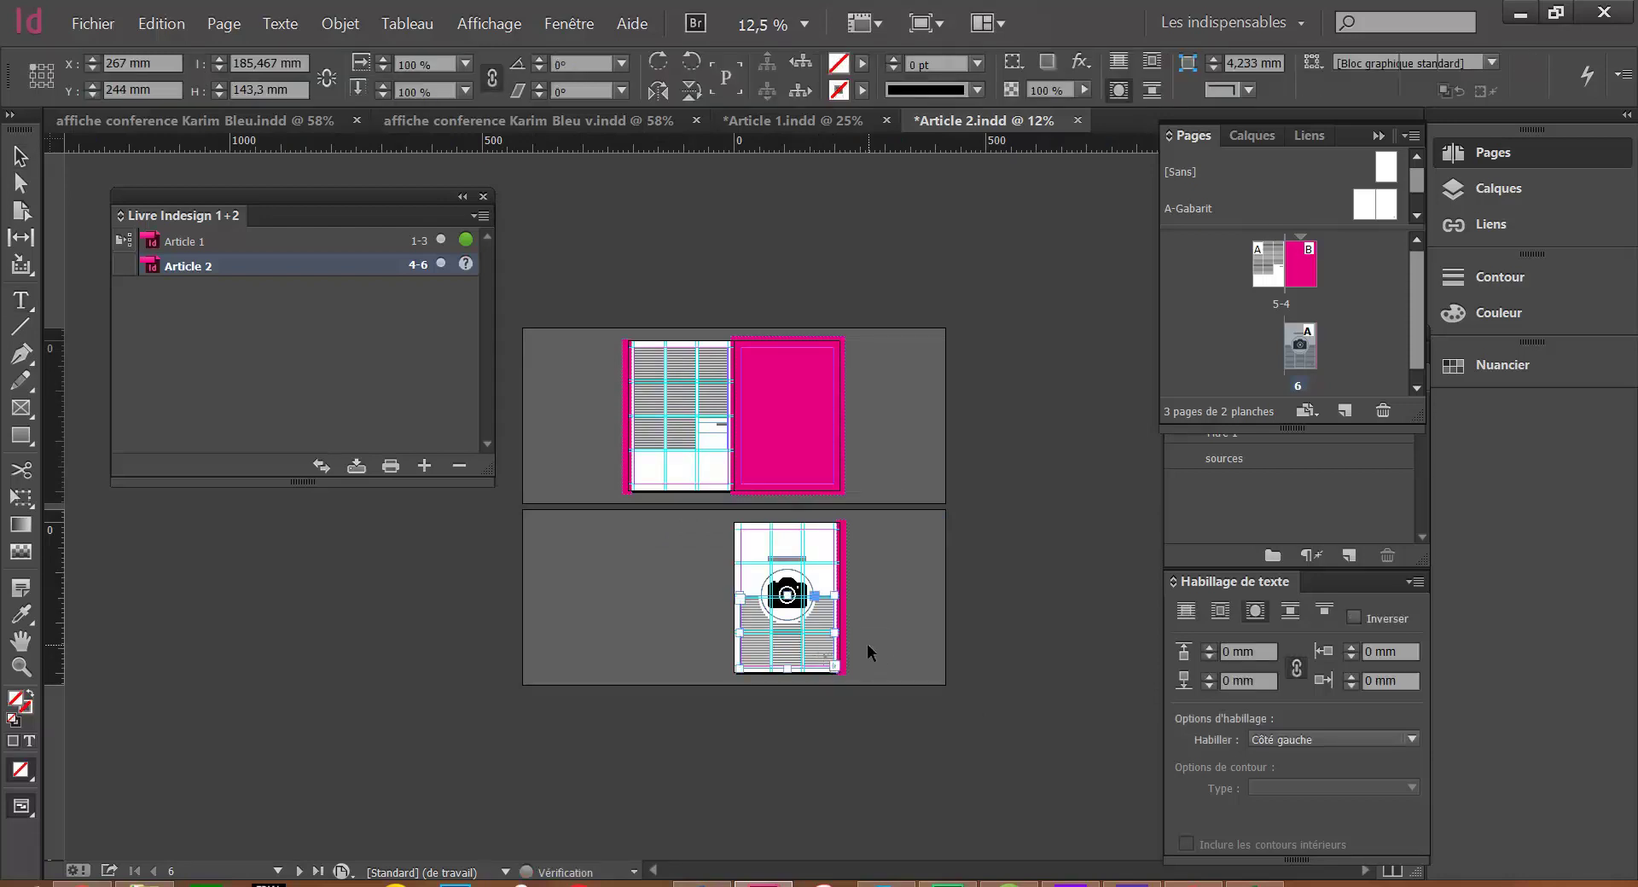
left_click(907, 657)
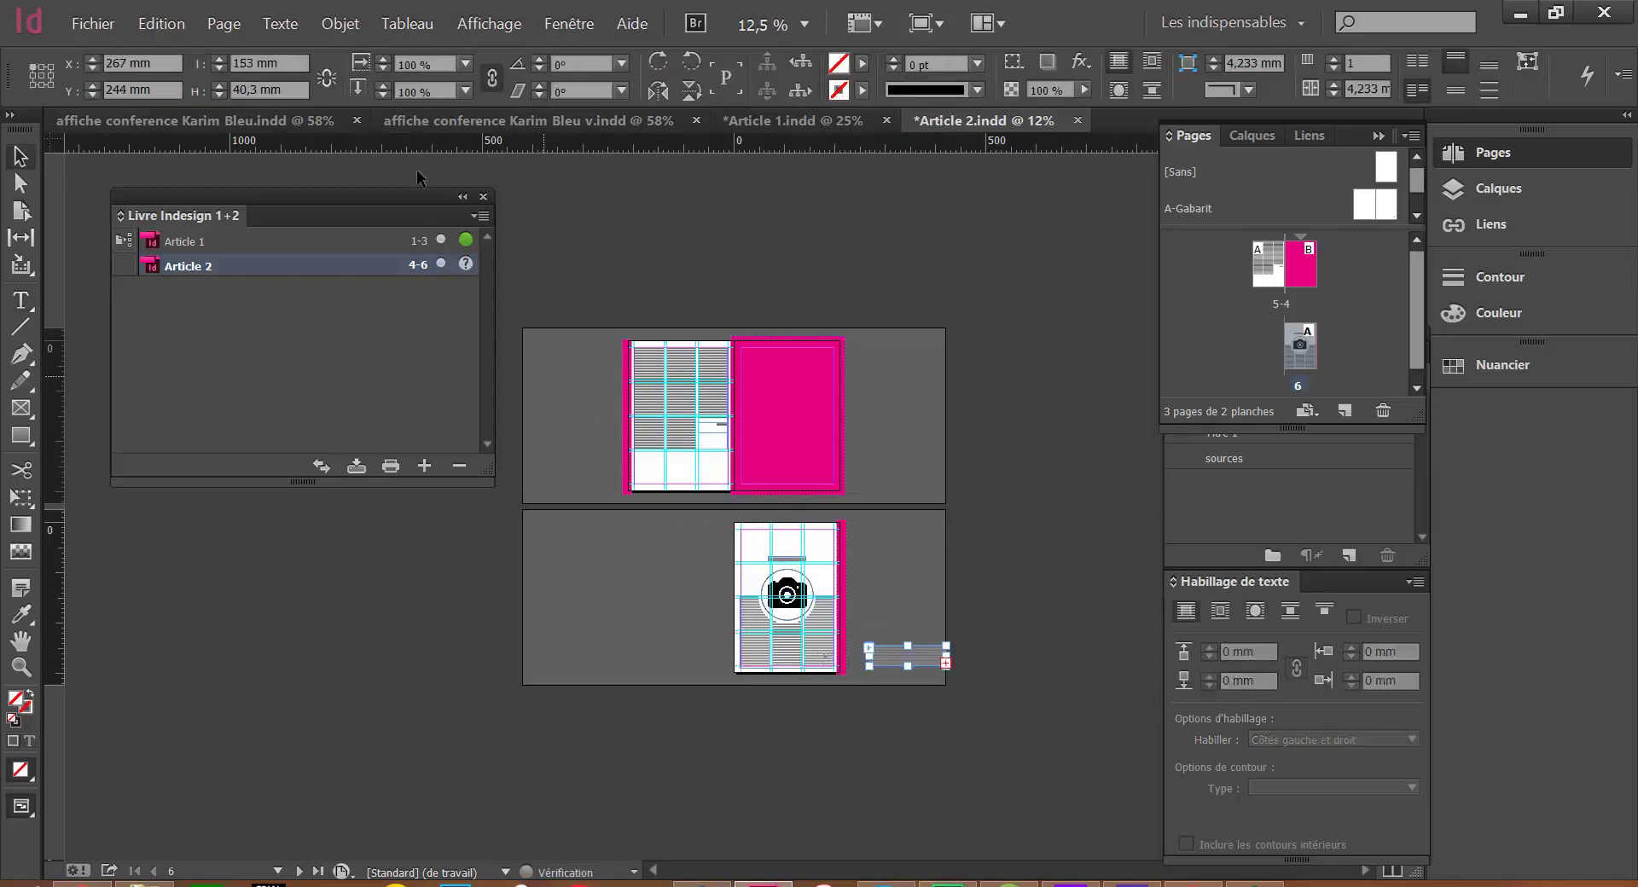
left_click(476, 256)
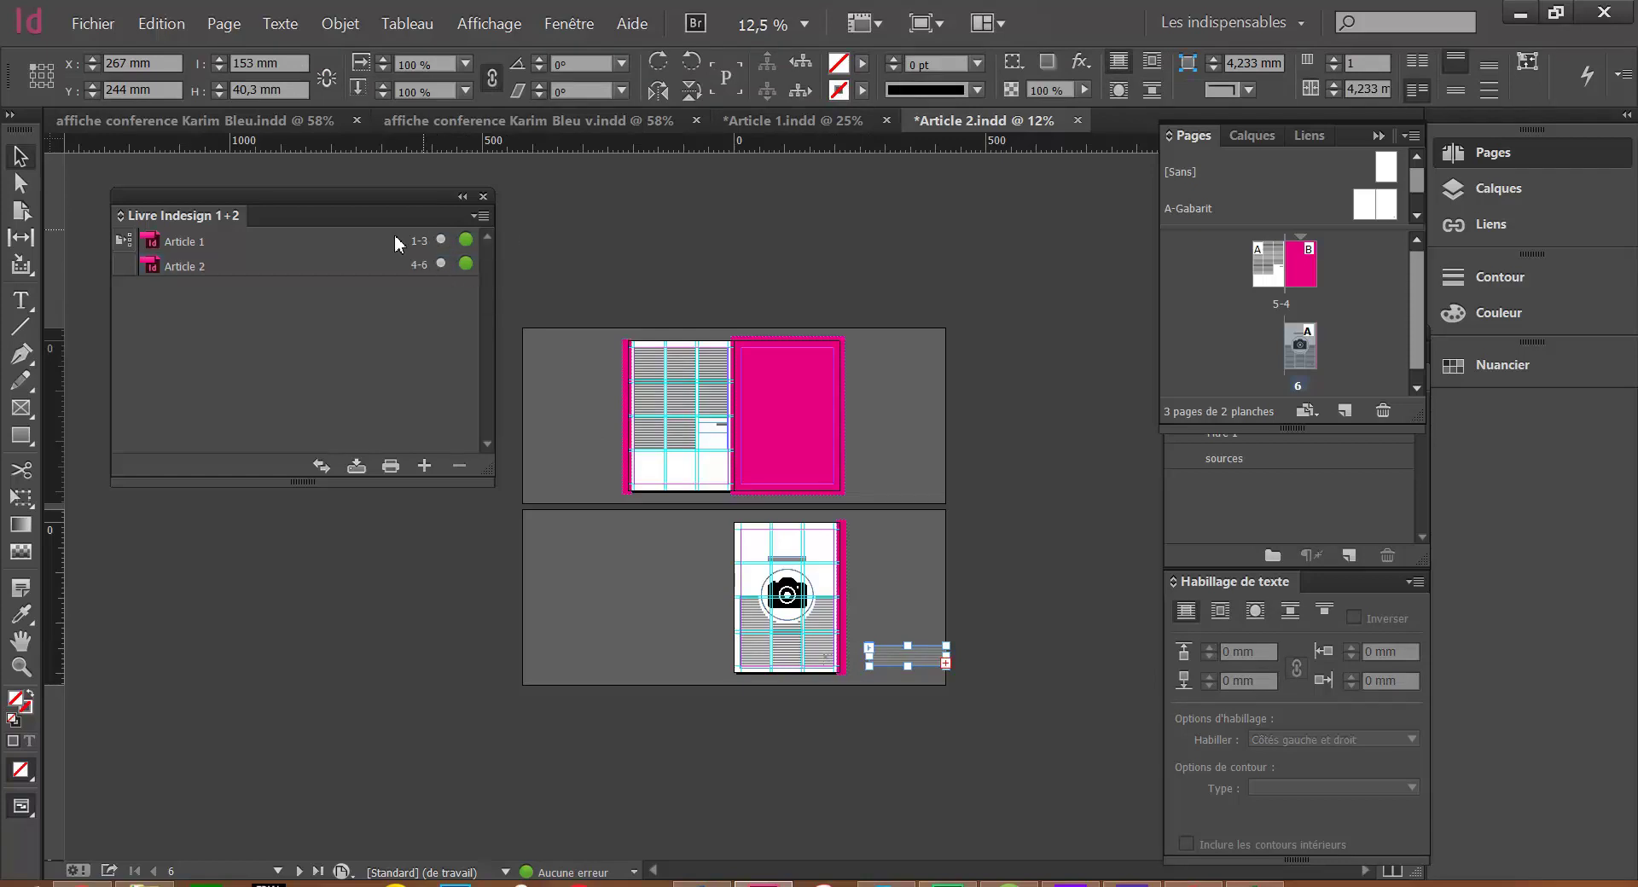
Confirm the book's synchronisation options with the Autre and Styles et nuancier groups and Correspondance intelligente des groupes de styles enabled
left_click(483, 217)
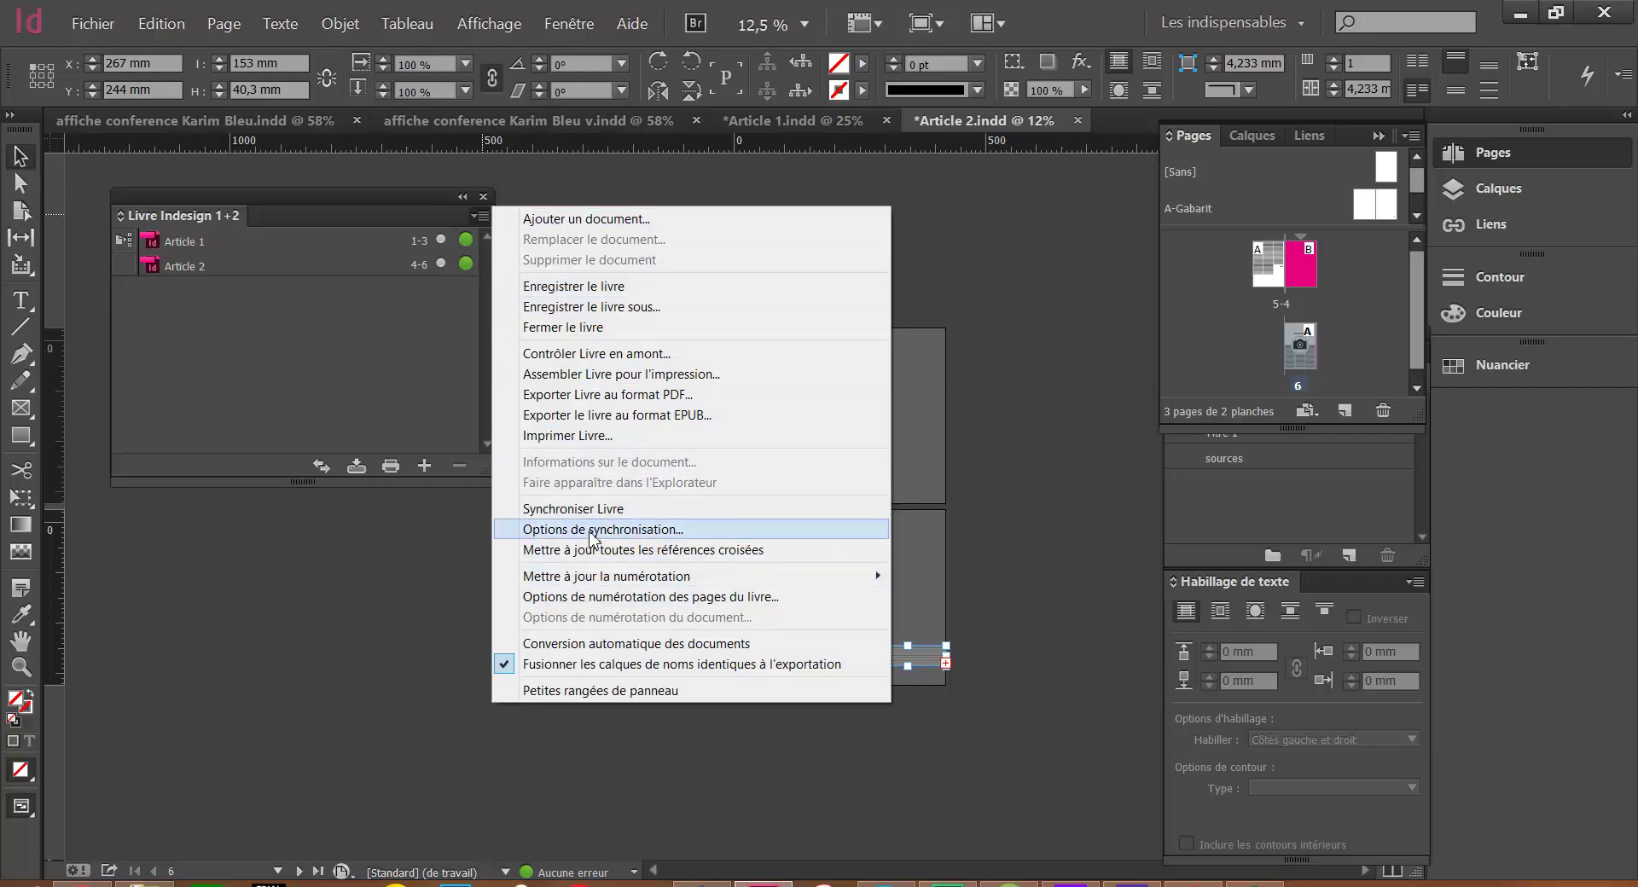
left_click(589, 531)
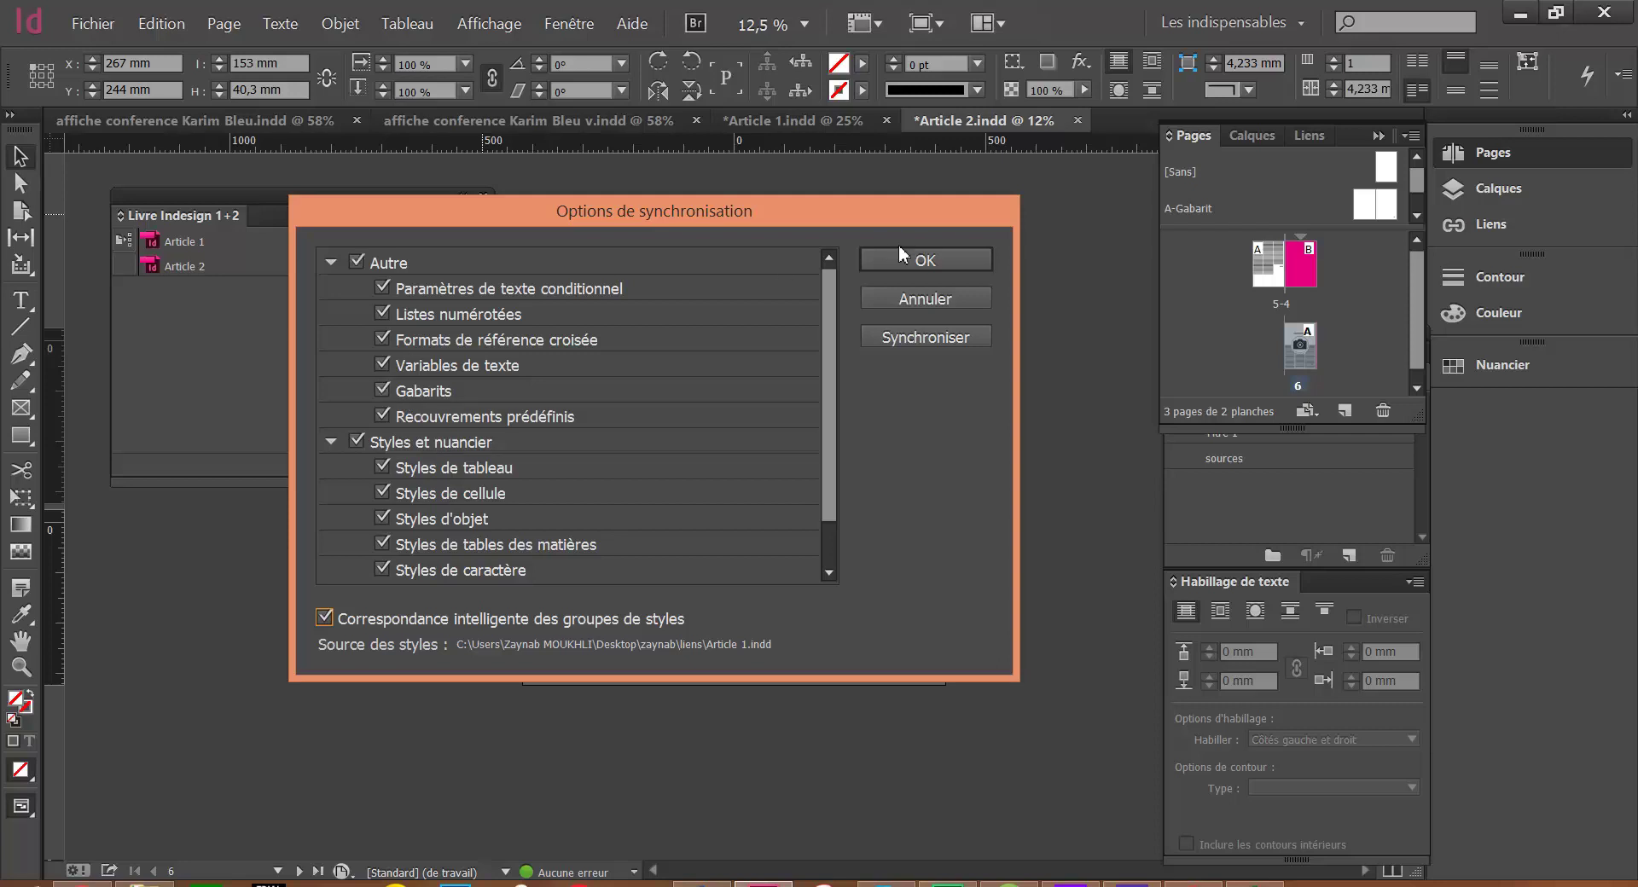
left_click_drag(867, 220, 876, 324)
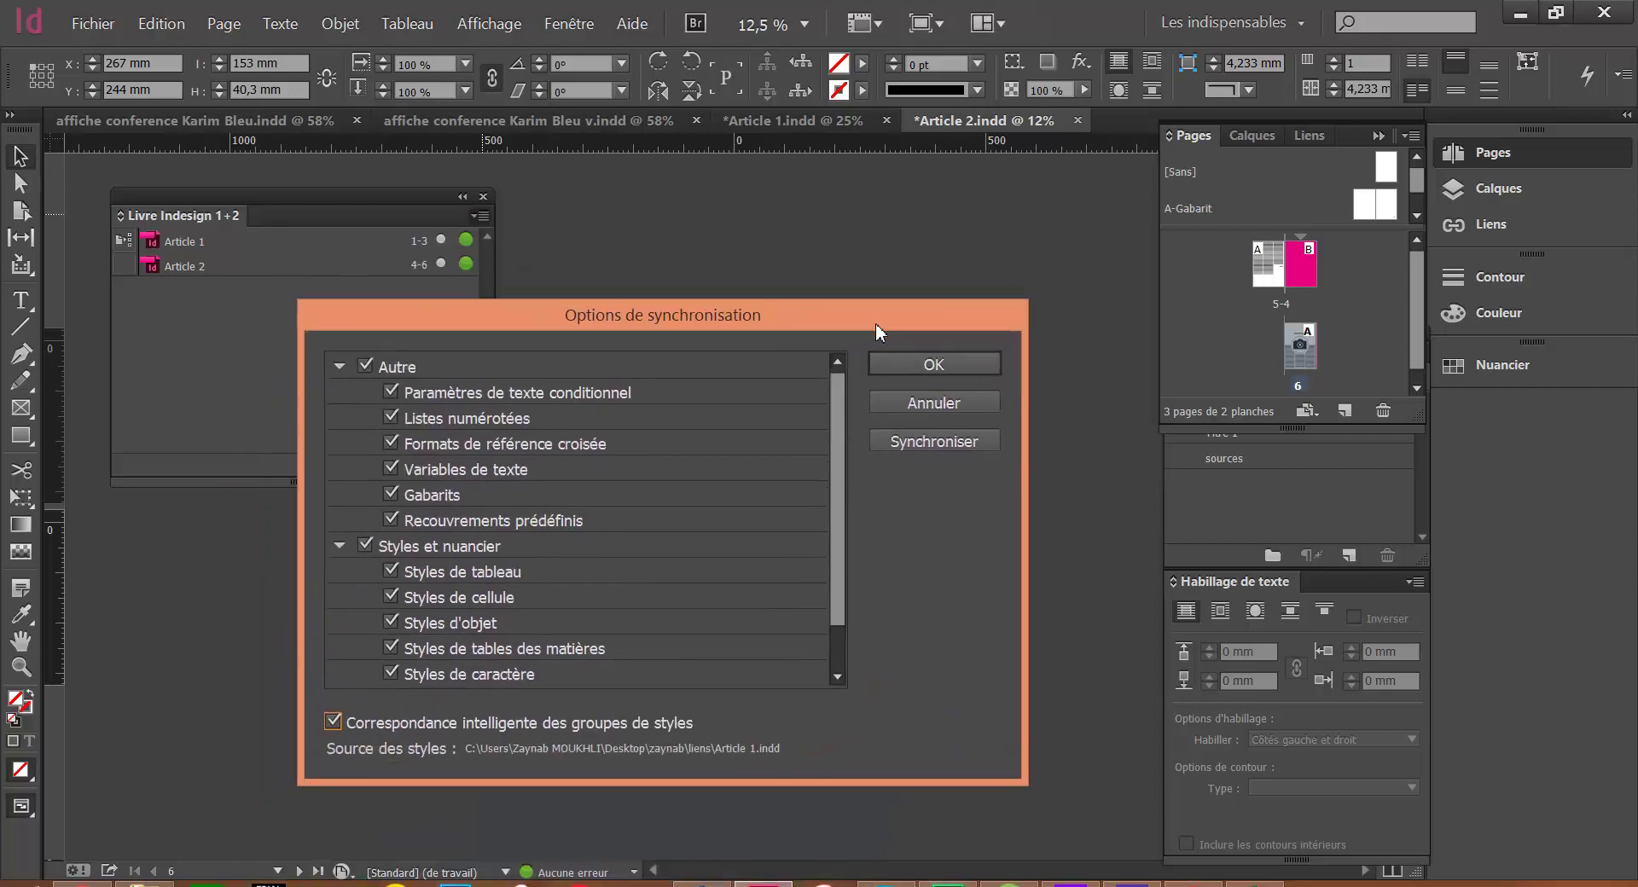
left_click(949, 369)
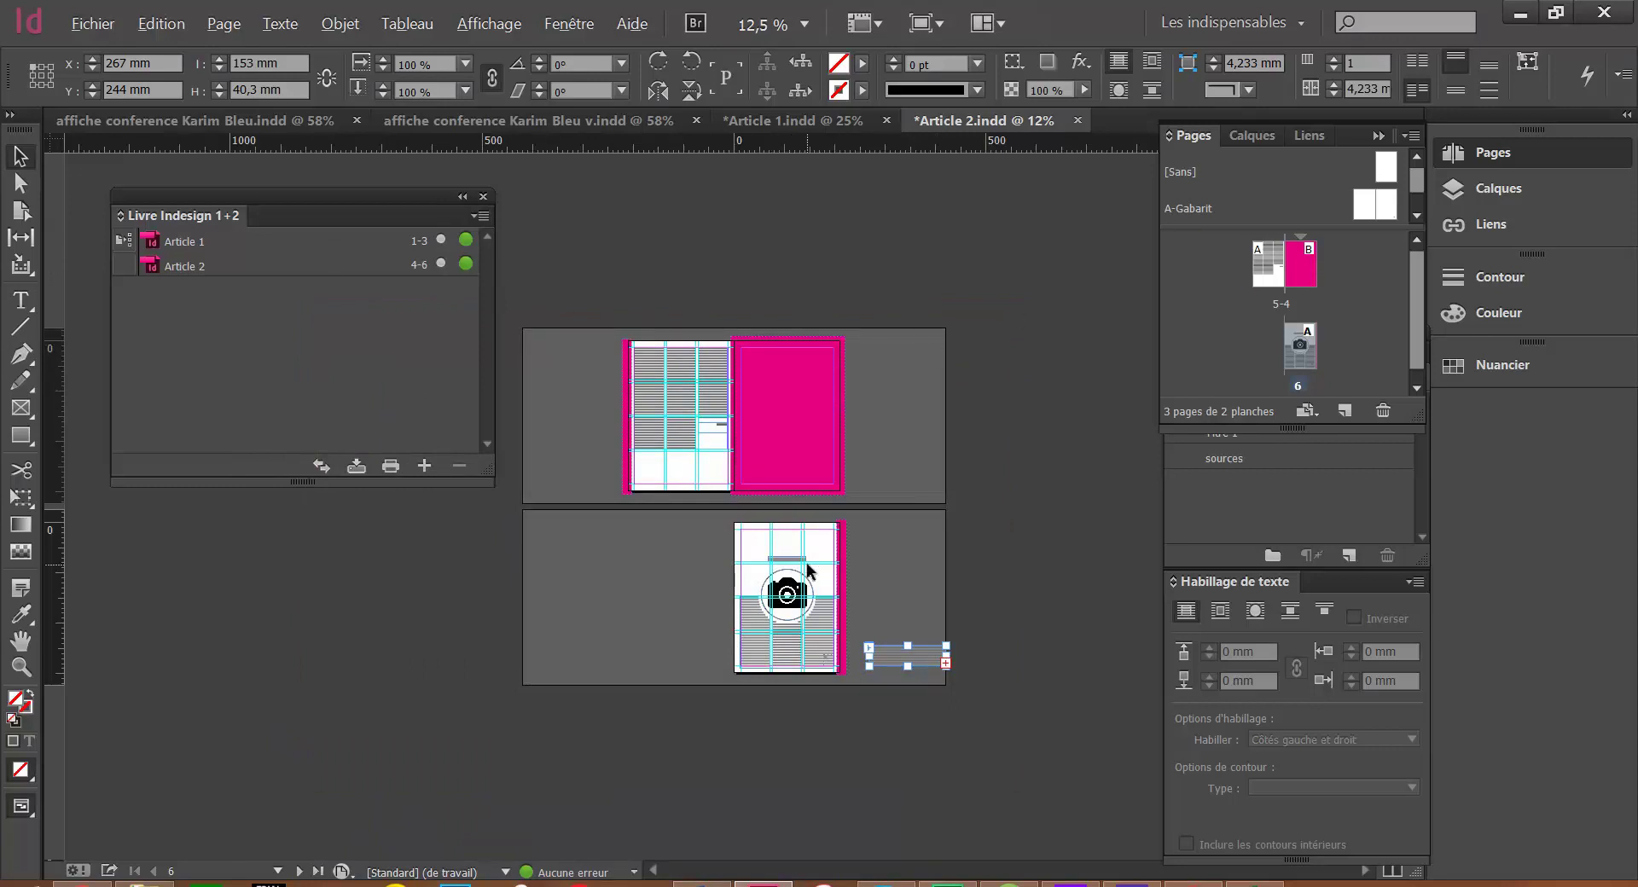
Shorten the three-column text frame on page 6 of Article 2 to about 114 mm high, clearing the page number
key("ctrl+1")
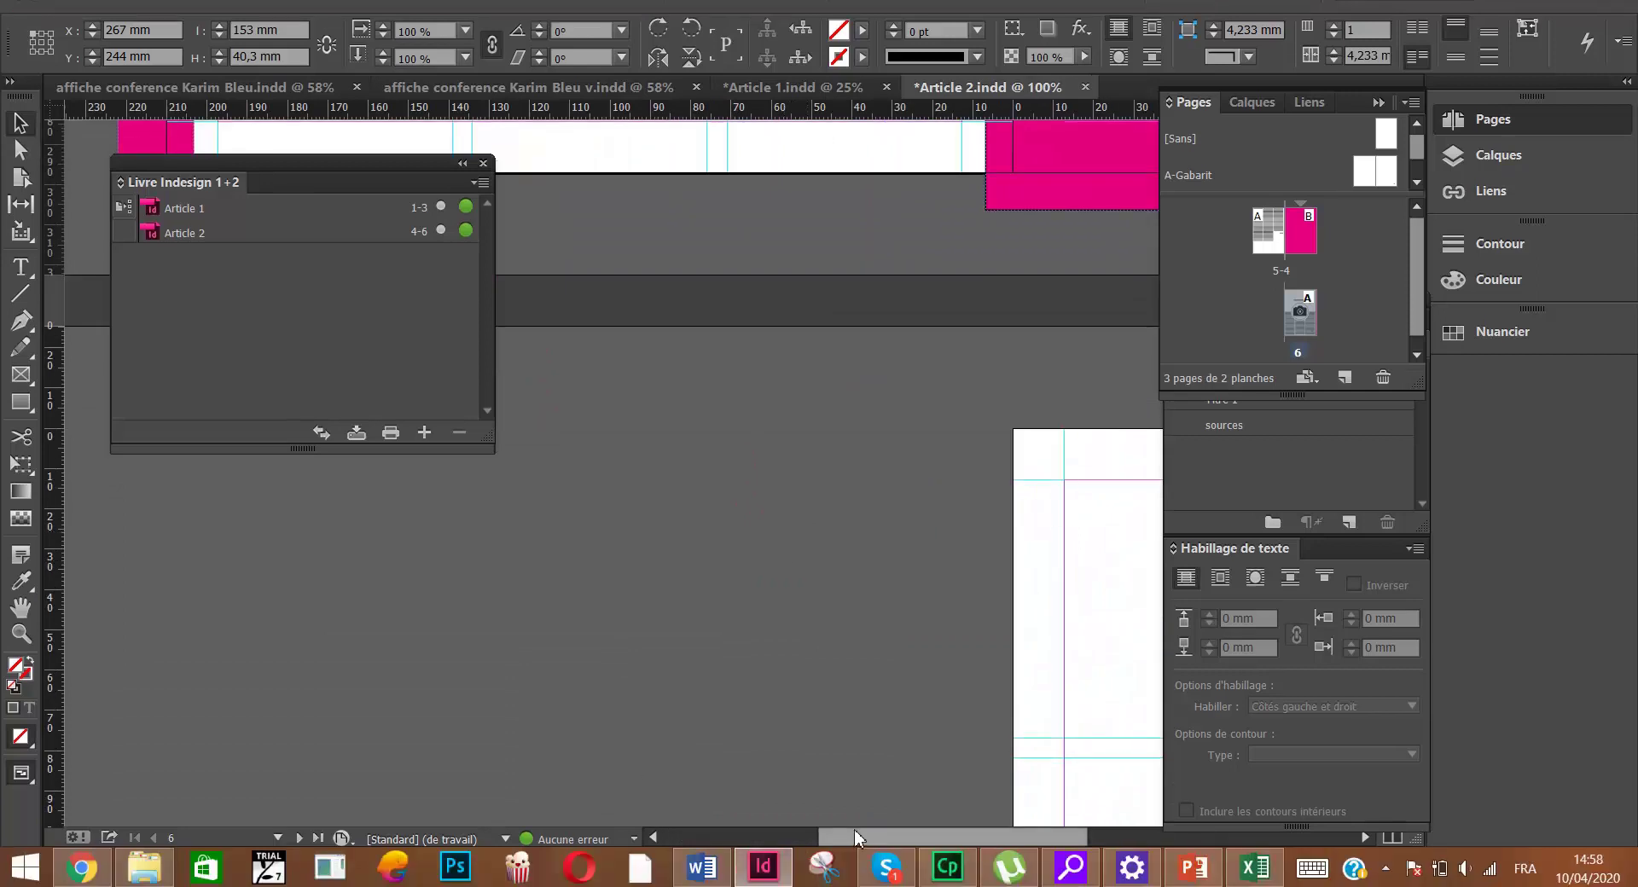
left_click_drag(856, 872, 980, 872)
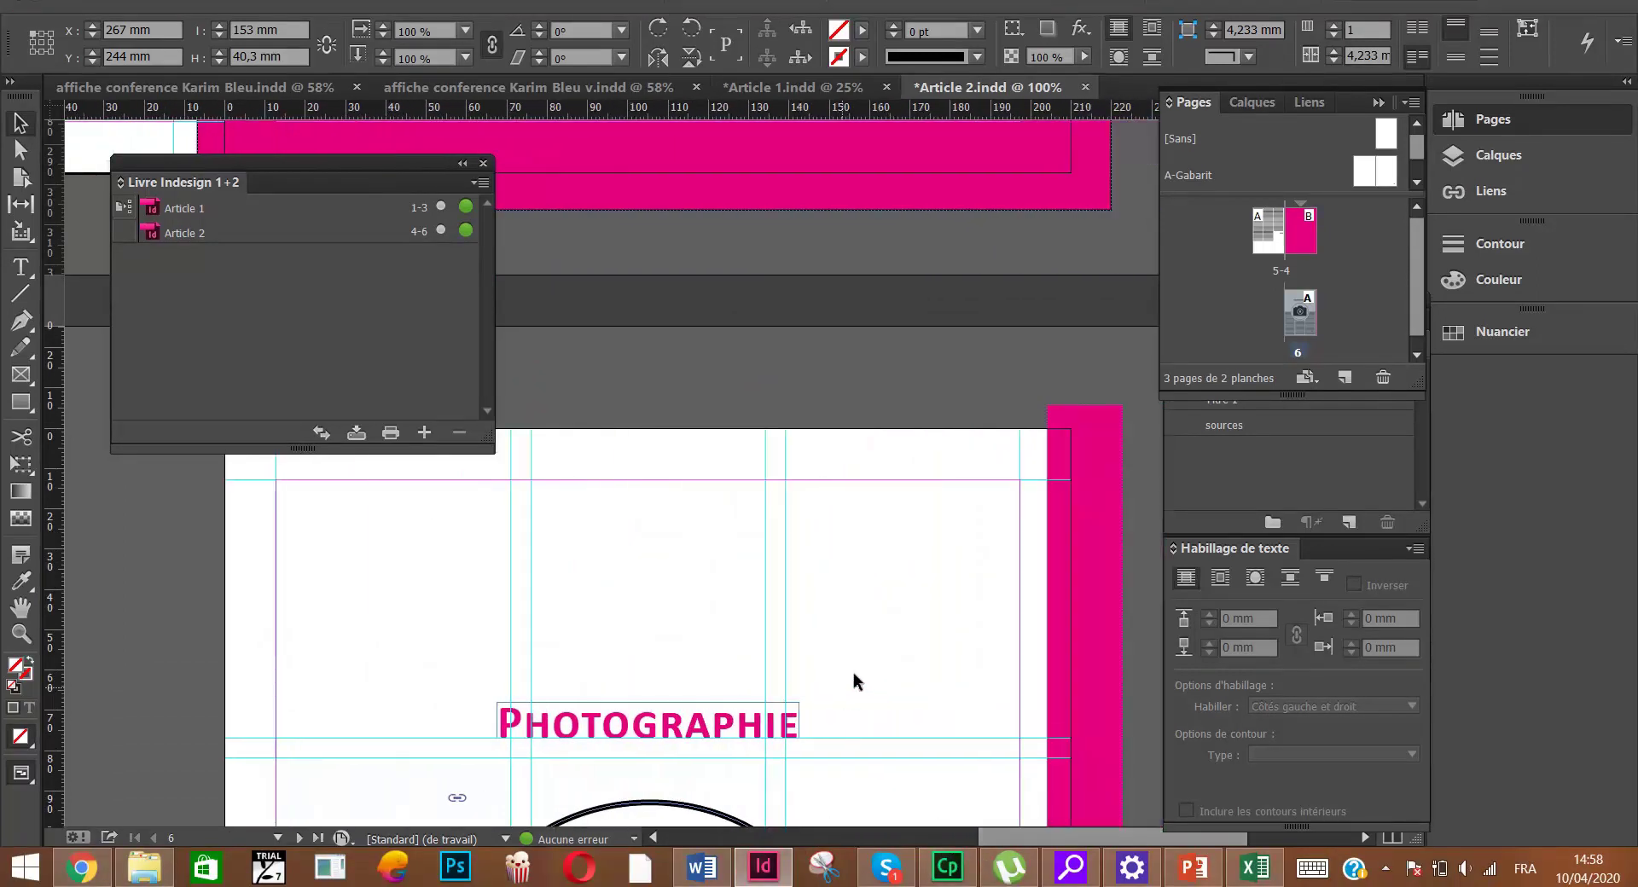
scroll(865, 664, "down", 2)
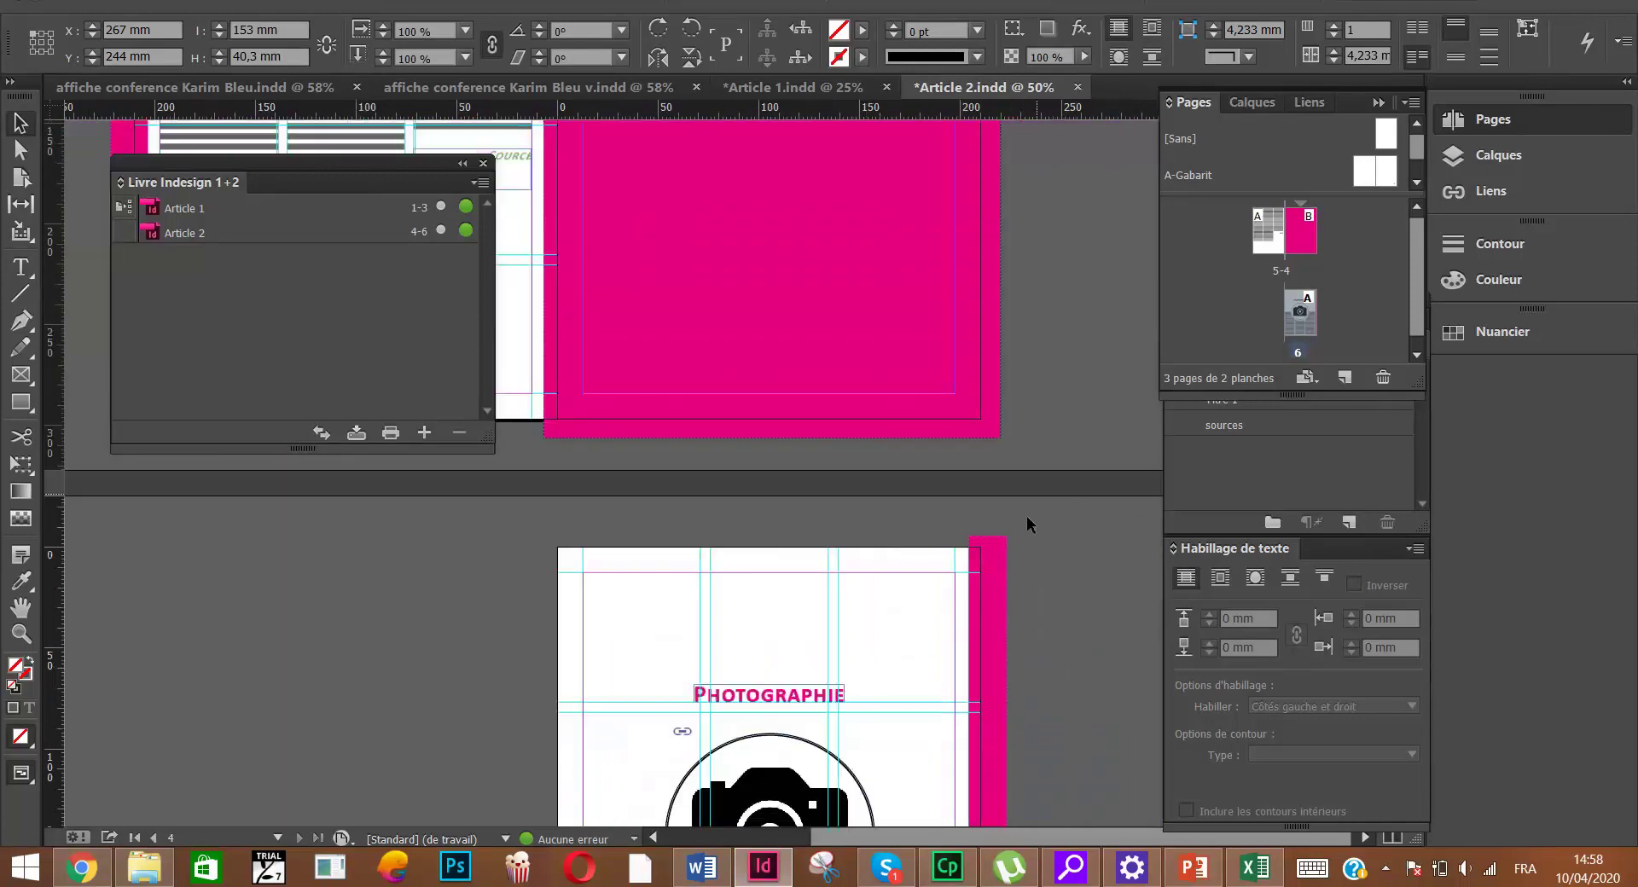
scroll(1021, 522, "down", 1)
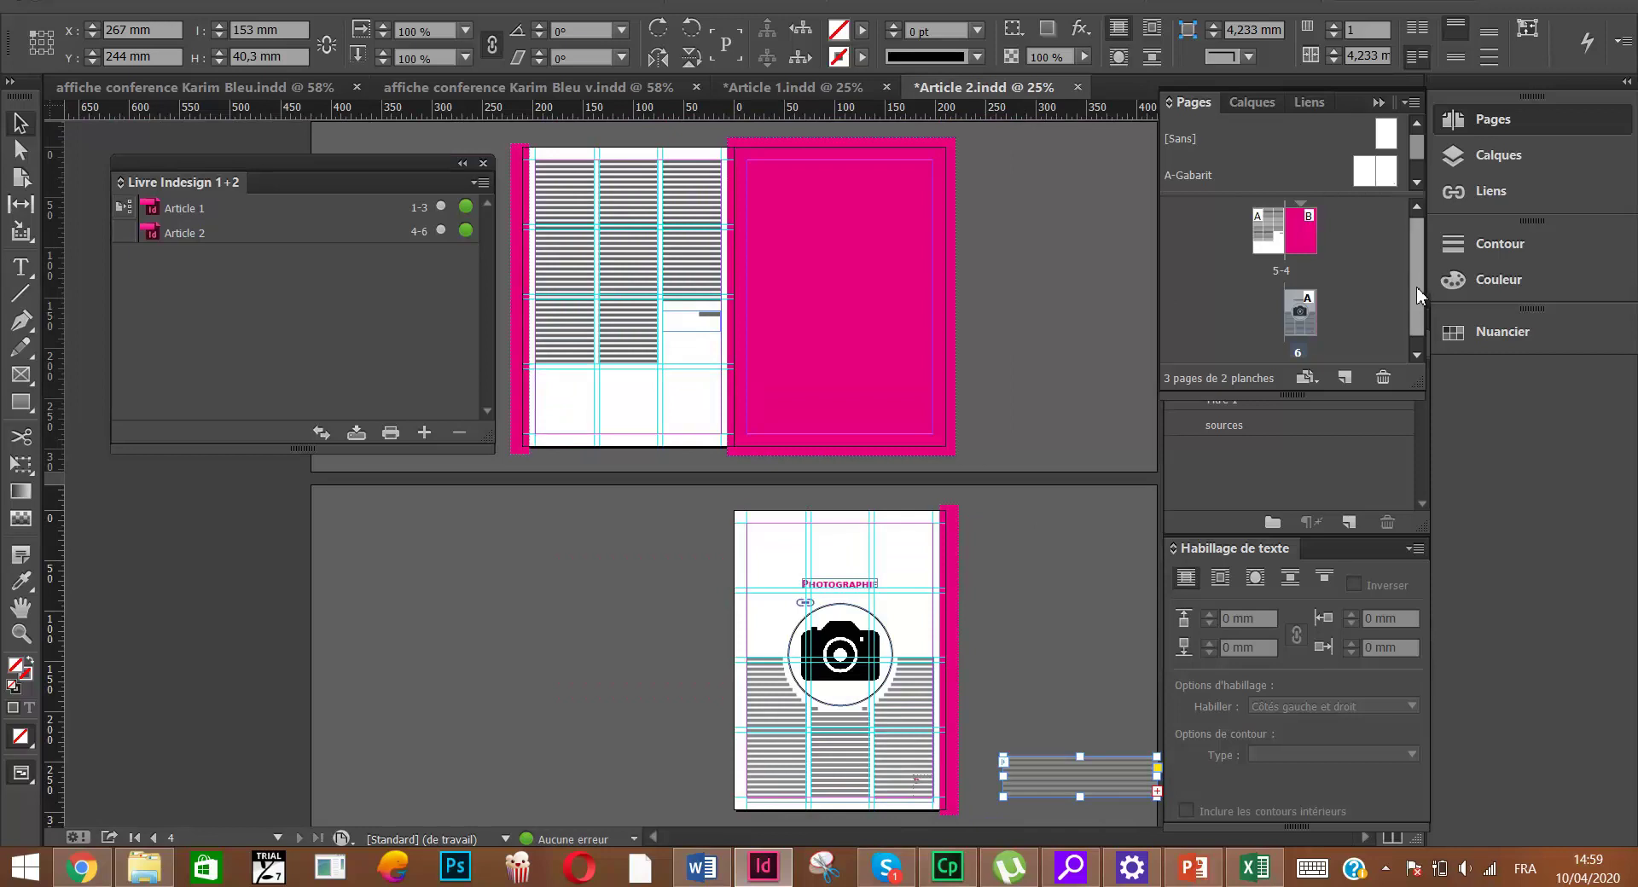
scroll(1276, 303, "down", 1)
double_click(1306, 311)
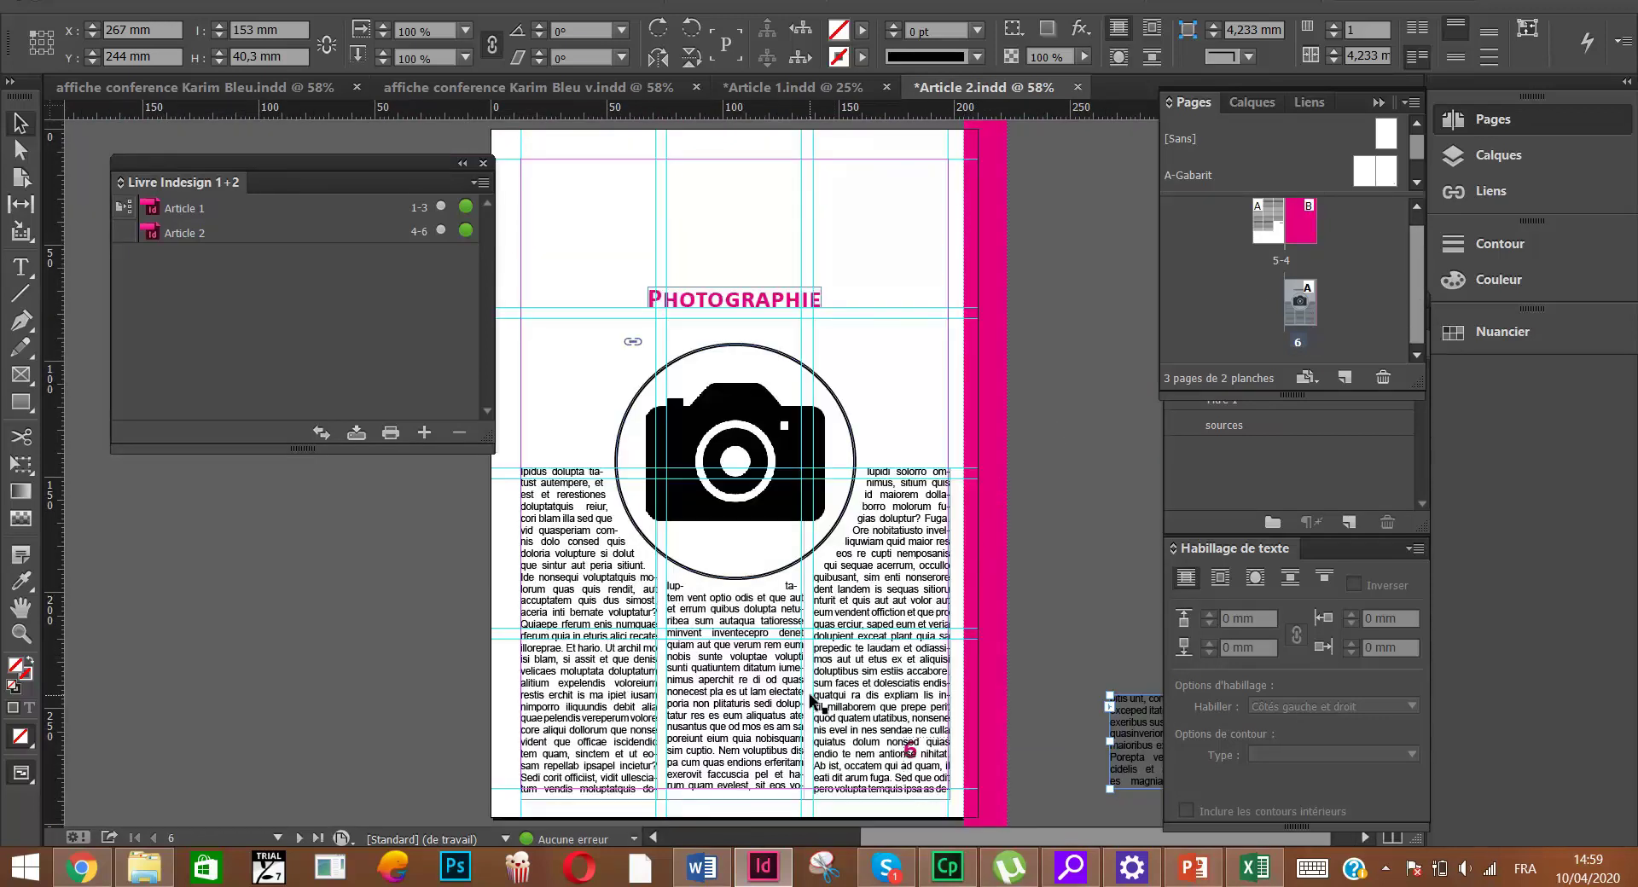
left_click(777, 733)
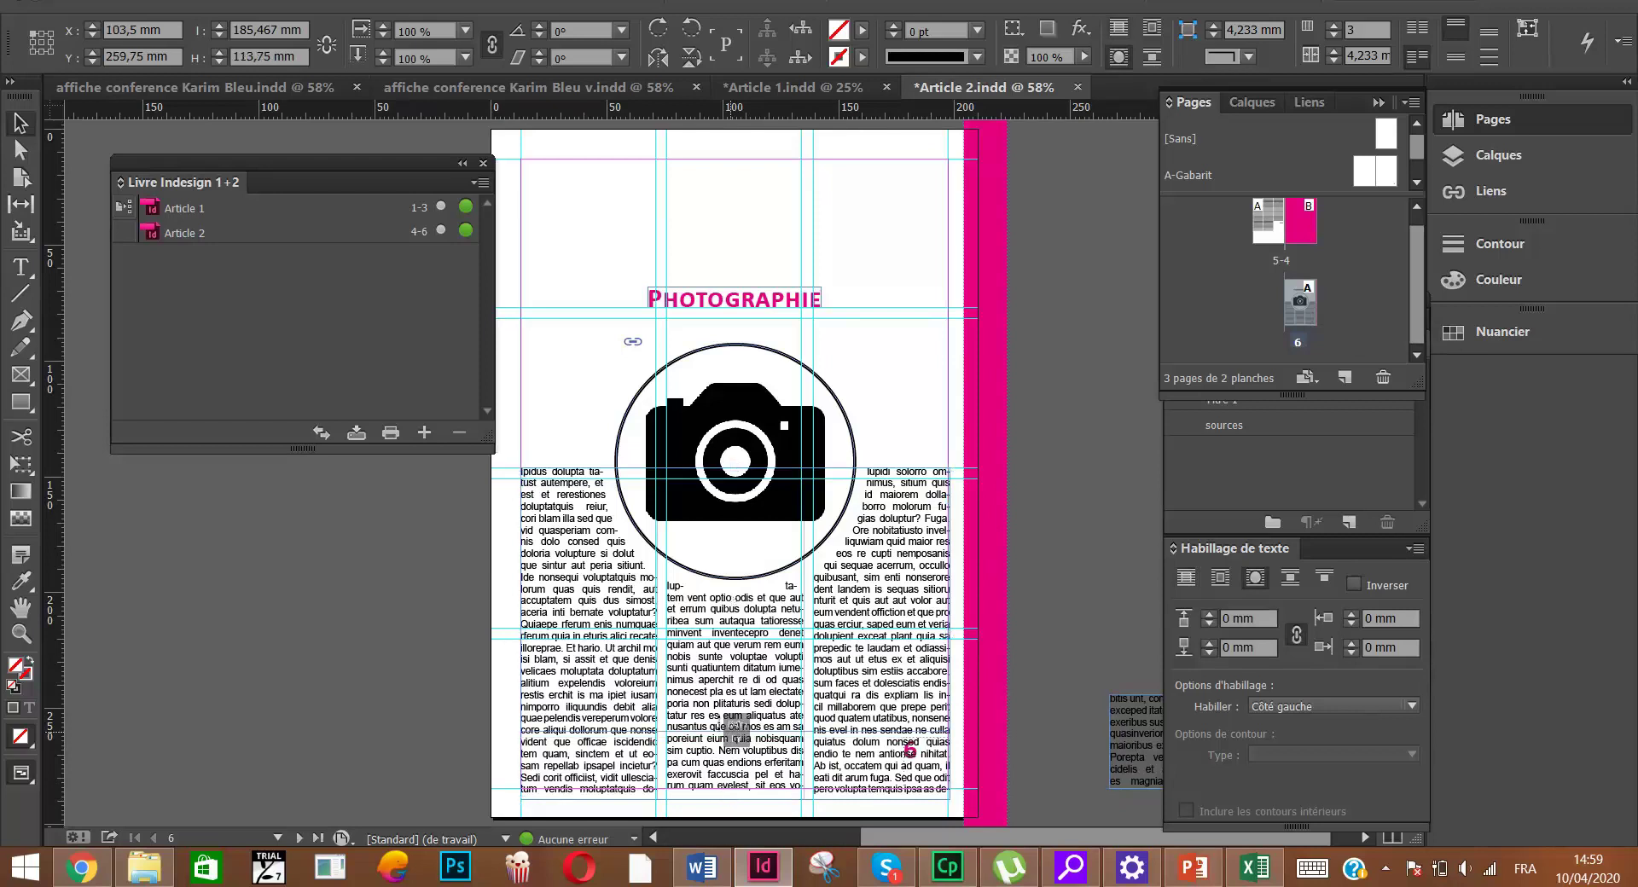
left_click(1021, 762)
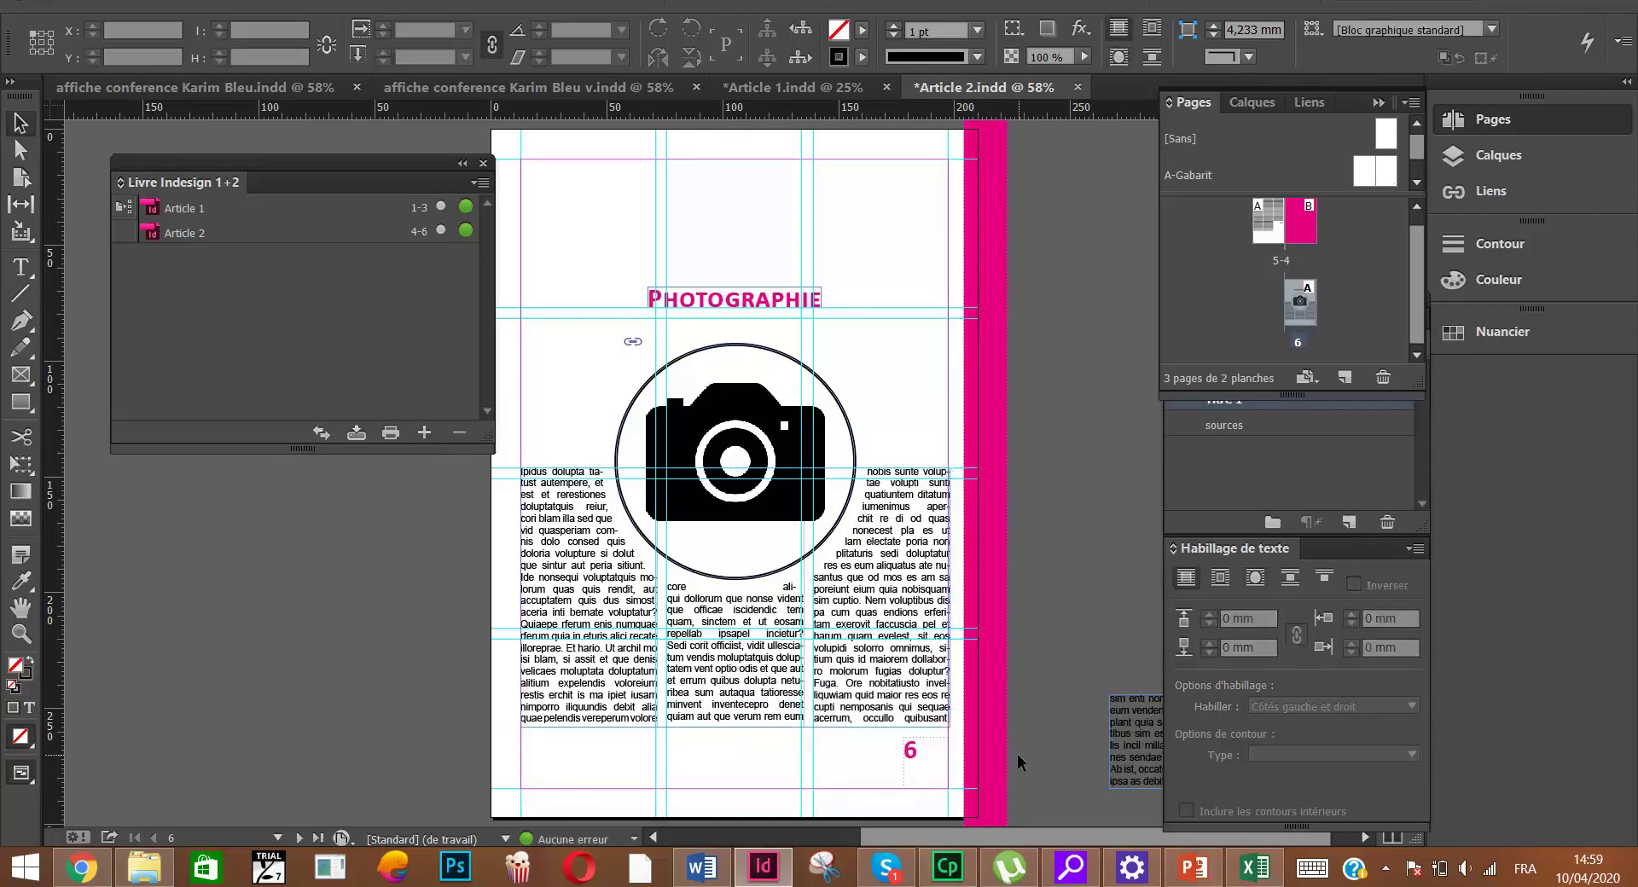
Examine the spread 5-4 of Article 2, and the master pages, title, source line and page number of Article 1
double_click(1288, 242)
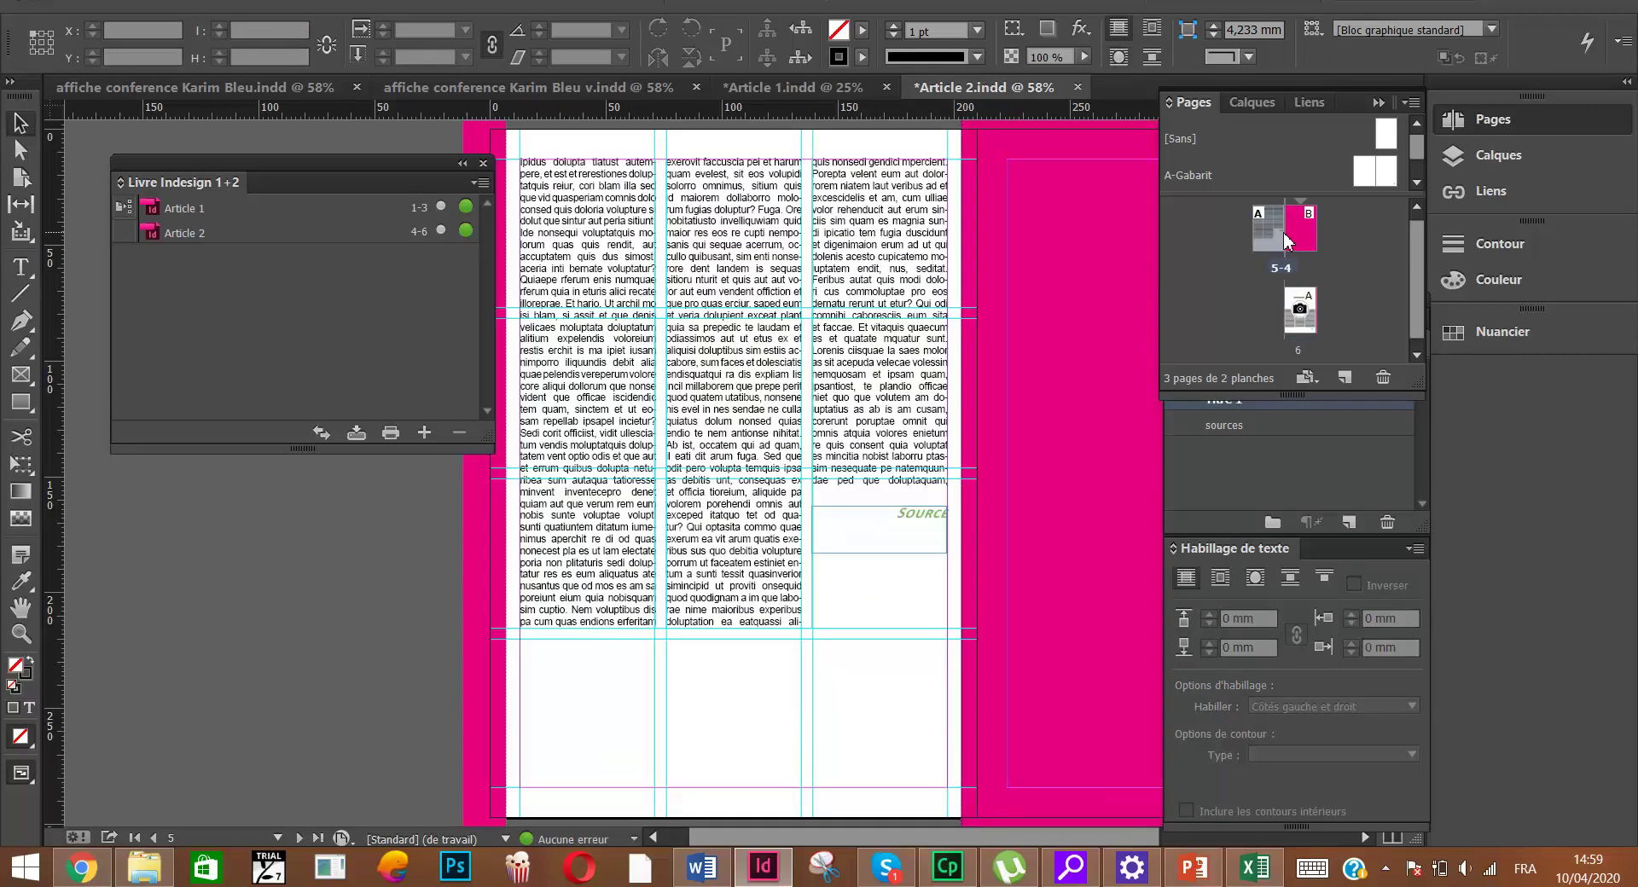
left_click(813, 92)
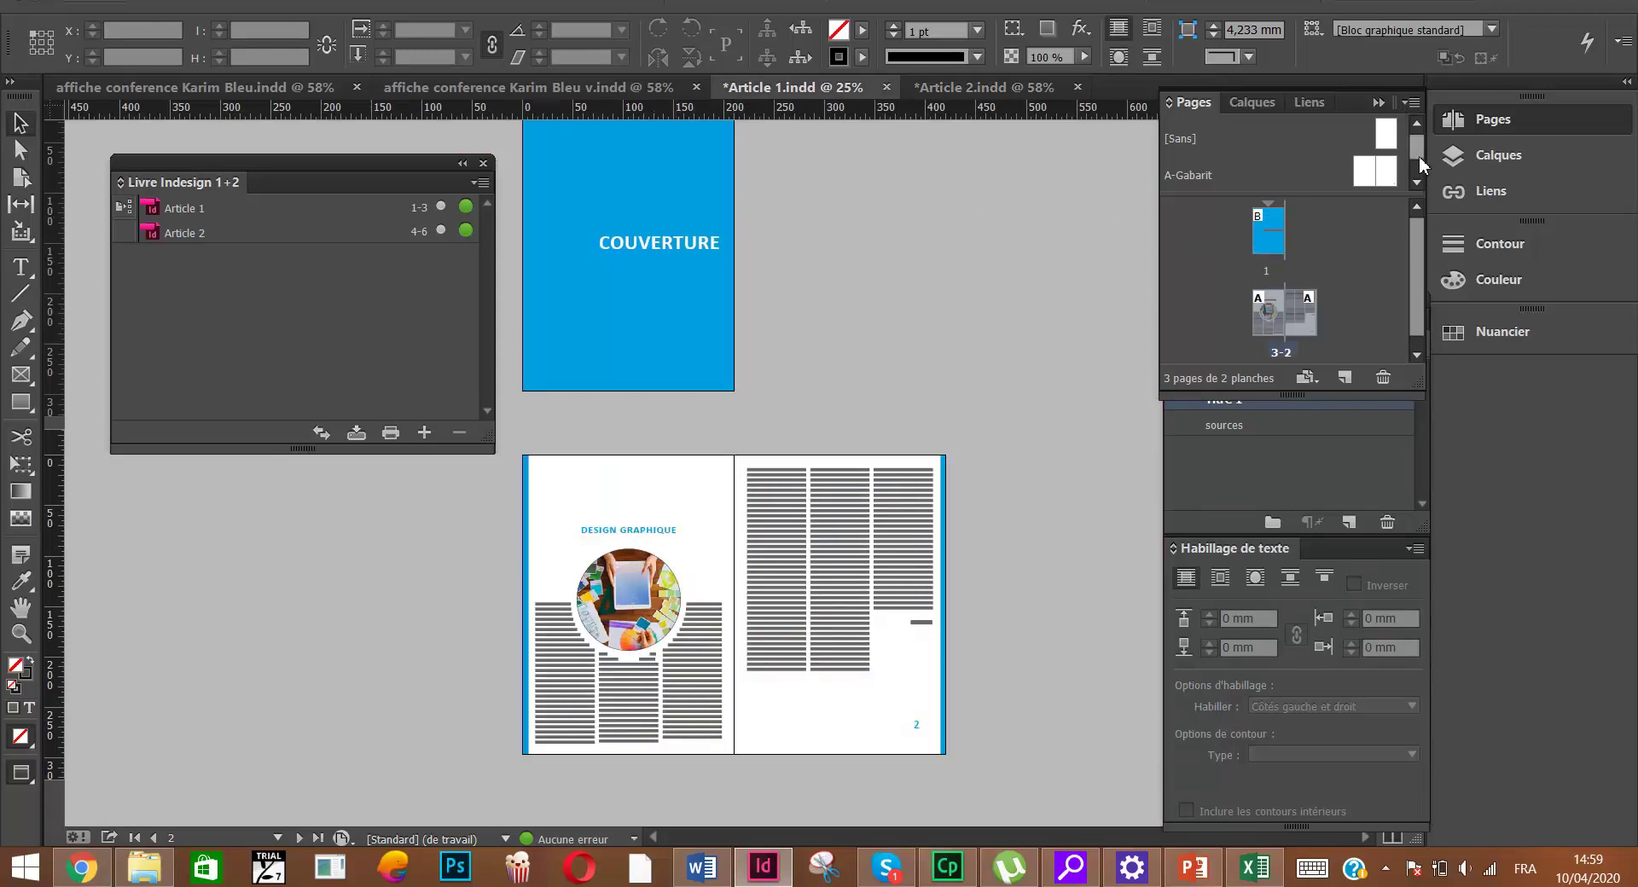
scroll(1391, 170, "down", 1)
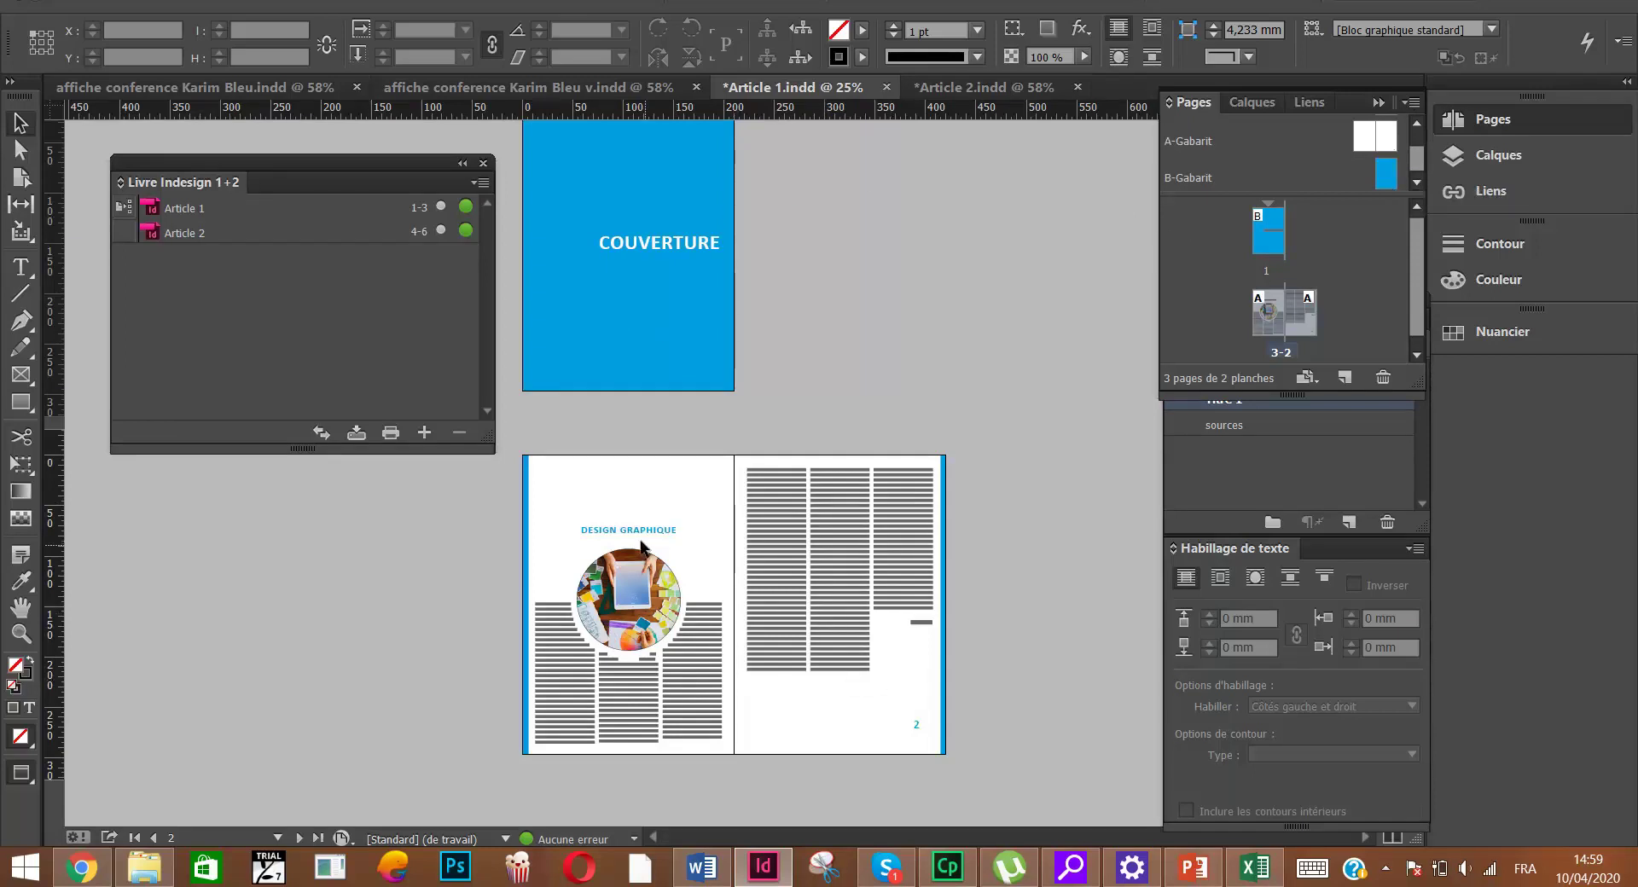
key("ctrl+1")
key("ctrl+alt+shift+0")
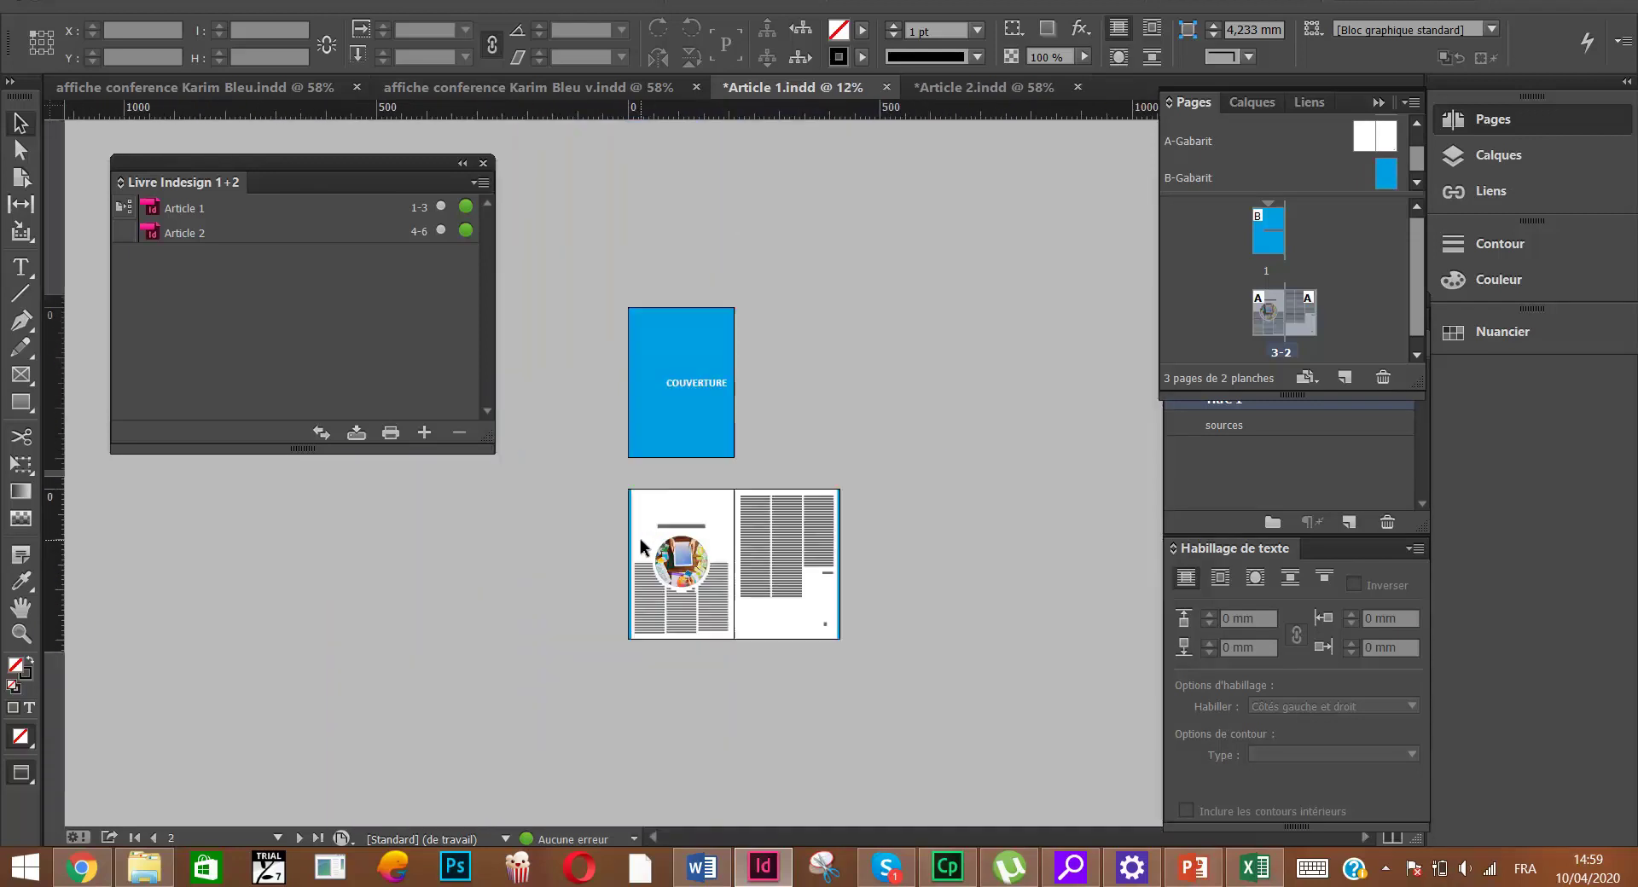
key("ctrl+equal")
key("ctrl+equal")
key("ctrl+equal")
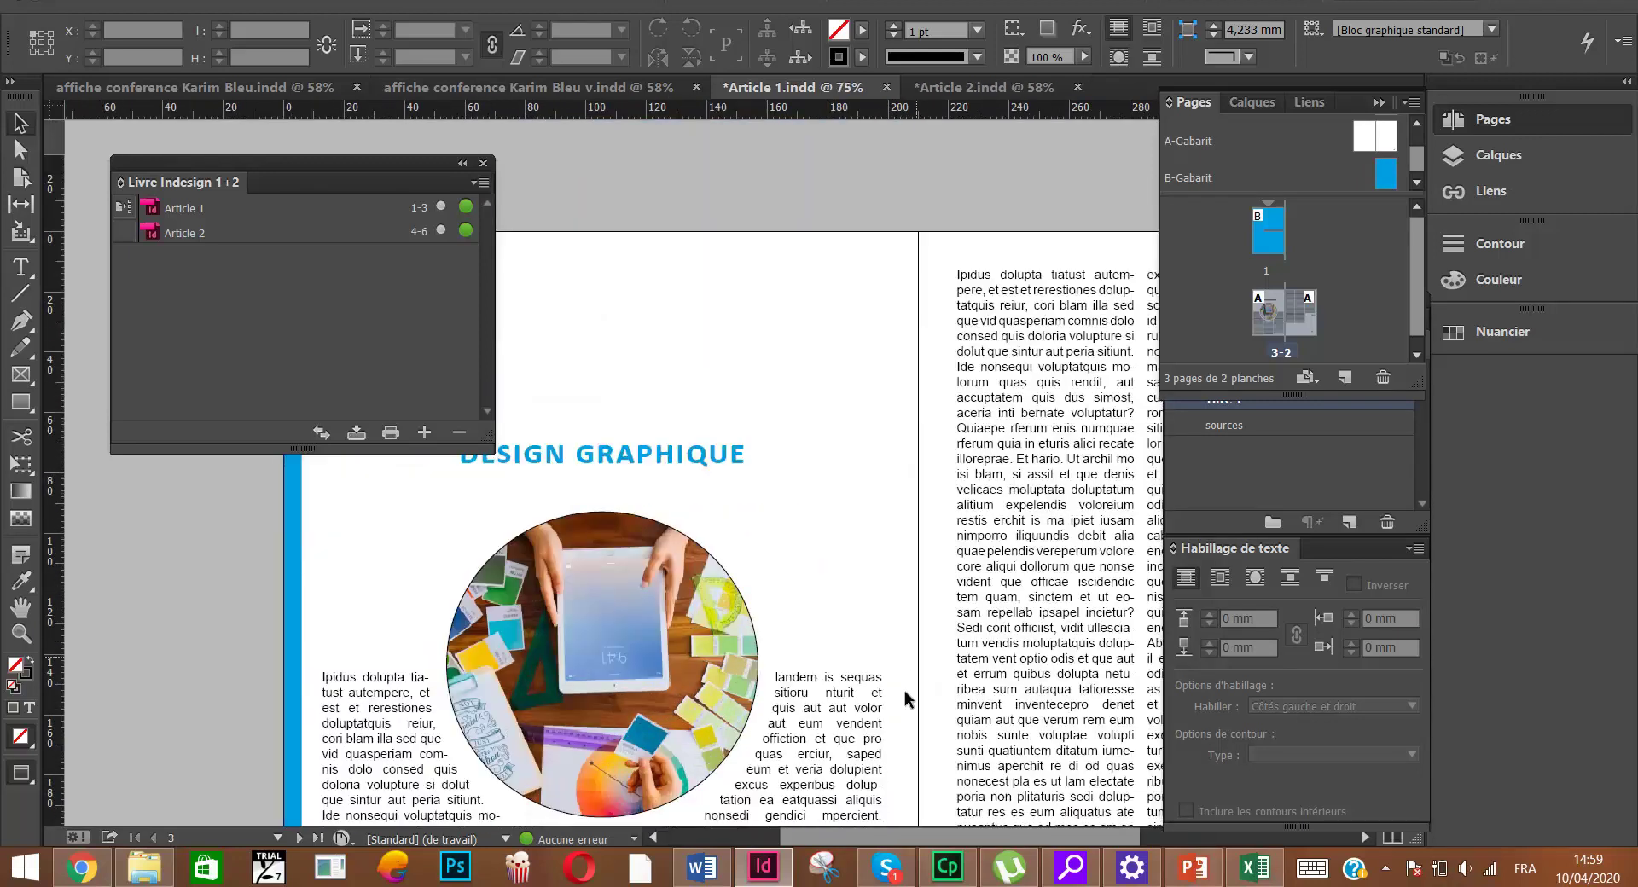
scroll(794, 841, "right", 5)
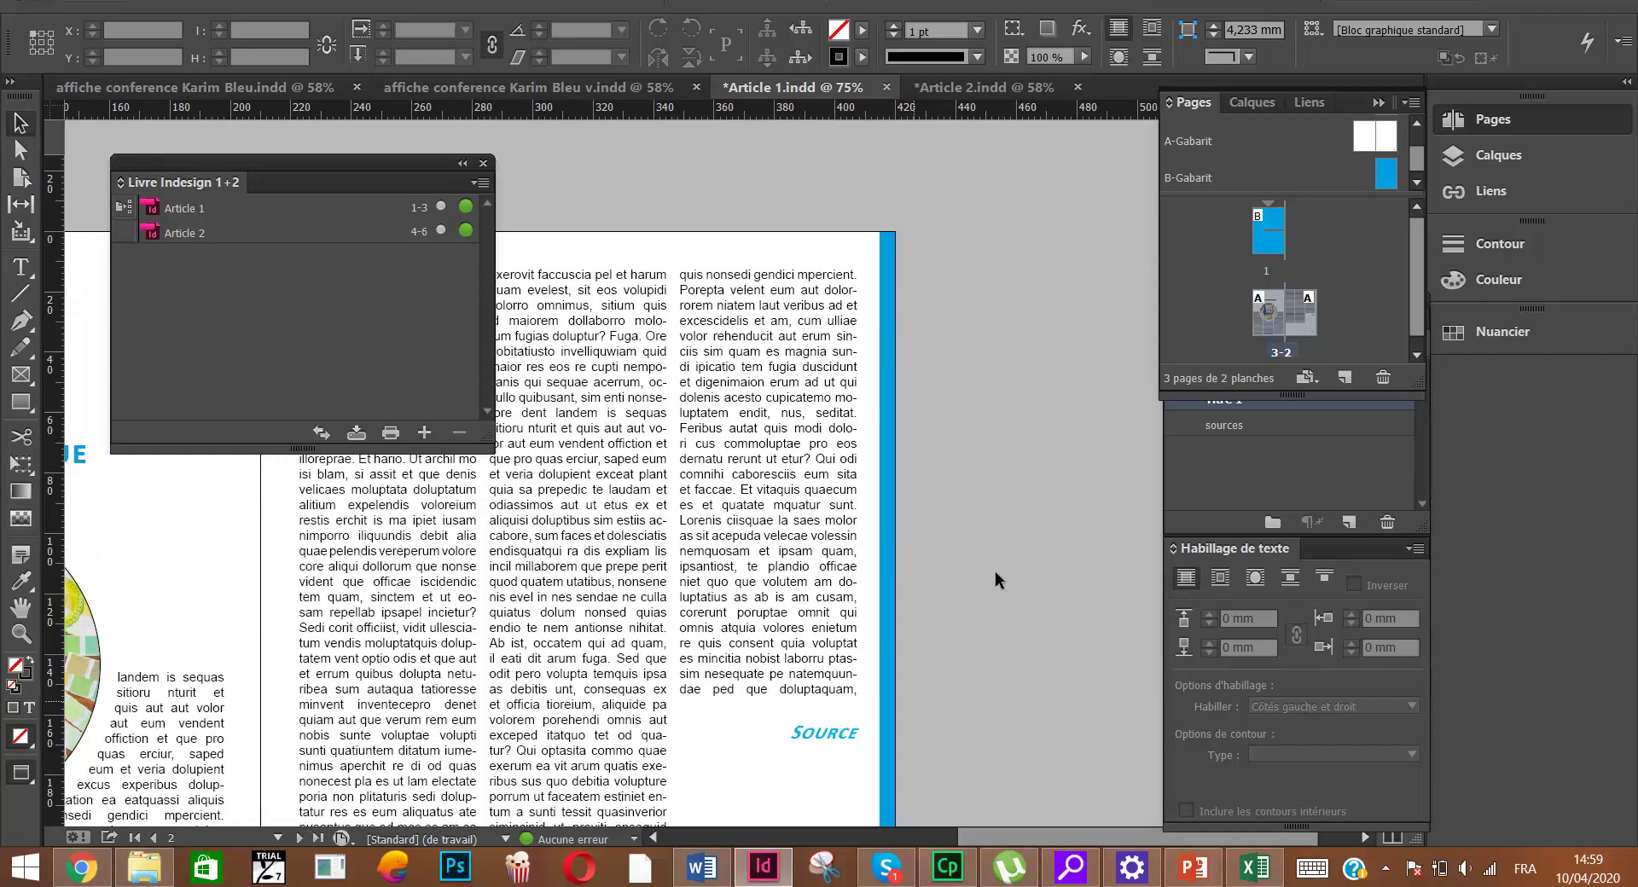
key("ctrl+minus")
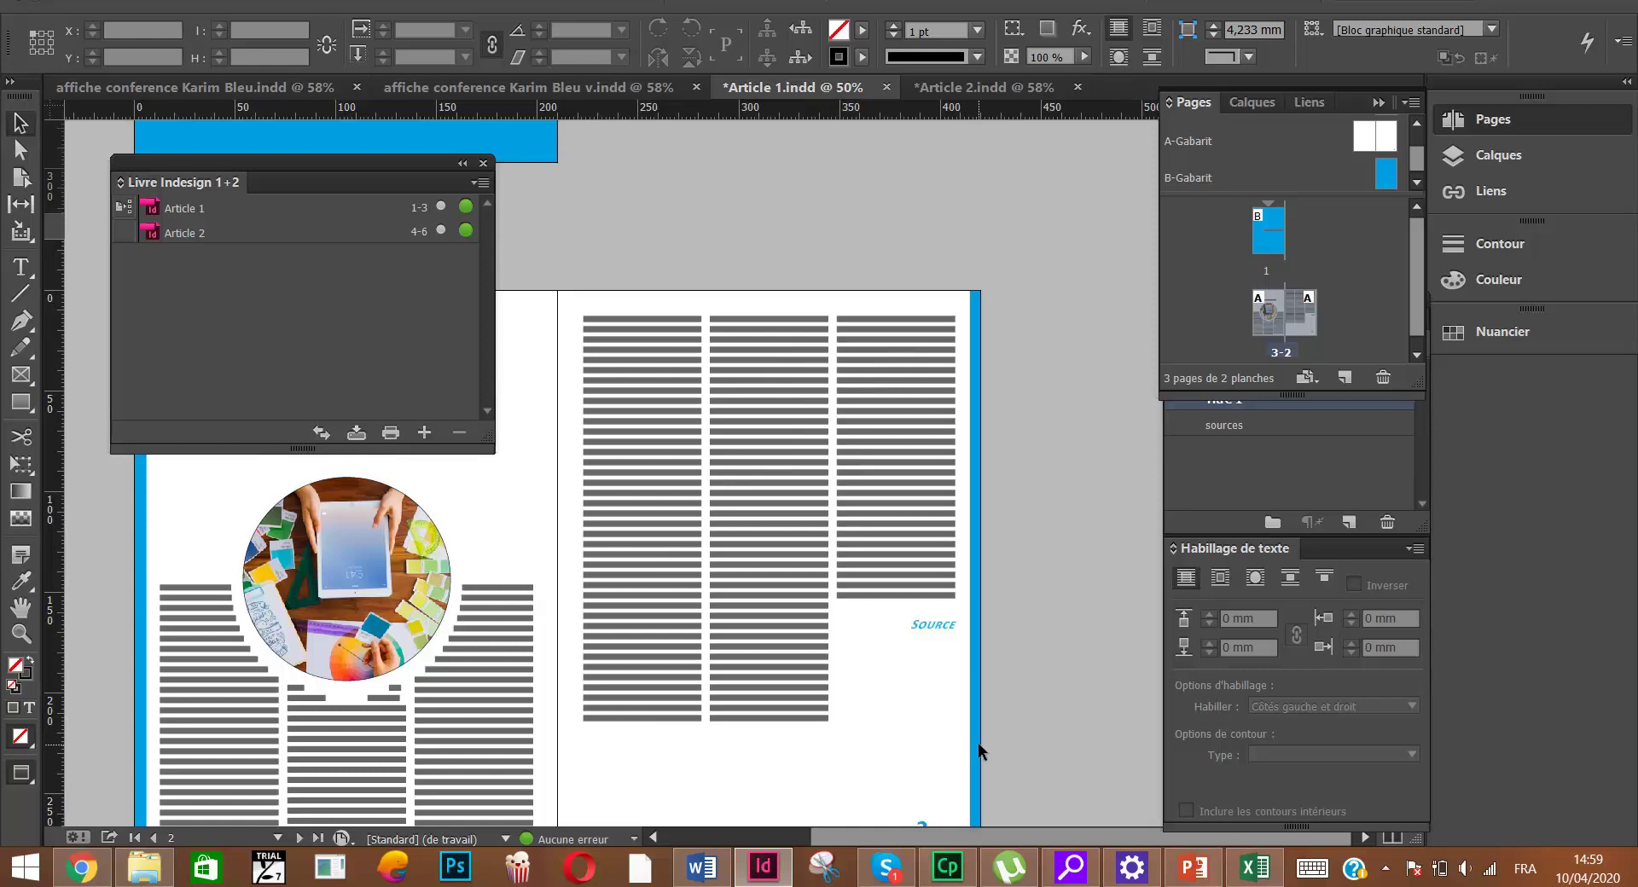
key("ctrl+minus")
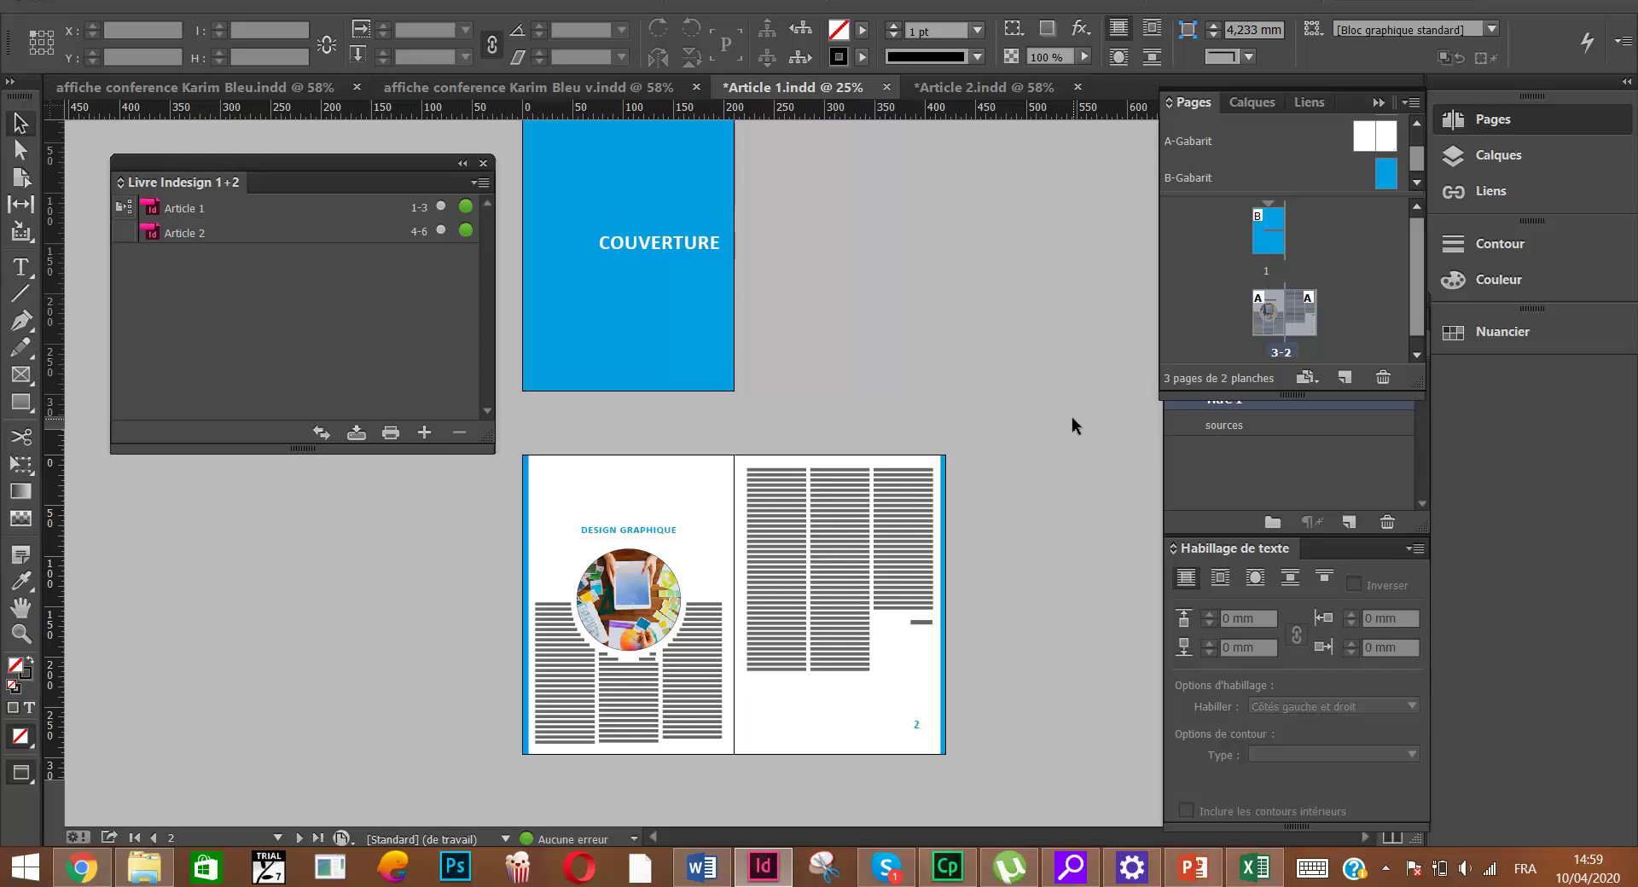
Synchronise the whole book with Article 1 as the style source
left_click(480, 183)
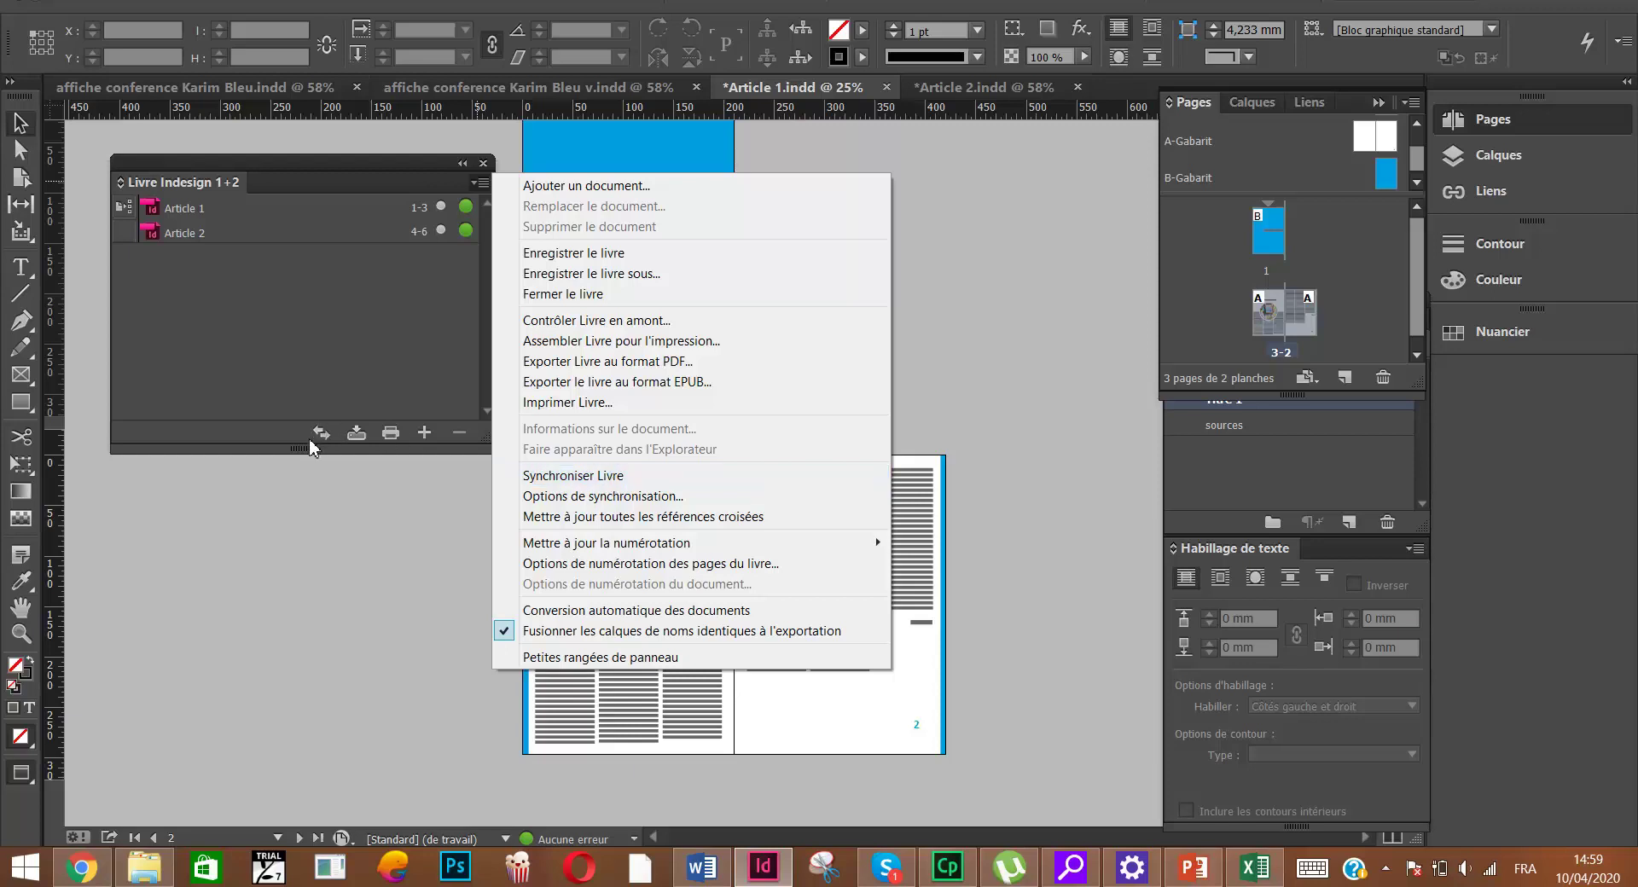
left_click(551, 476)
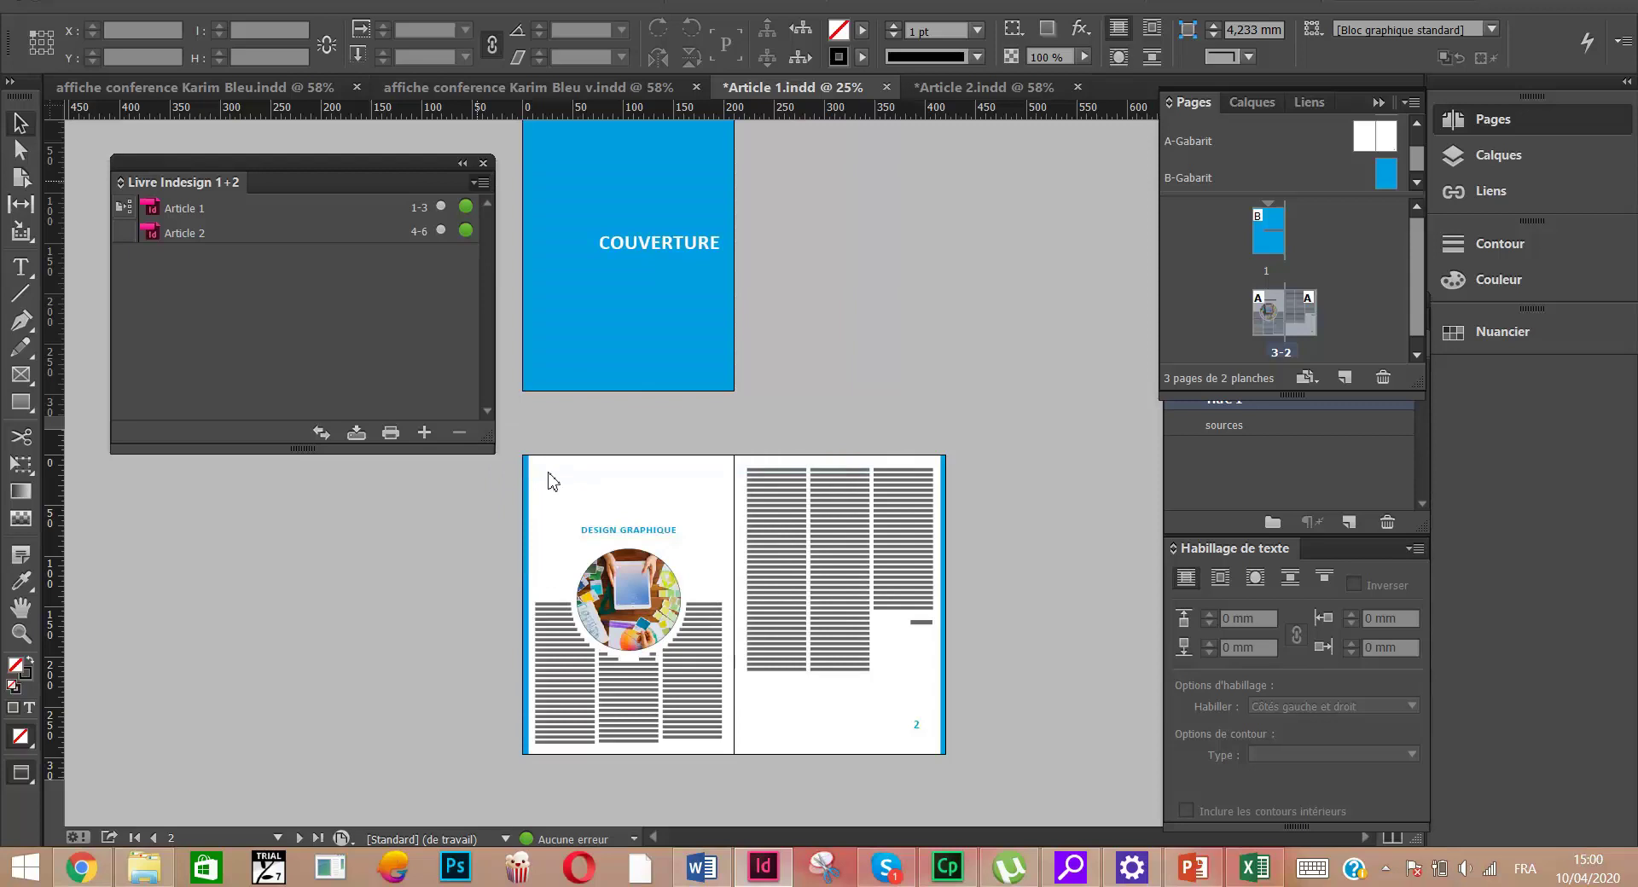
left_click(1027, 458)
Open Article 2 and Article 1 in turn from the book to compare their master pages, title colours and page numbering
double_click(237, 236)
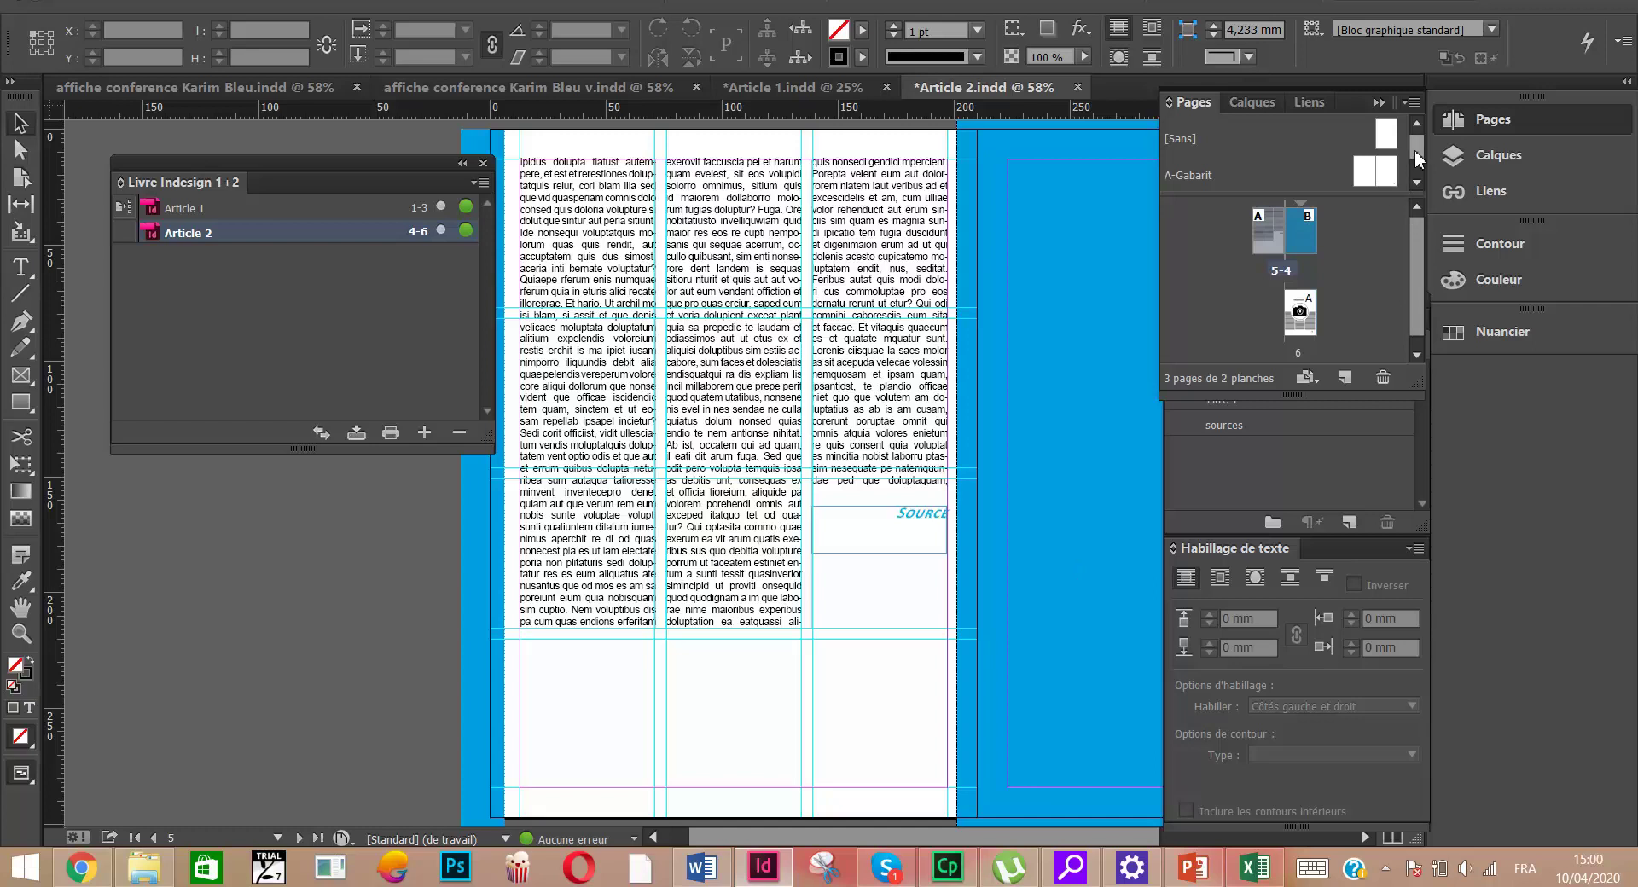
scroll(1417, 162, "down", 1)
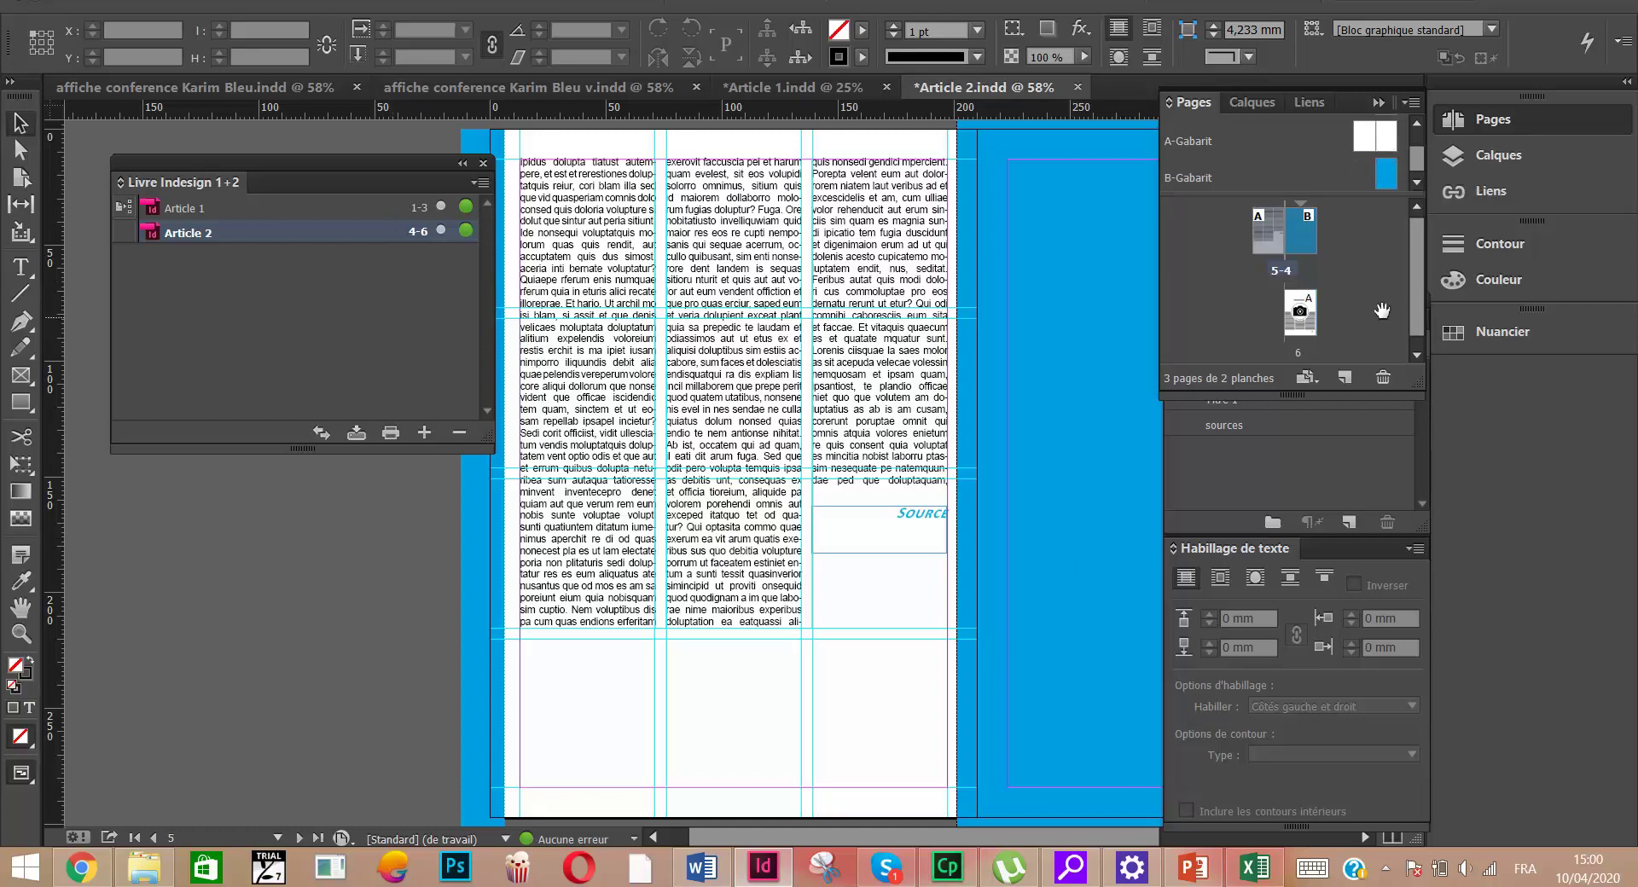
double_click(1298, 333)
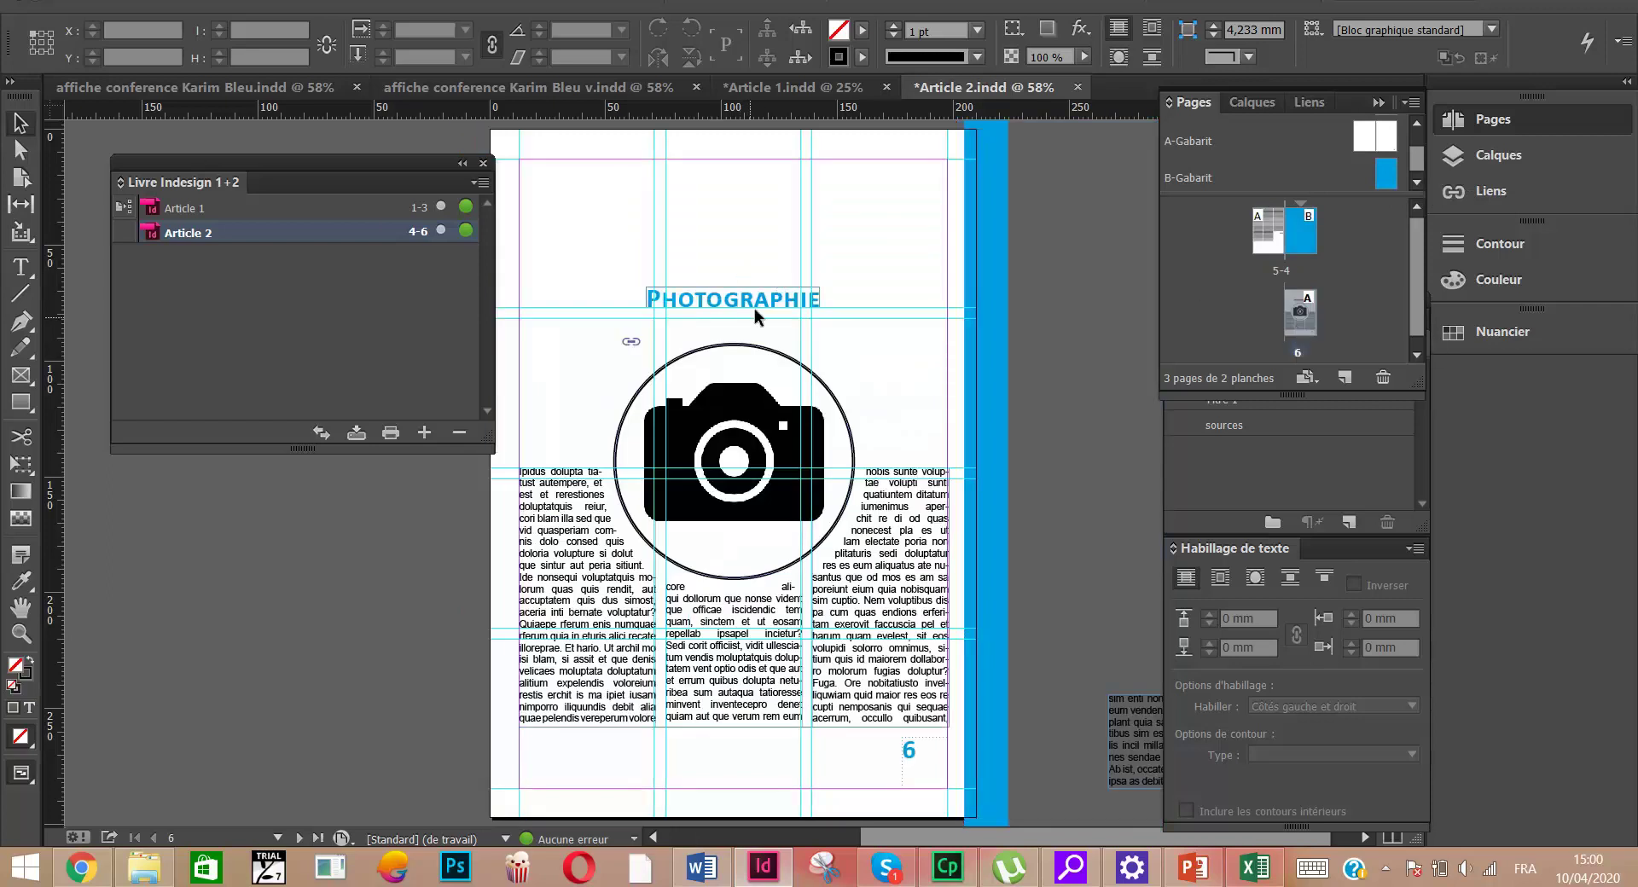
left_click(724, 303)
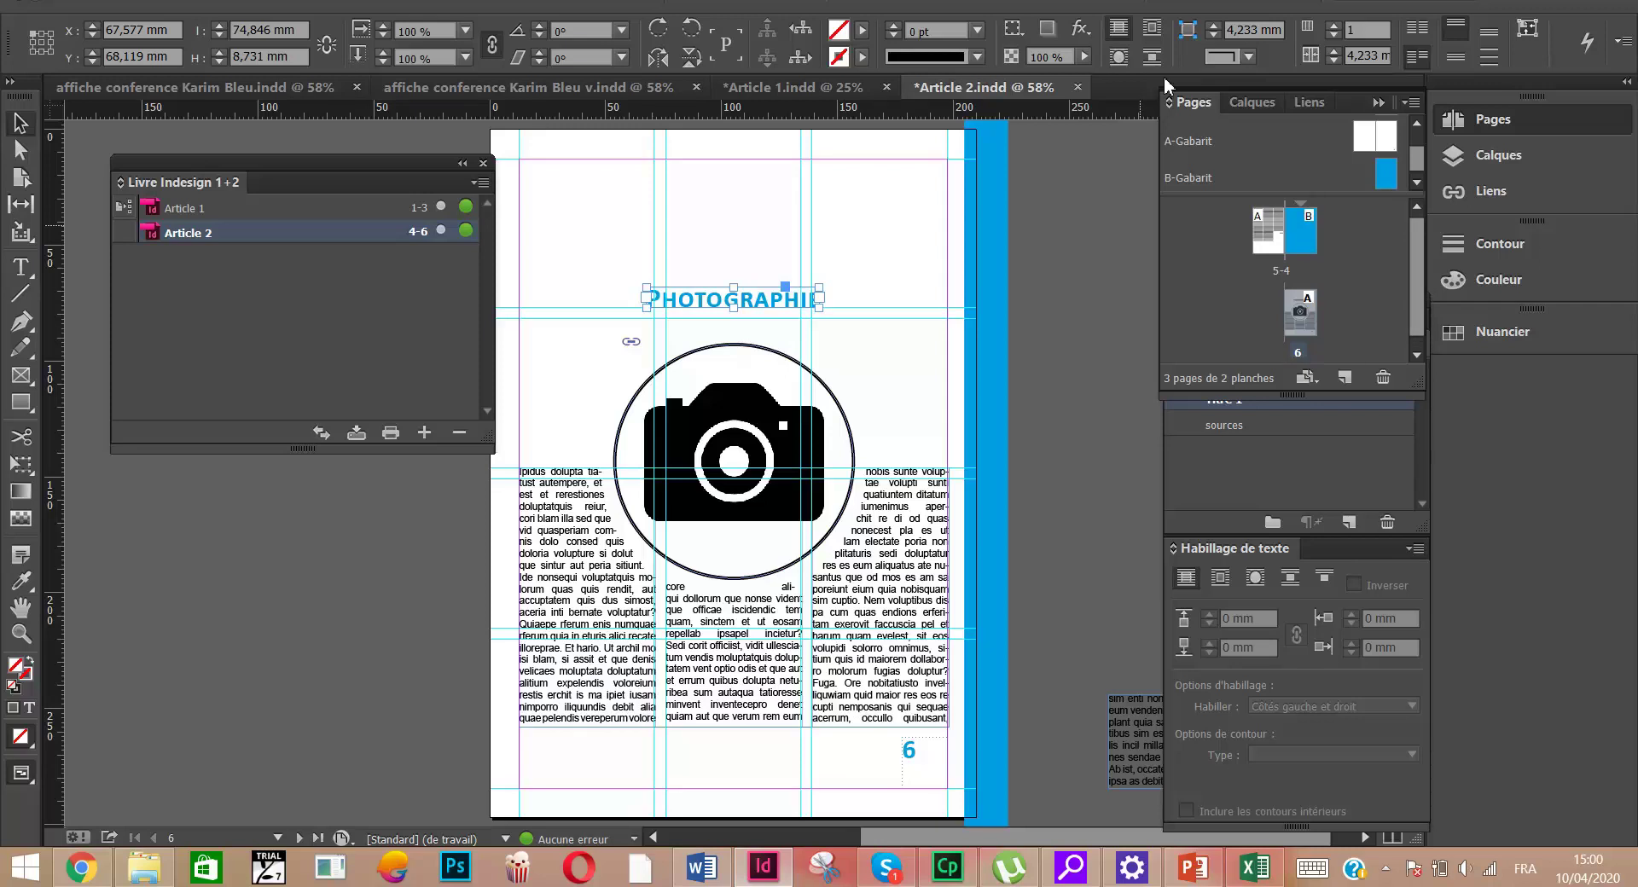
double_click(334, 212)
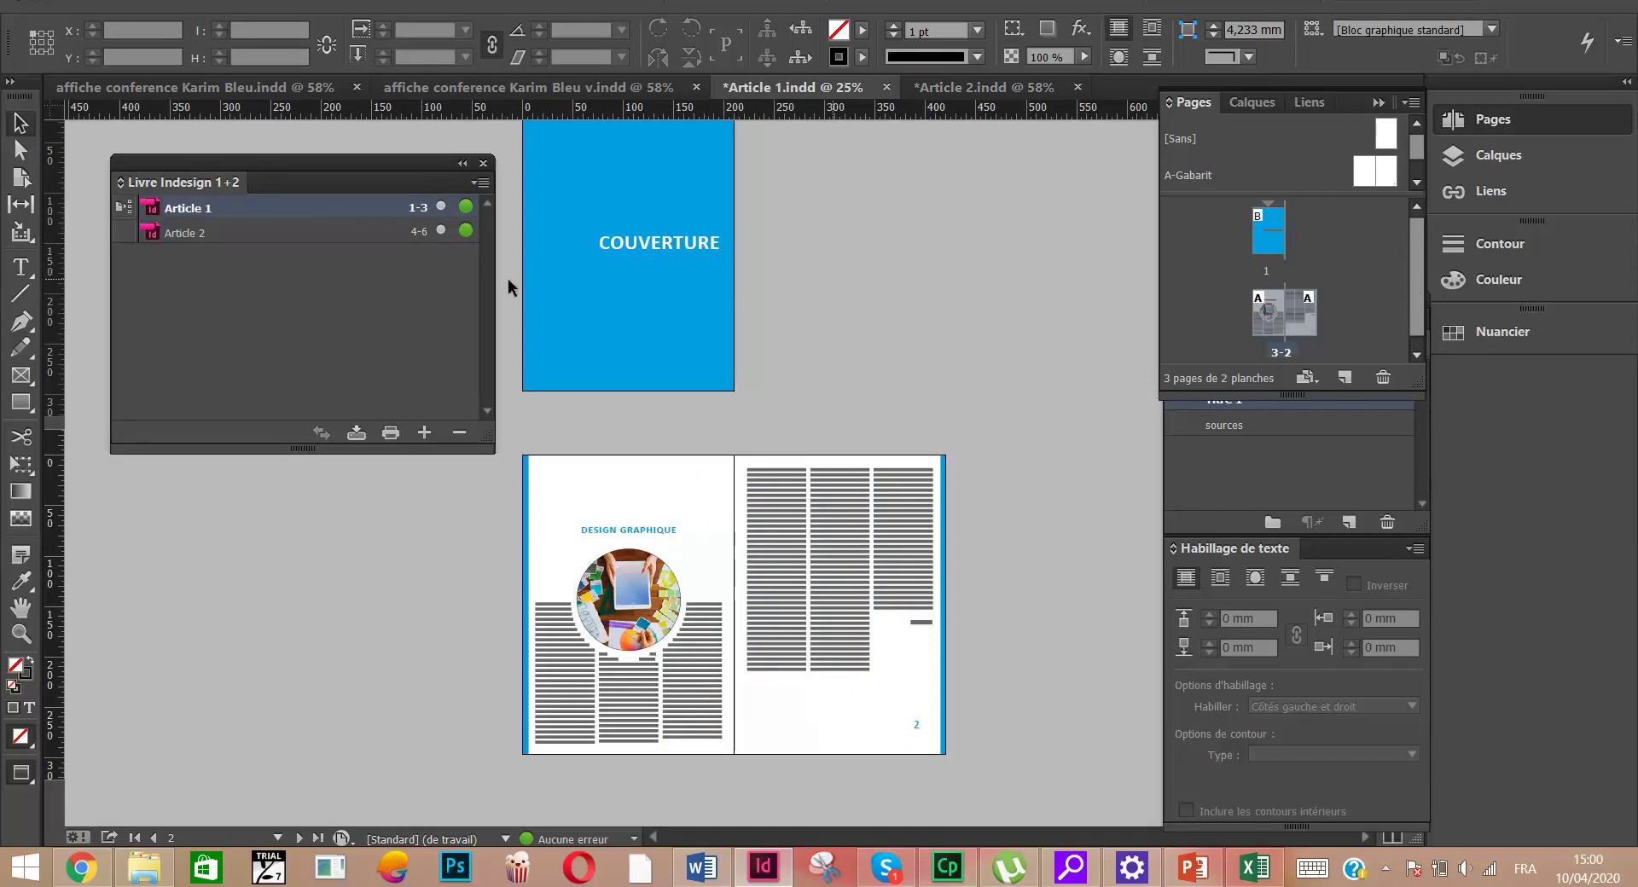
double_click(378, 237)
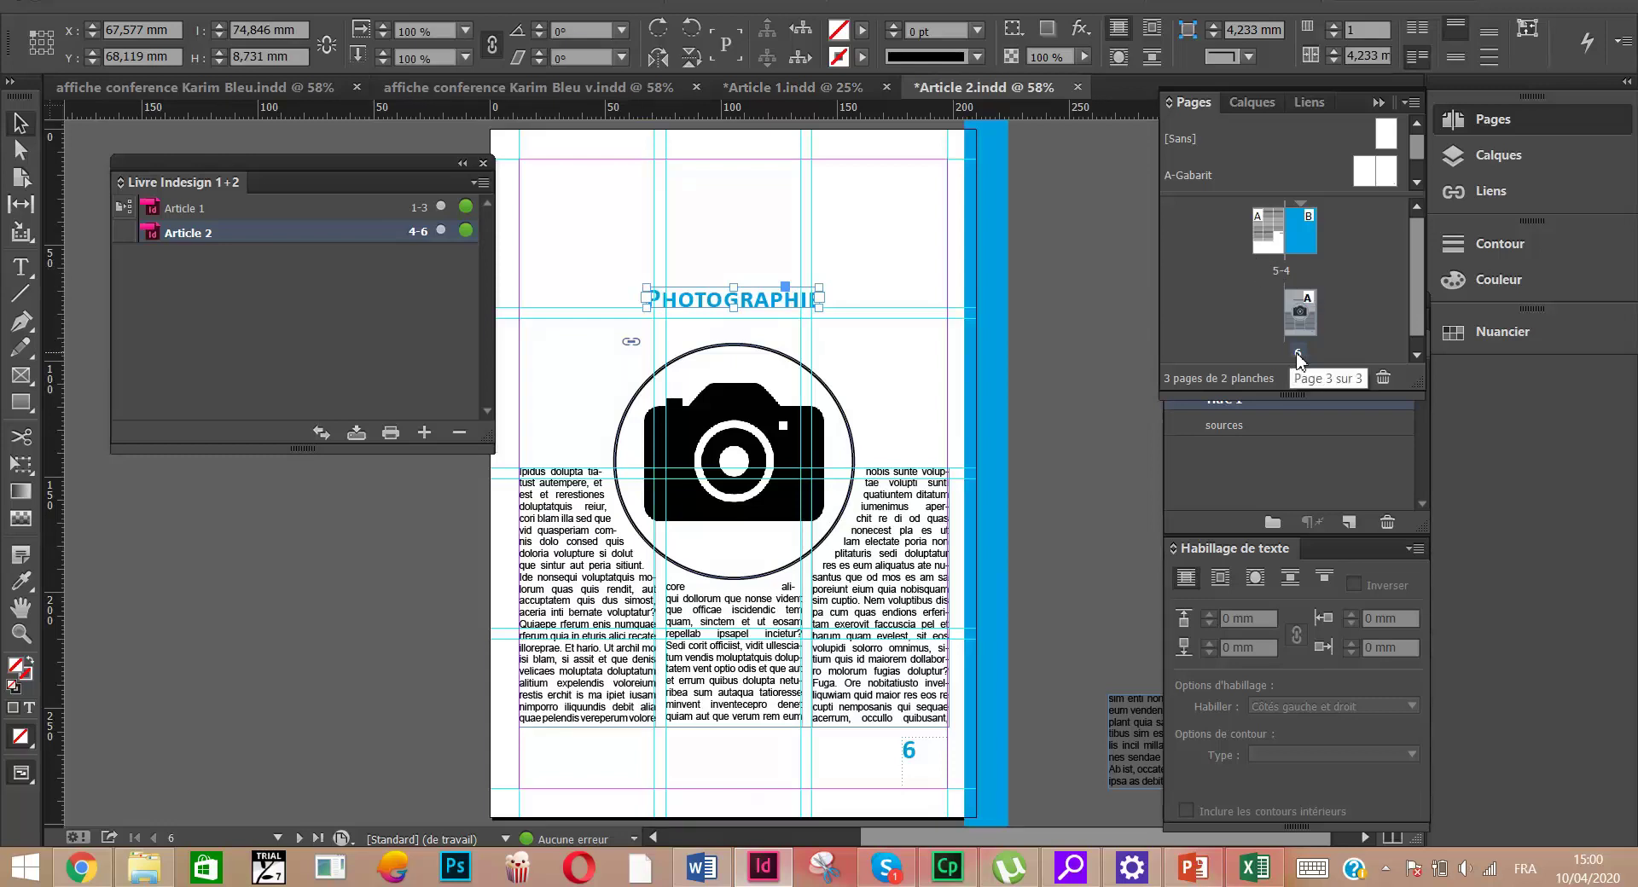
left_click(365, 207)
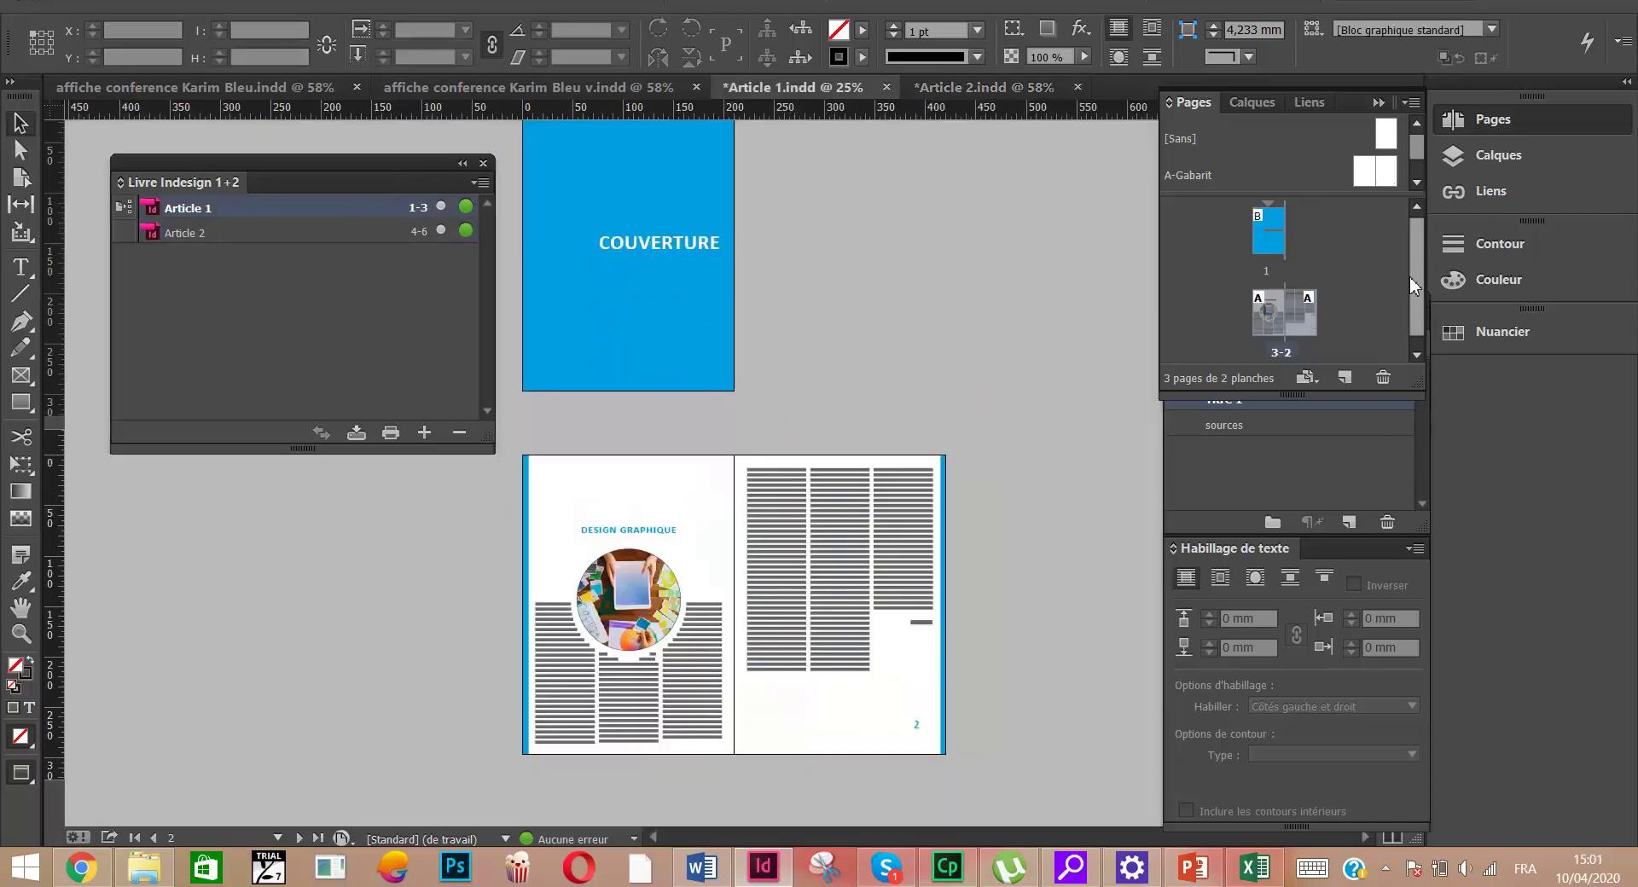
scroll(1416, 301, "down", 1)
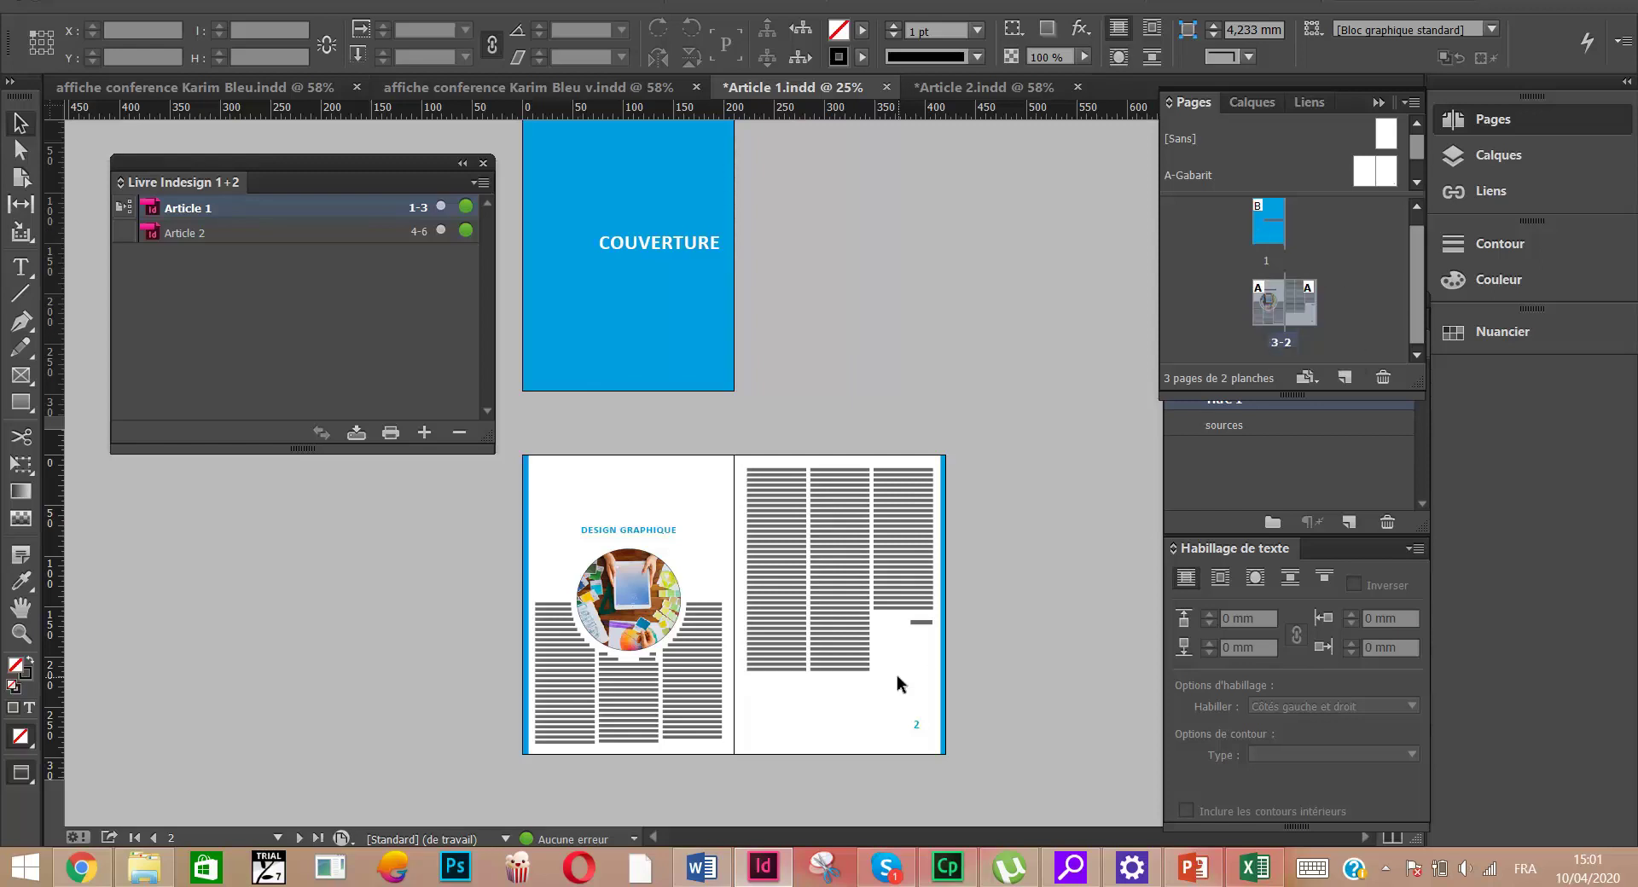
Export the whole book, with no single article selected, as a print PDF named Livre Indesign 1+2
left_click(369, 269)
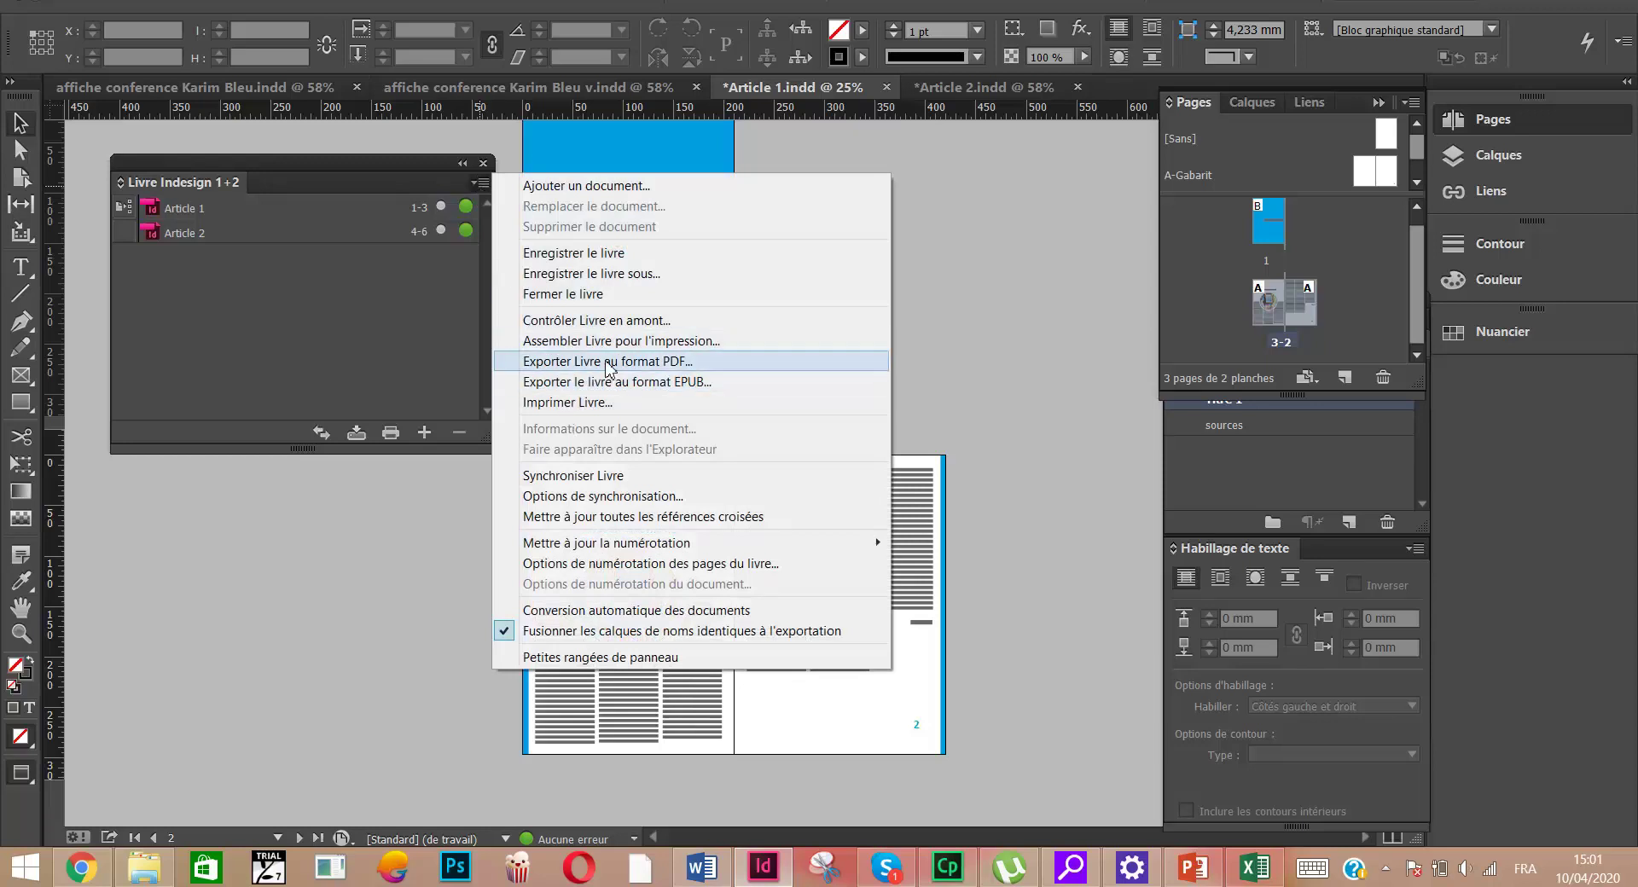
left_click(322, 209)
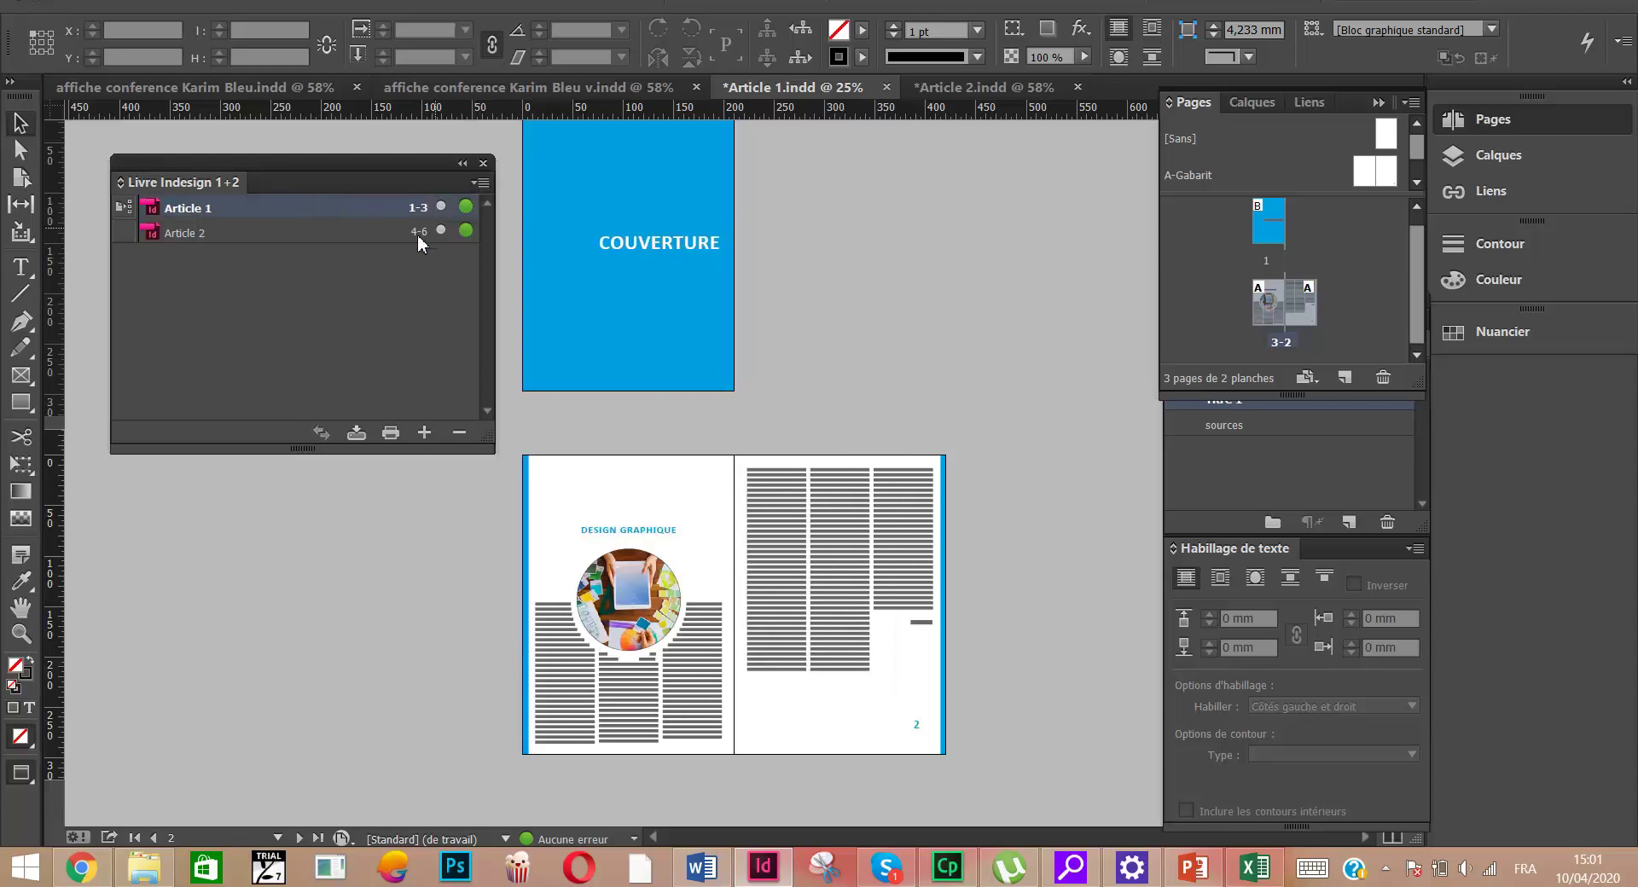
left_click(482, 185)
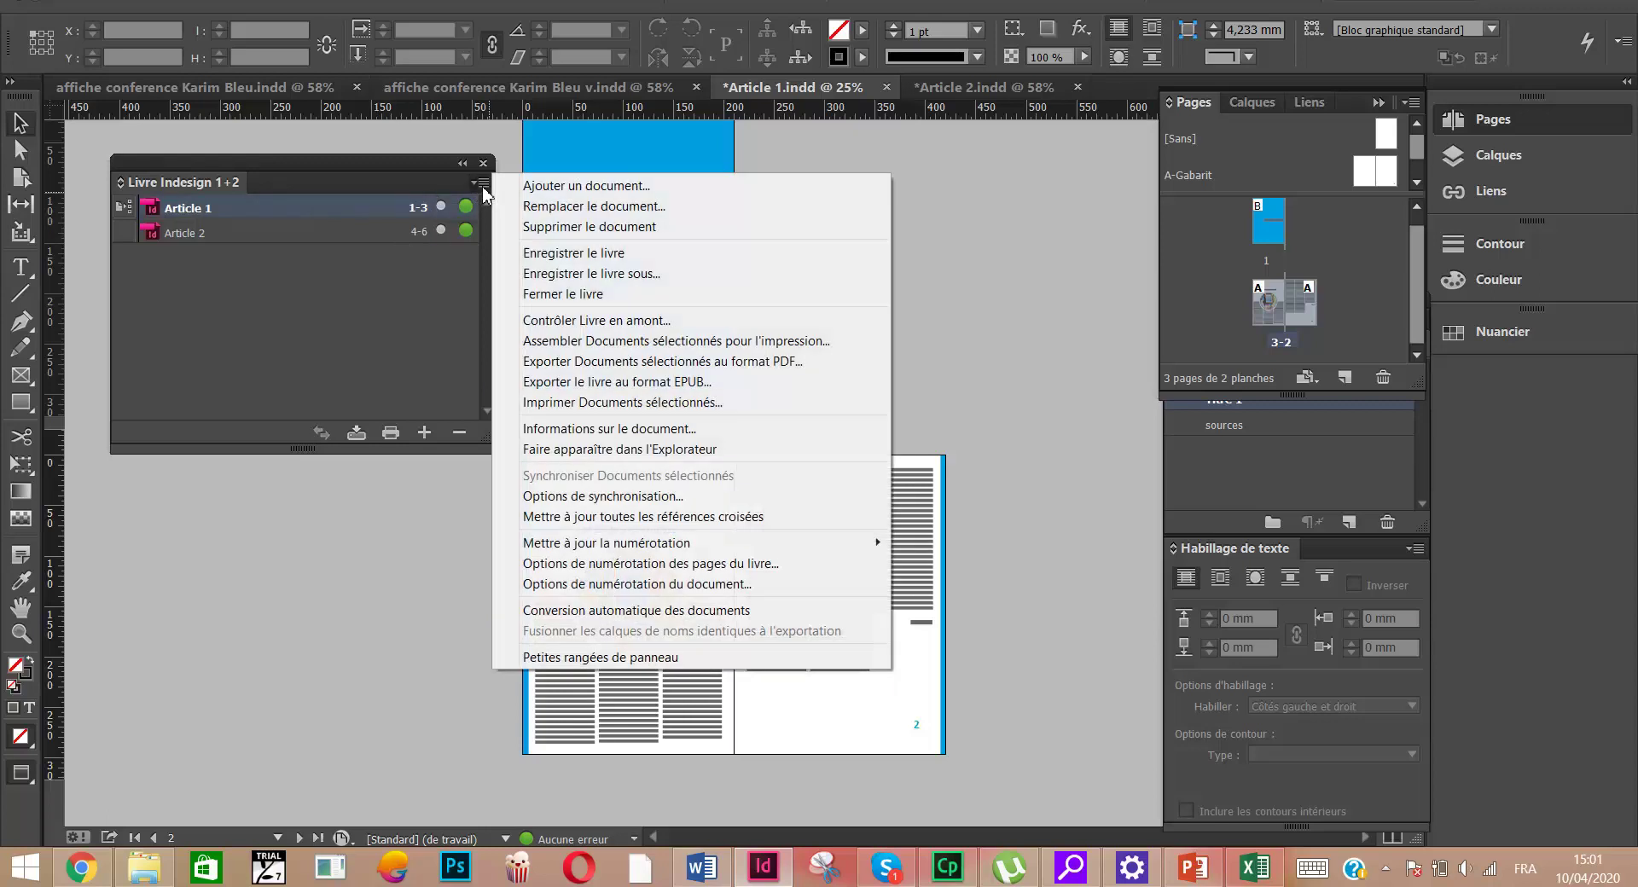
left_click(346, 307)
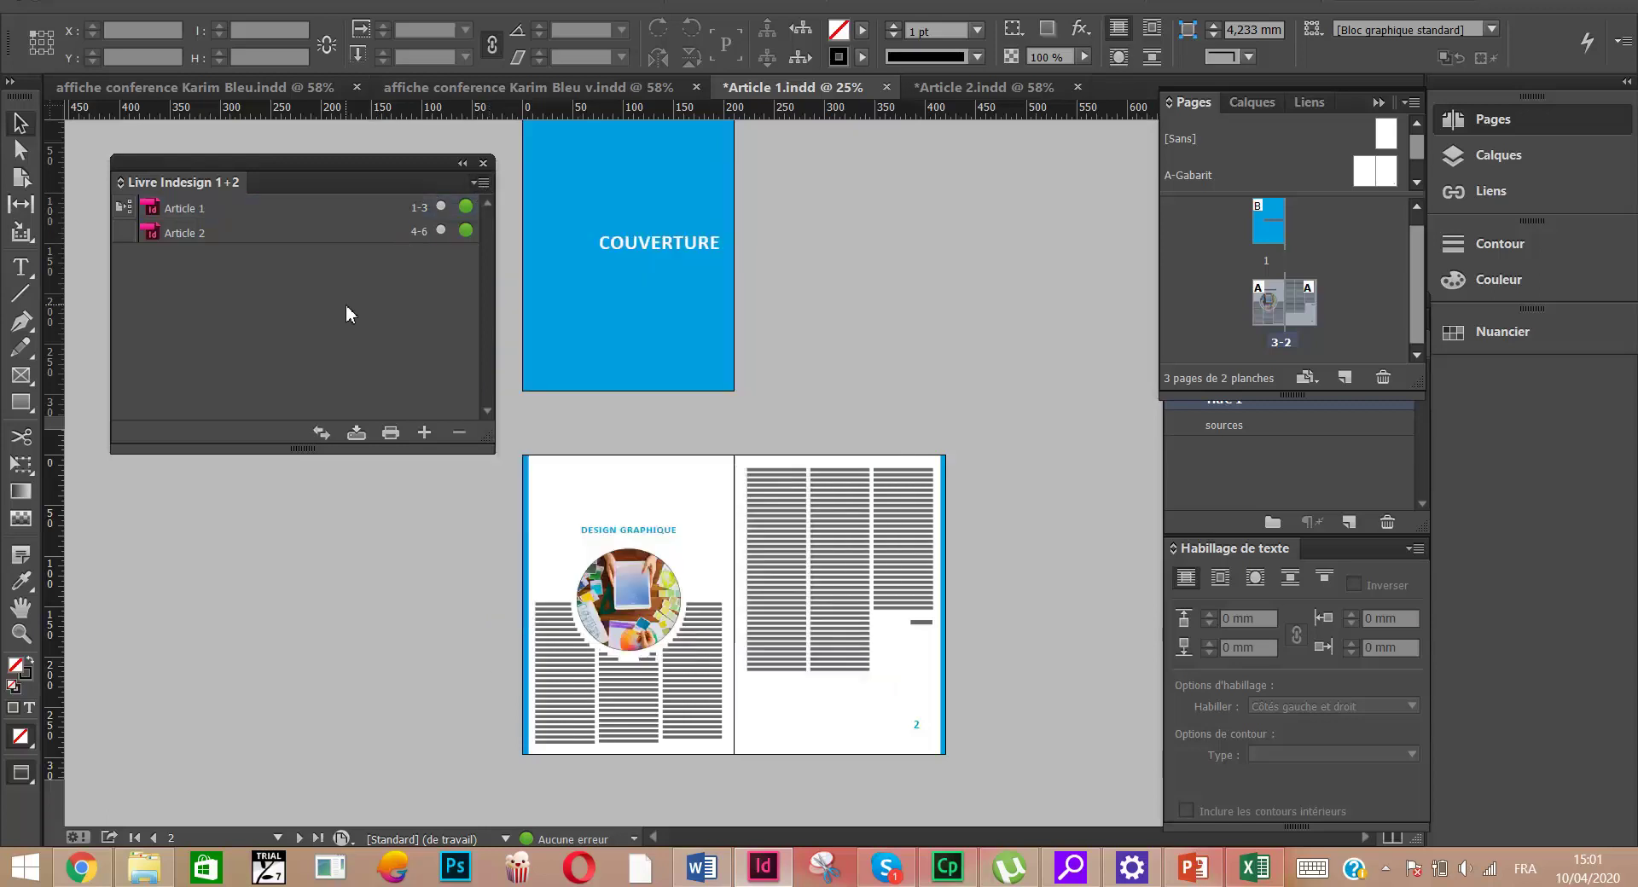
left_click(482, 185)
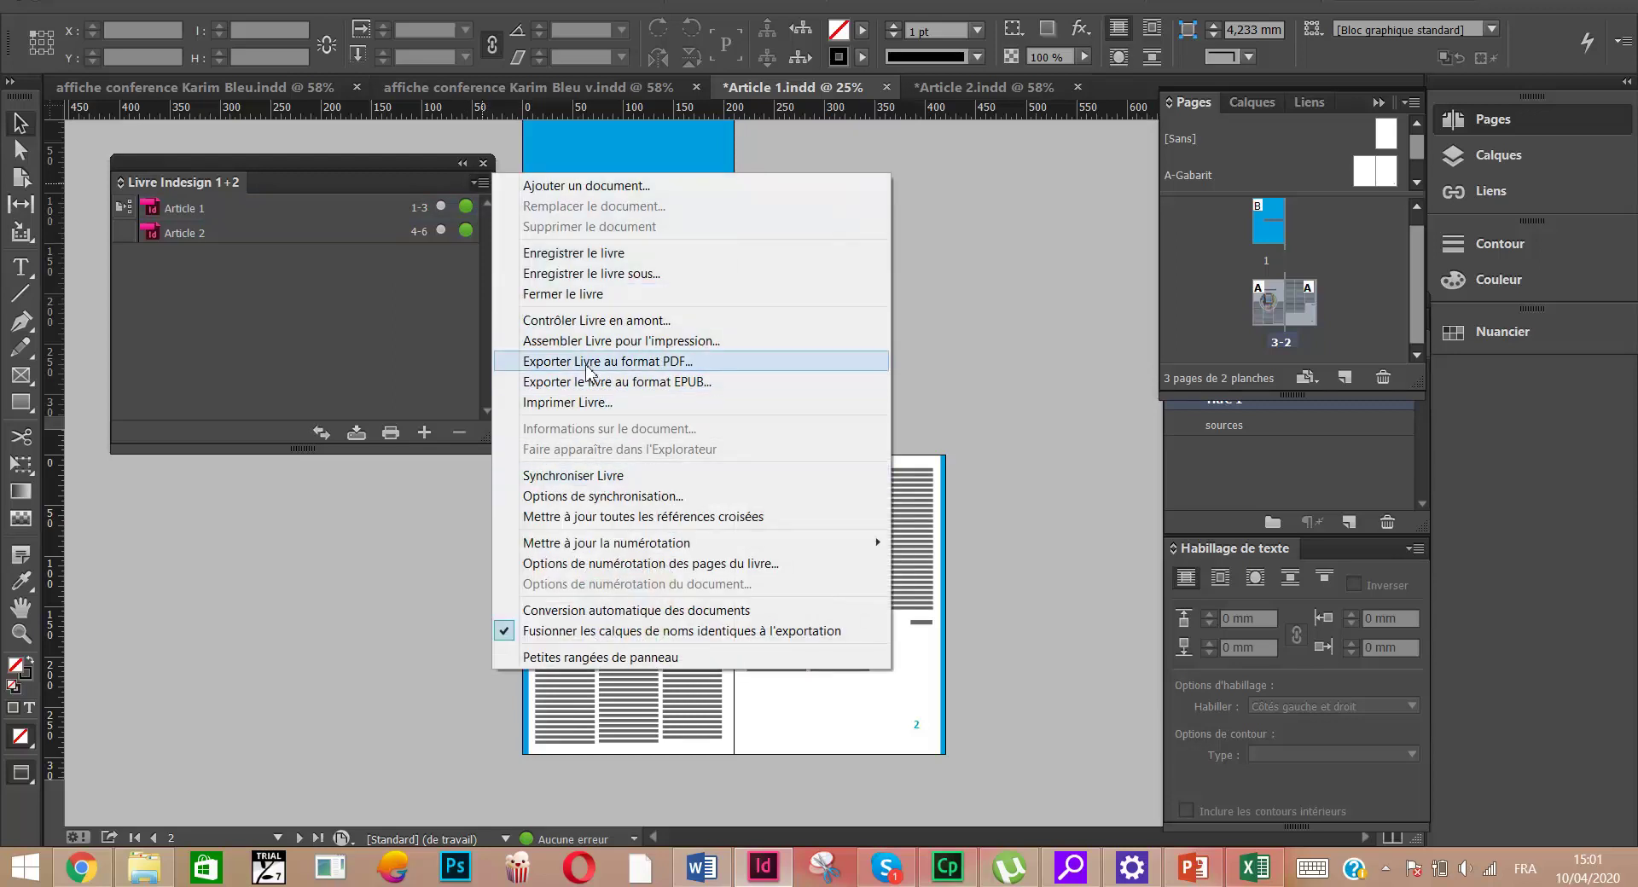
left_click(584, 362)
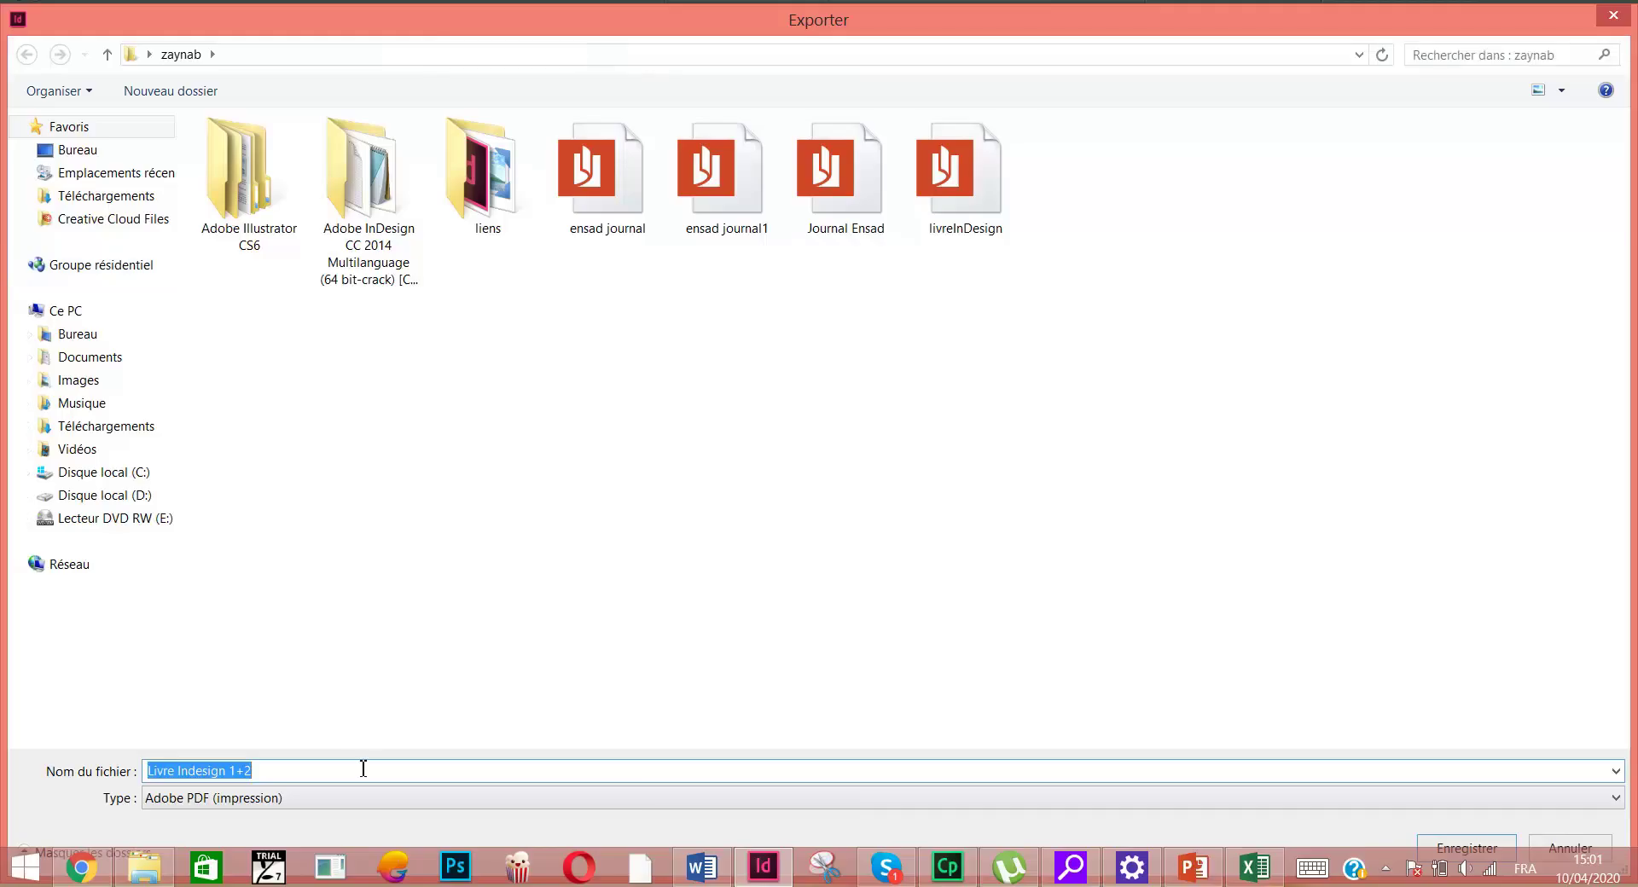
left_click(364, 771)
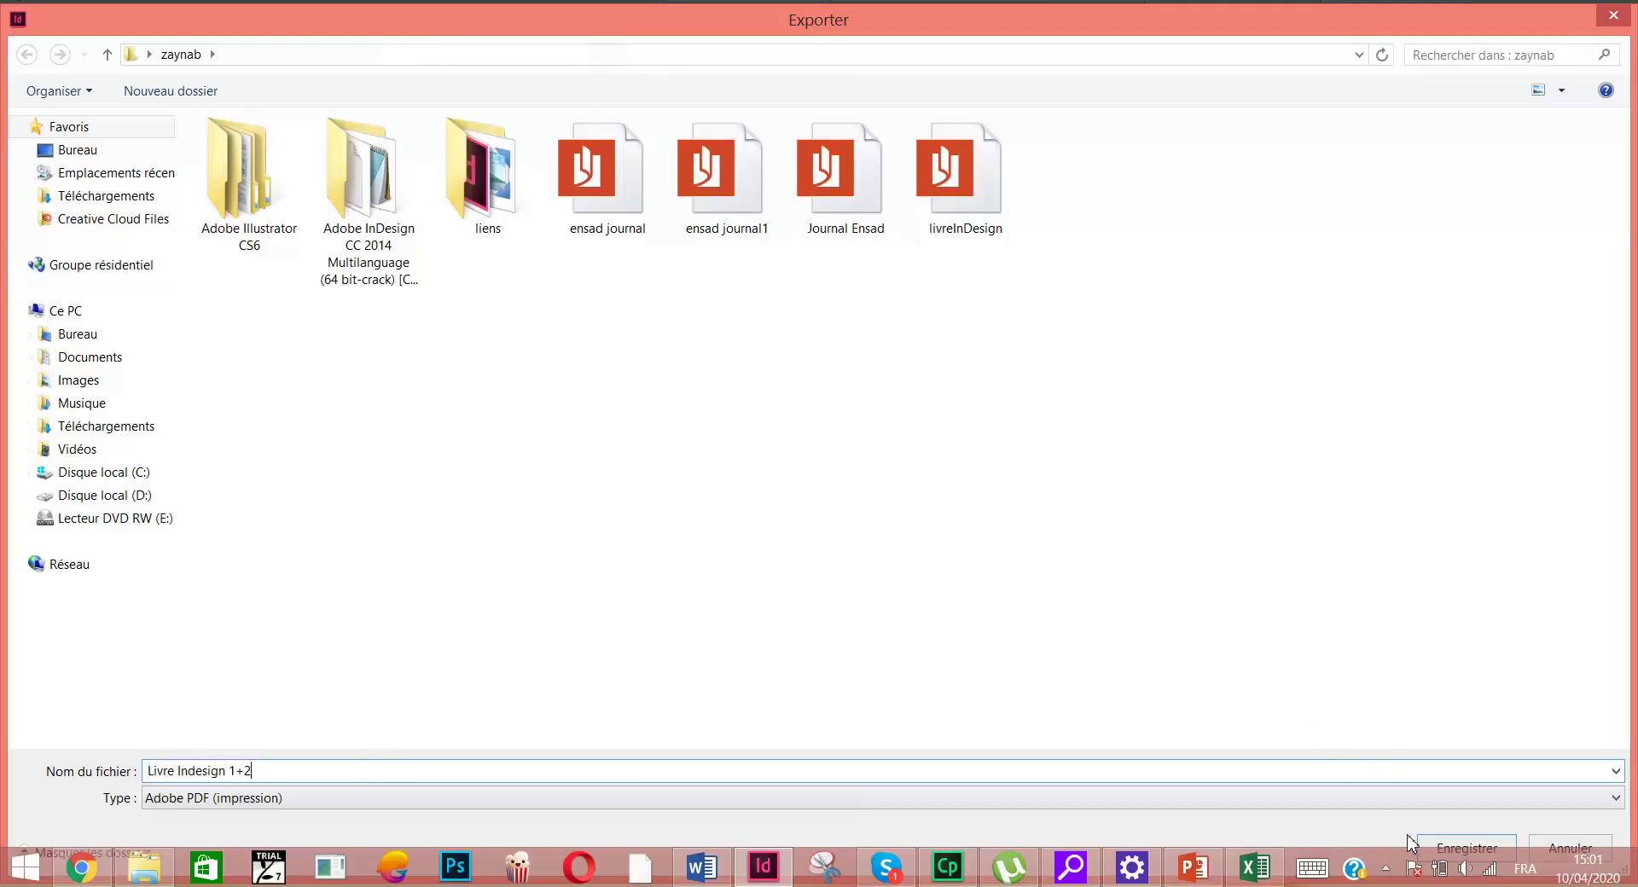
left_click(1461, 848)
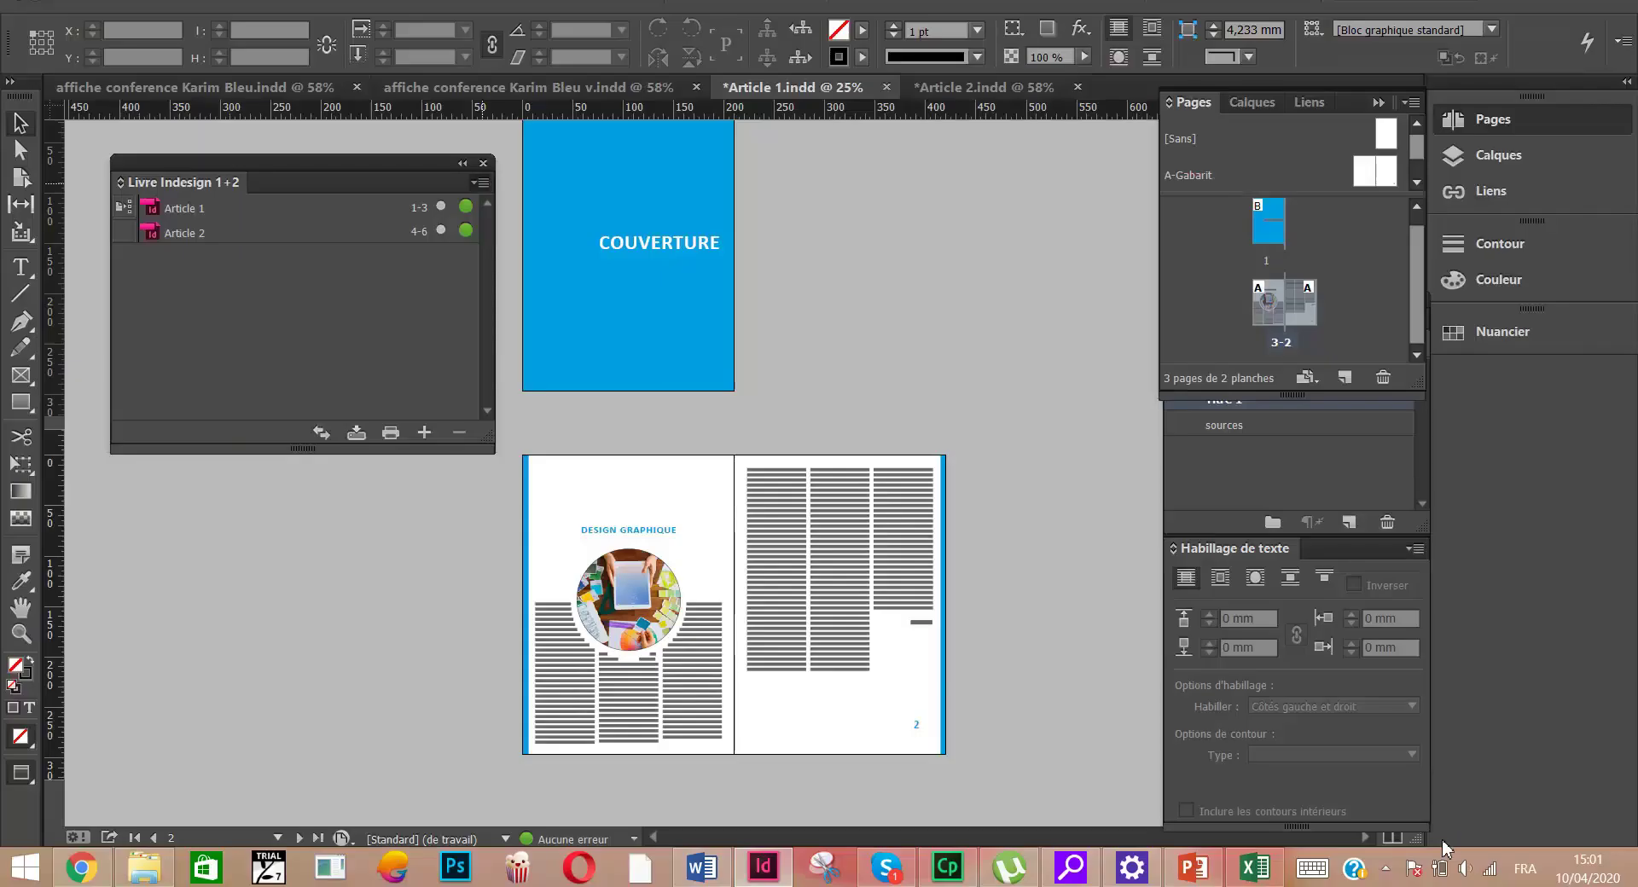
left_click(1094, 823)
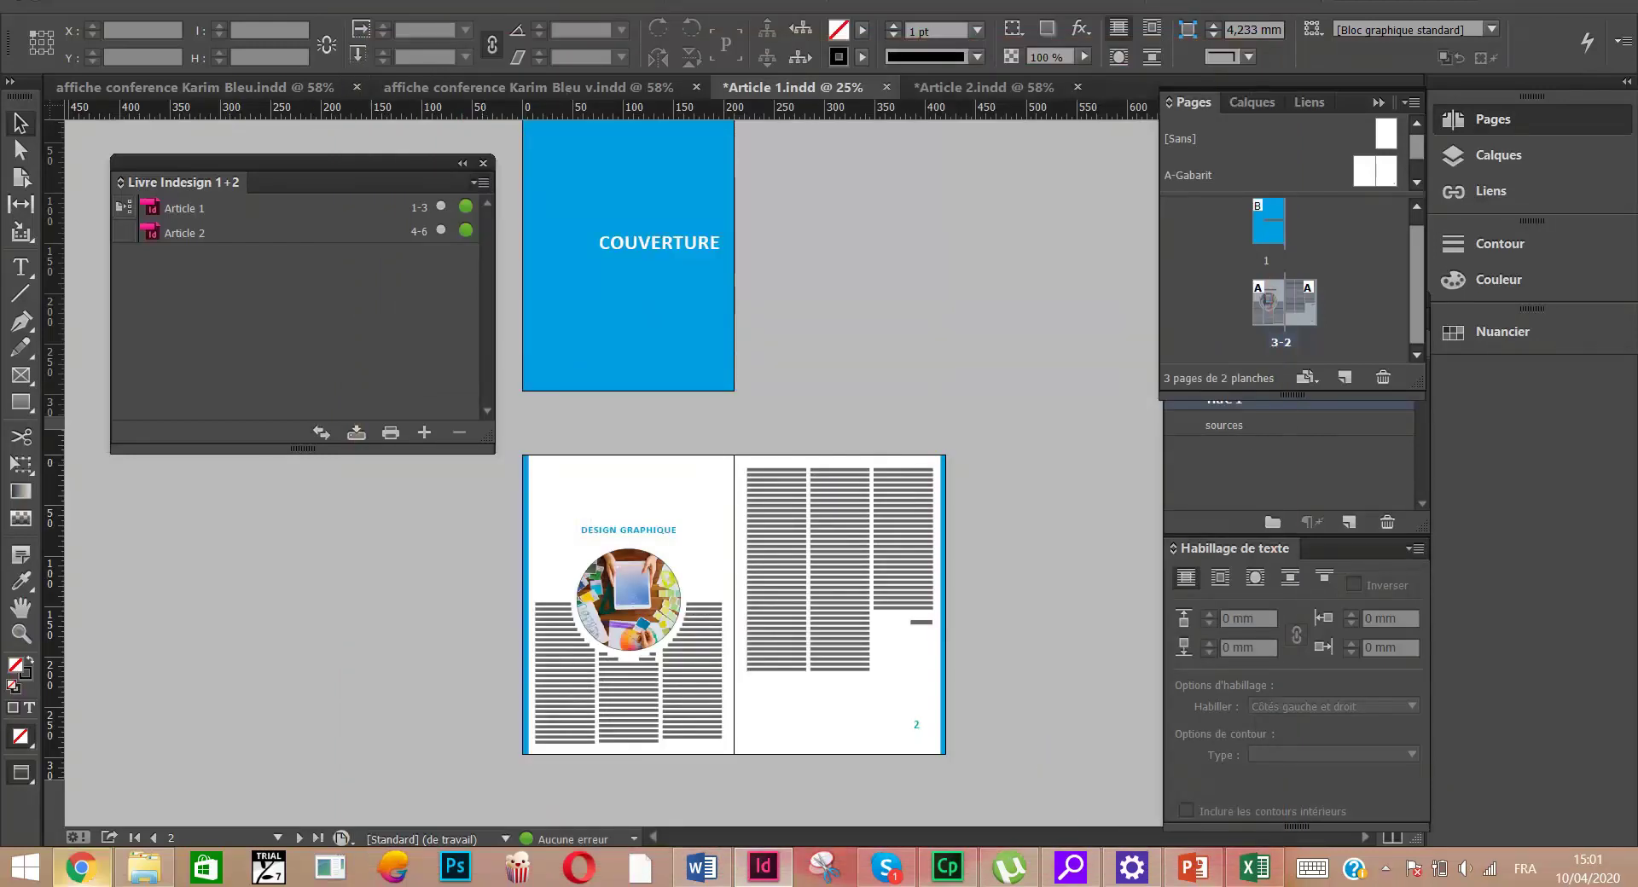
Switch to File Explorer and open the exported Livre Indesign 1+2 PDF from its folder on the Desktop
left_click(145, 871)
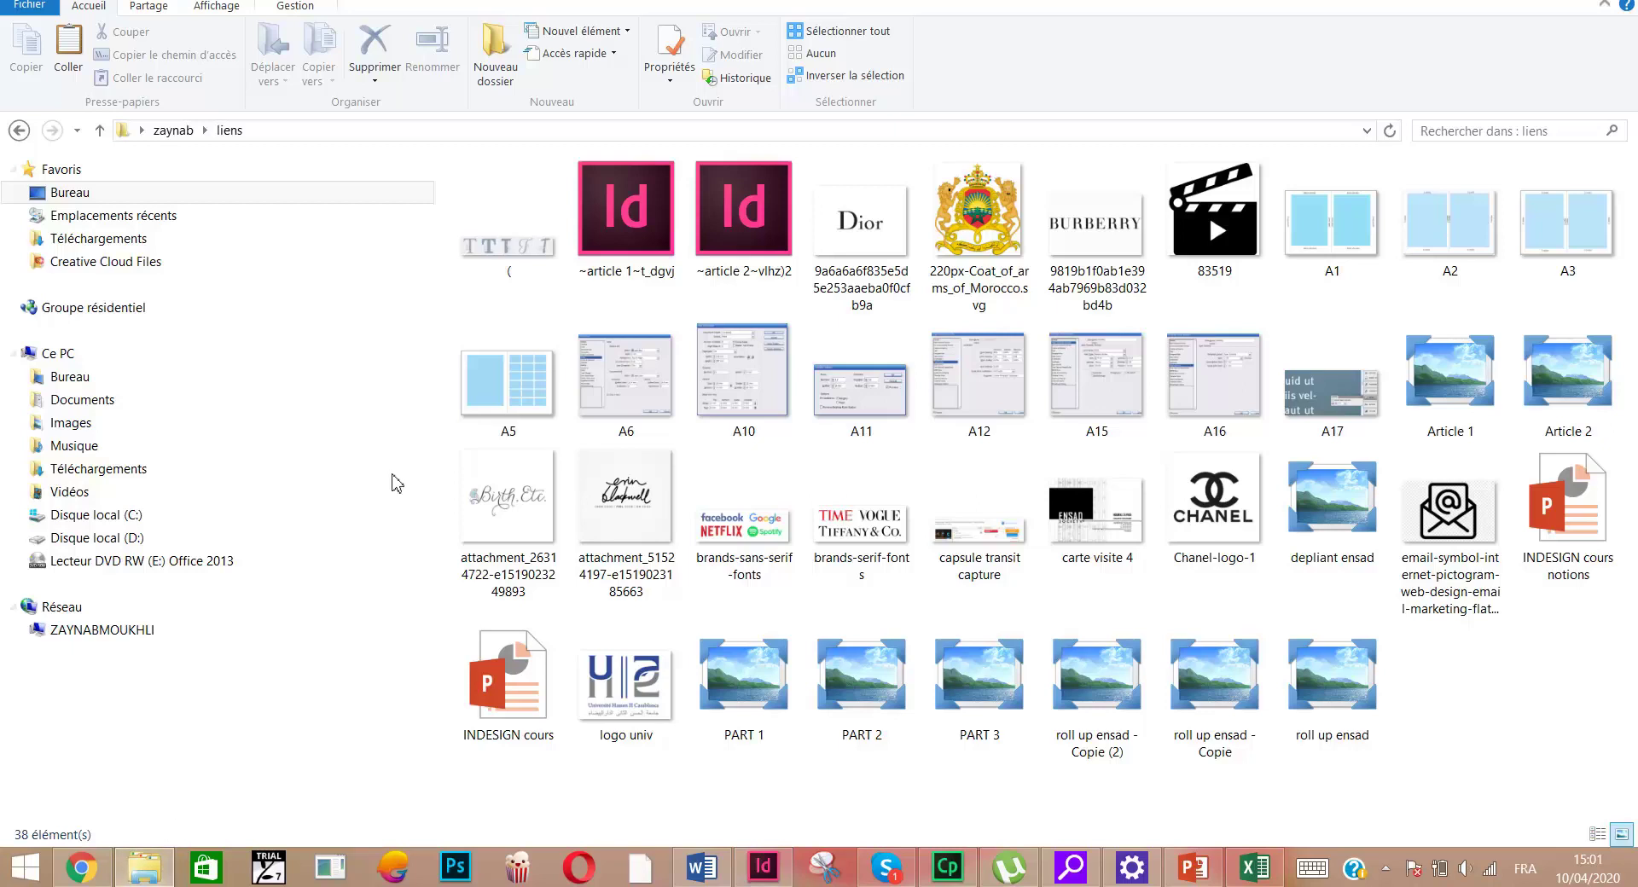
left_click(181, 195)
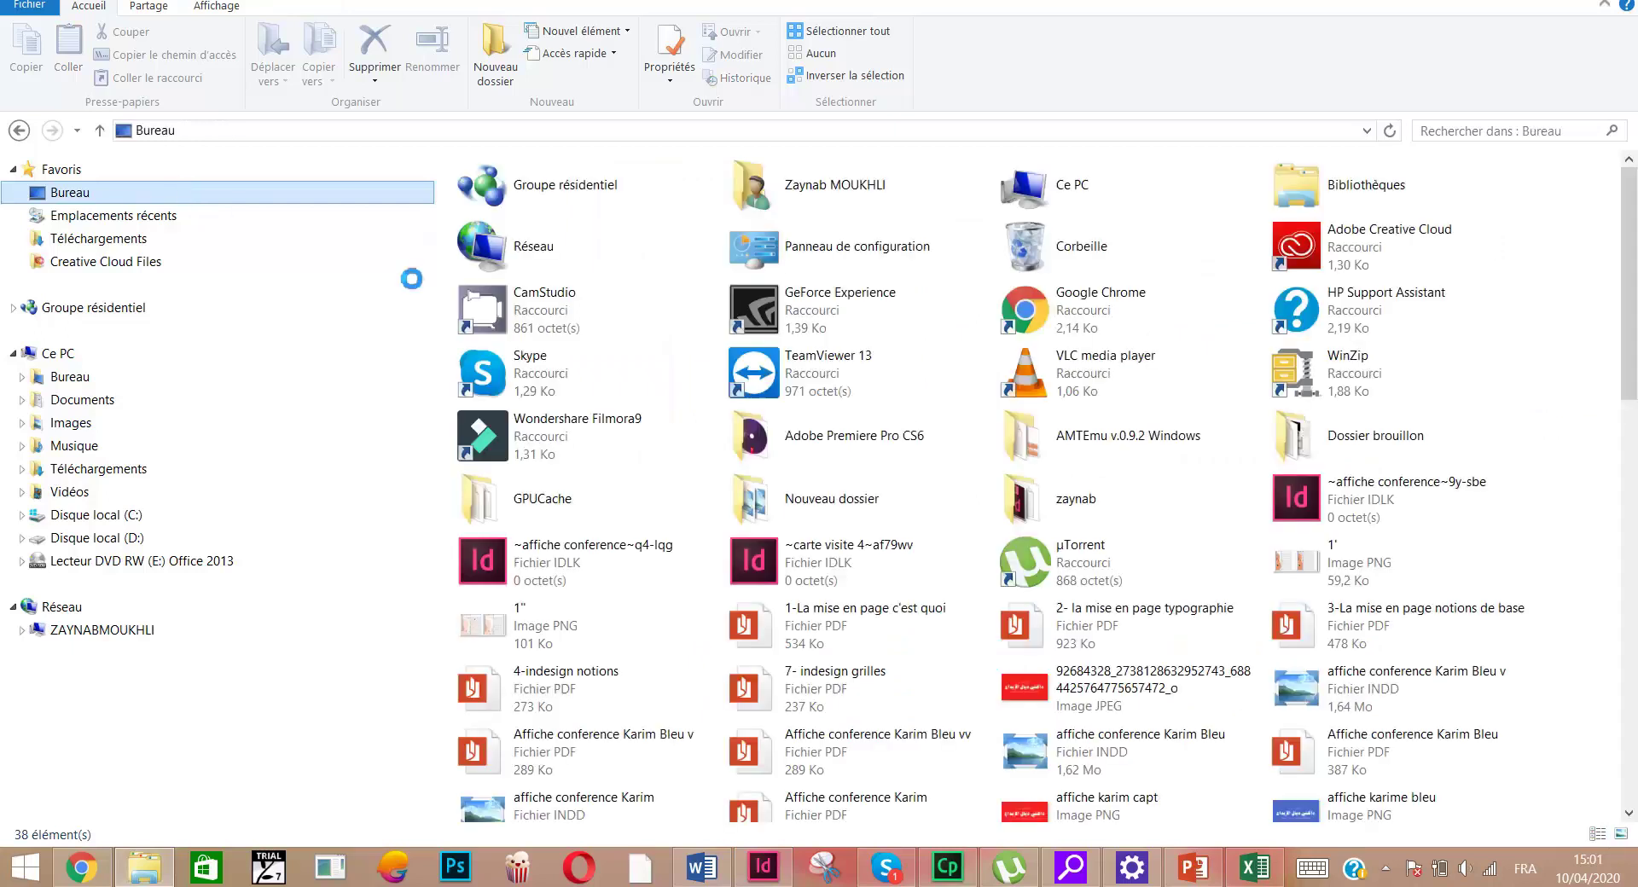
double_click(1101, 515)
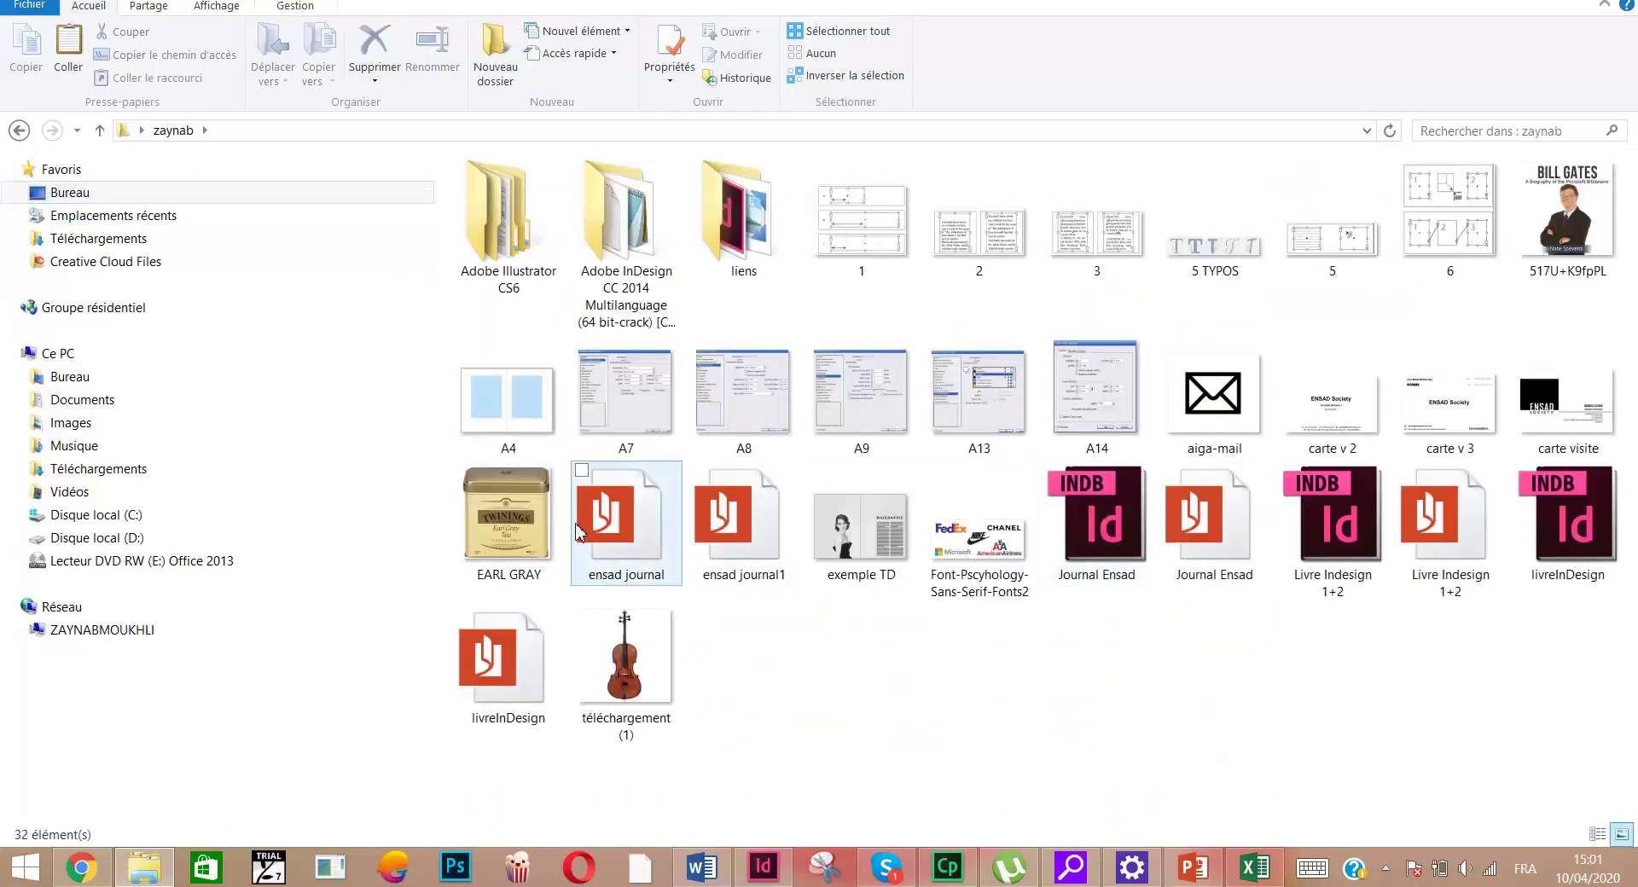
left_click(1456, 551)
double_click(1454, 546)
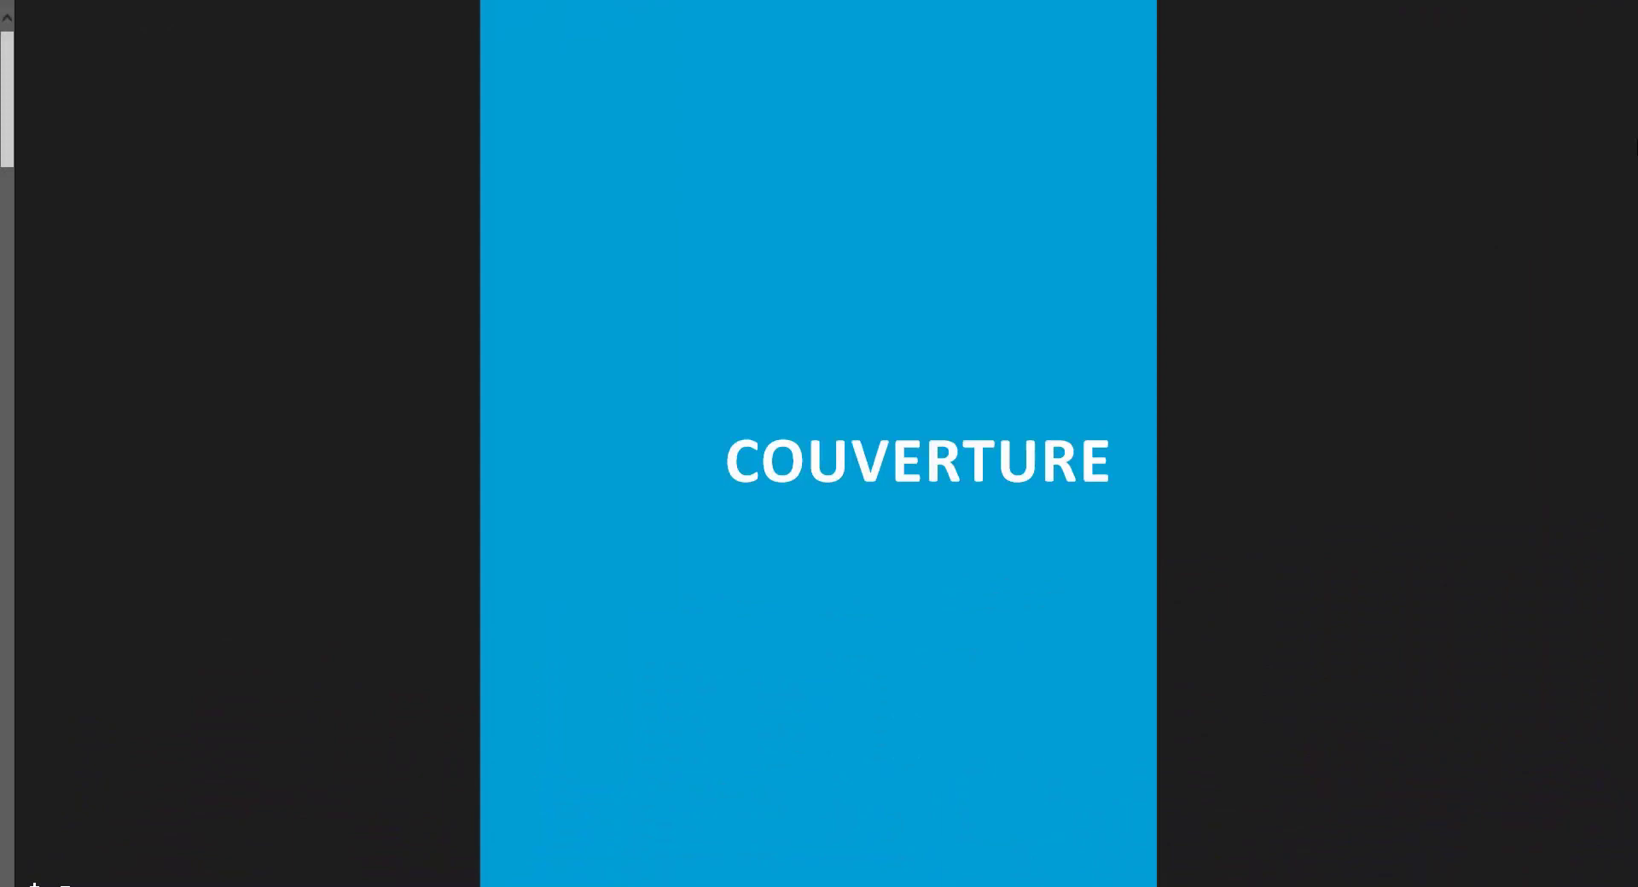
Examine the exported PDF from cover to page 6 and back, checking titles, source lines and page numbers, and close it
scroll(818, 444, "down", 10)
scroll(818, 444, "down", 10)
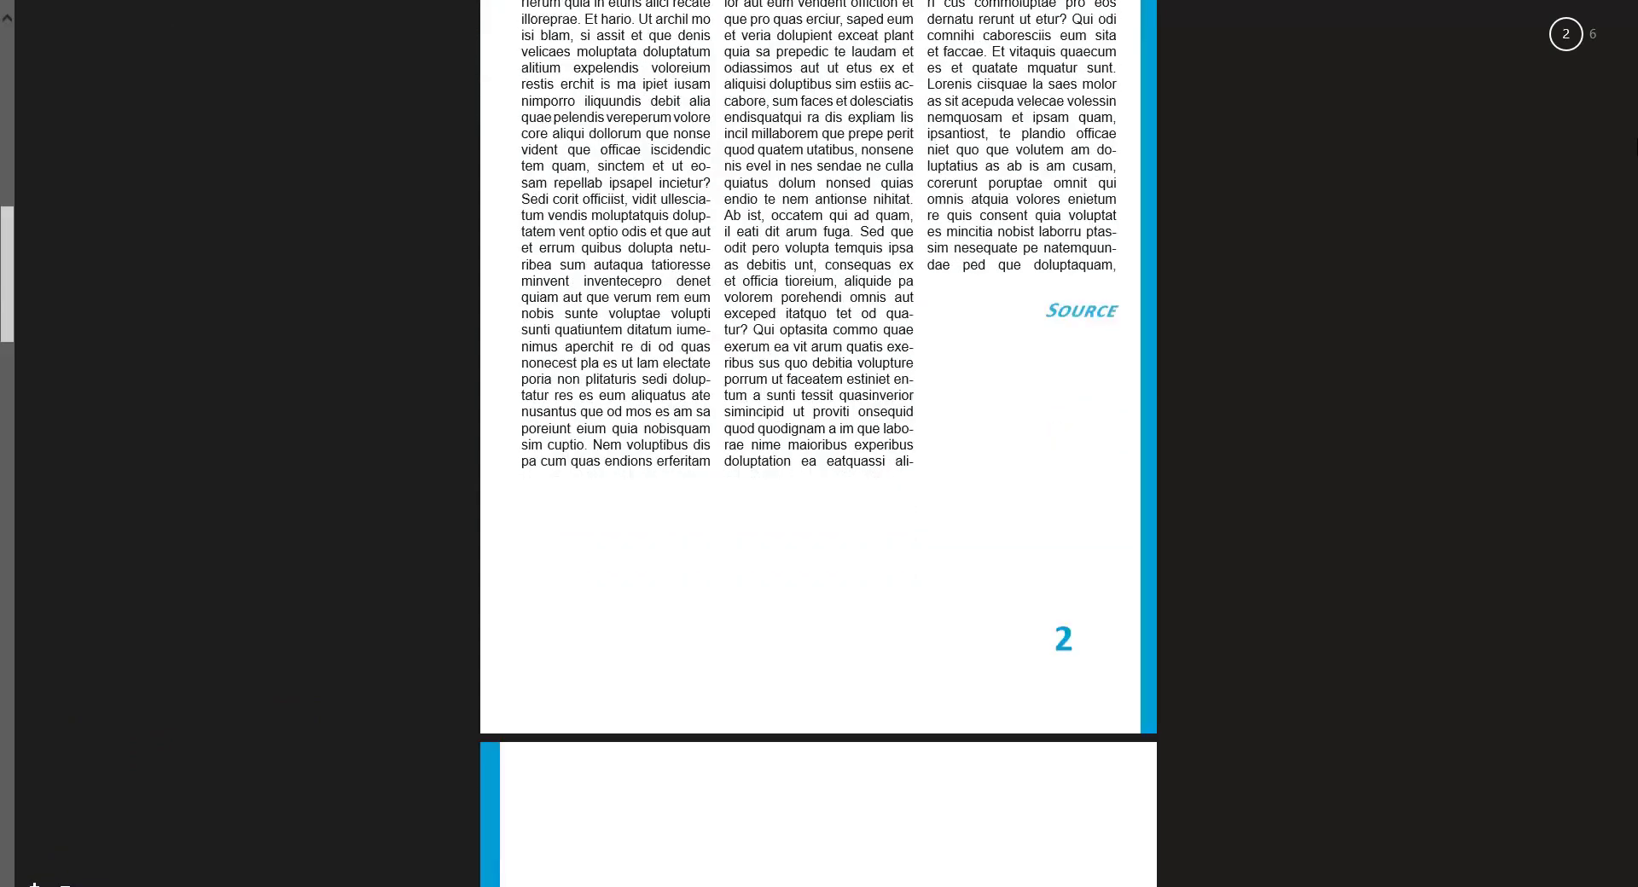
scroll(819, 444, "down", 10)
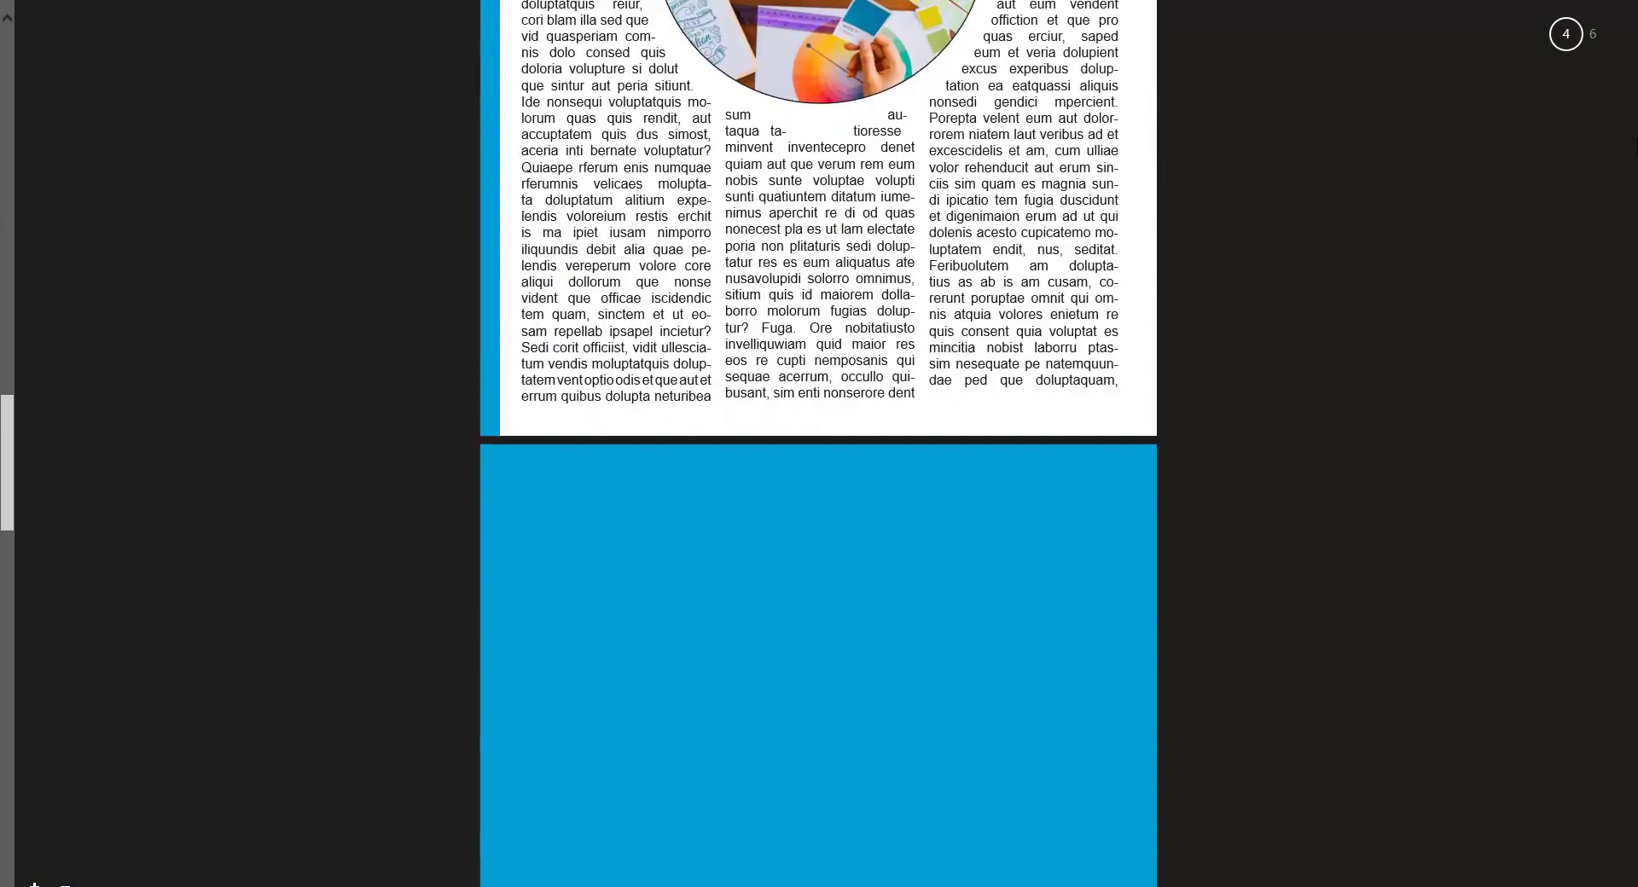
scroll(818, 443, "down", 10)
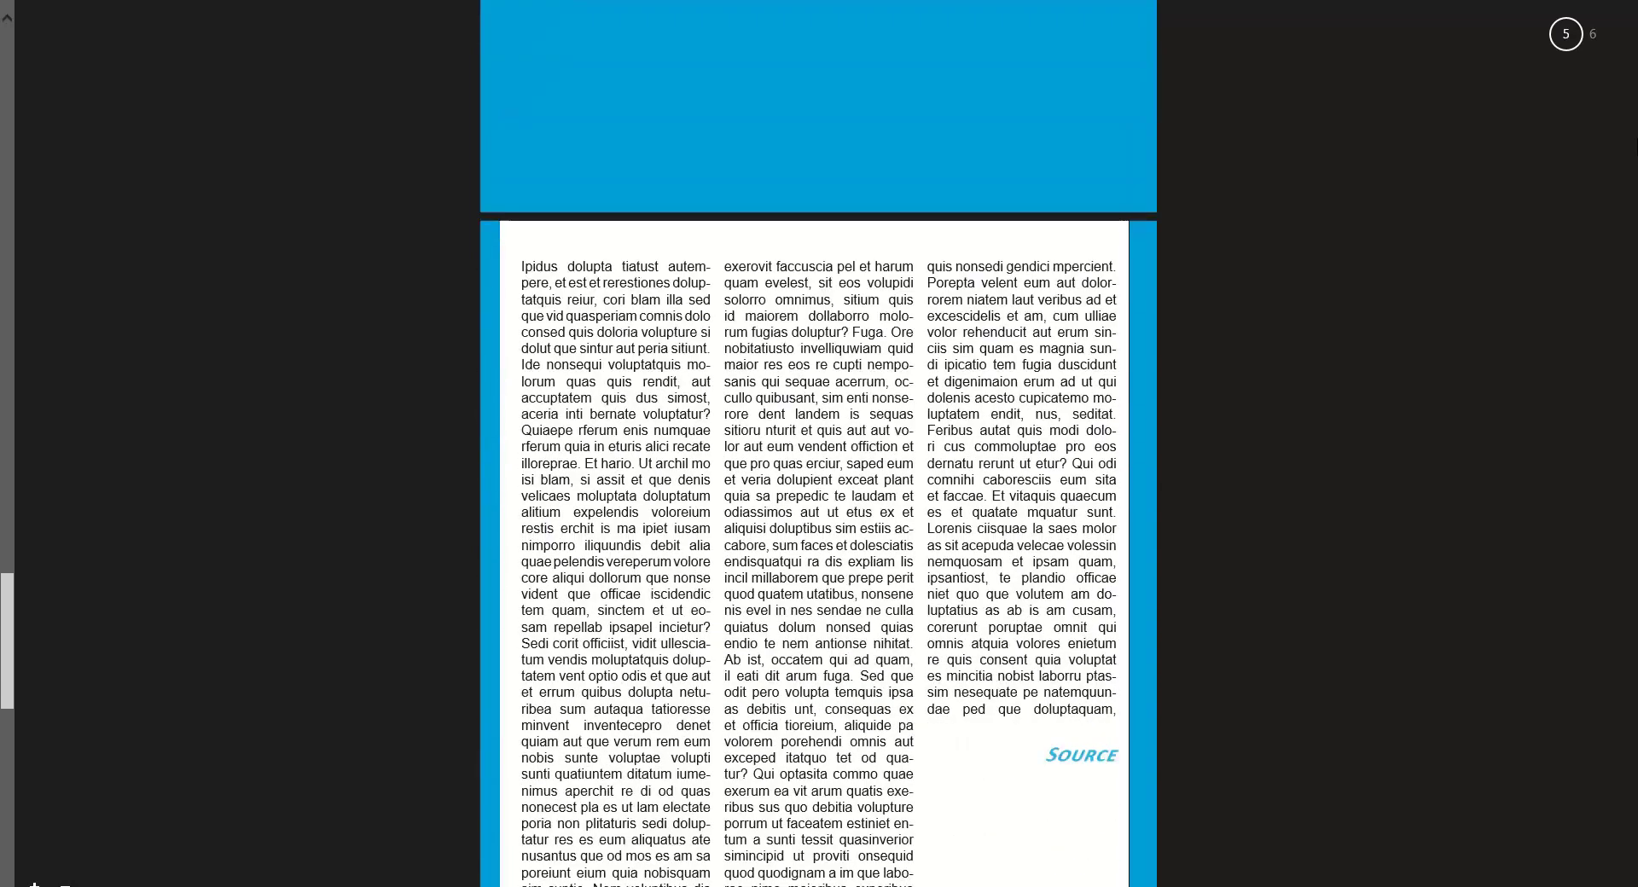
scroll(818, 444, "down", 3)
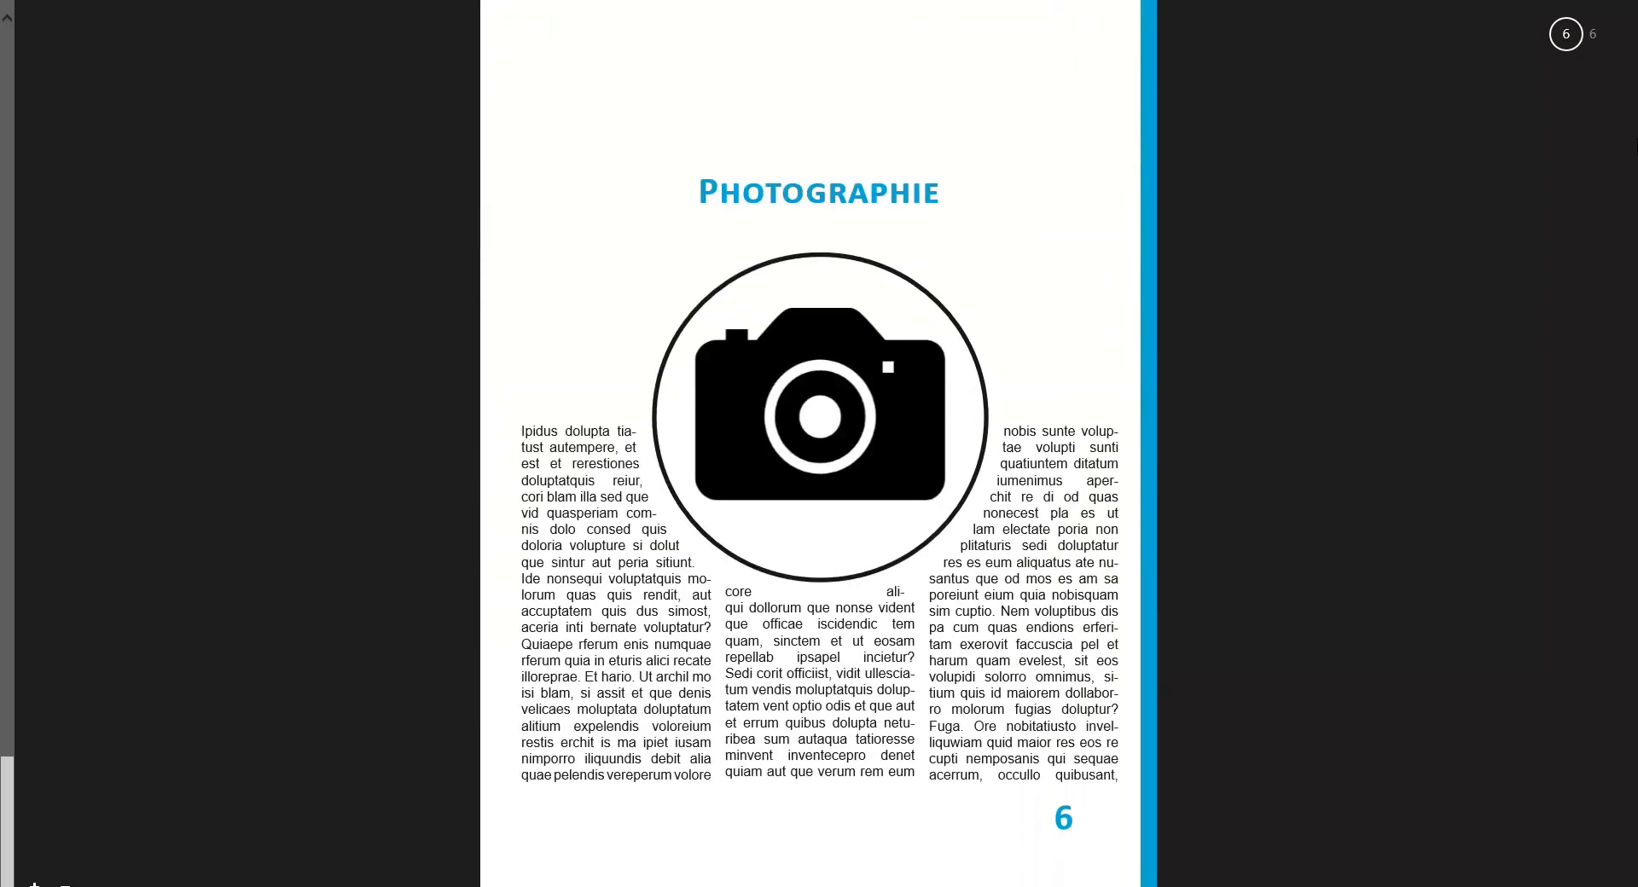
scroll(818, 444, "up", 15)
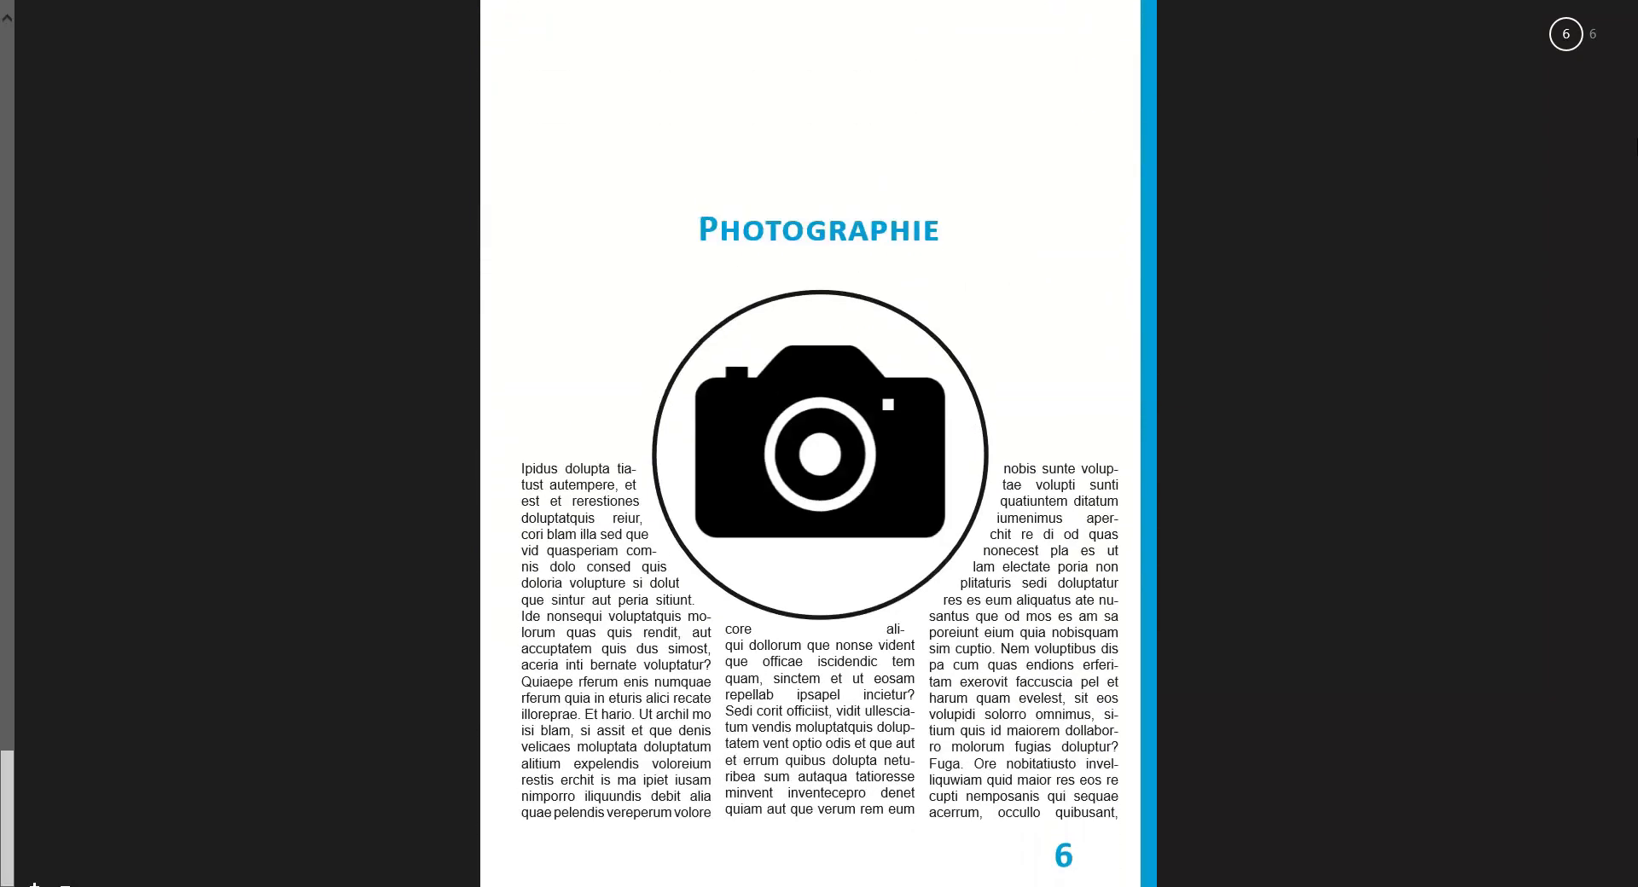
scroll(818, 444, "up", 20)
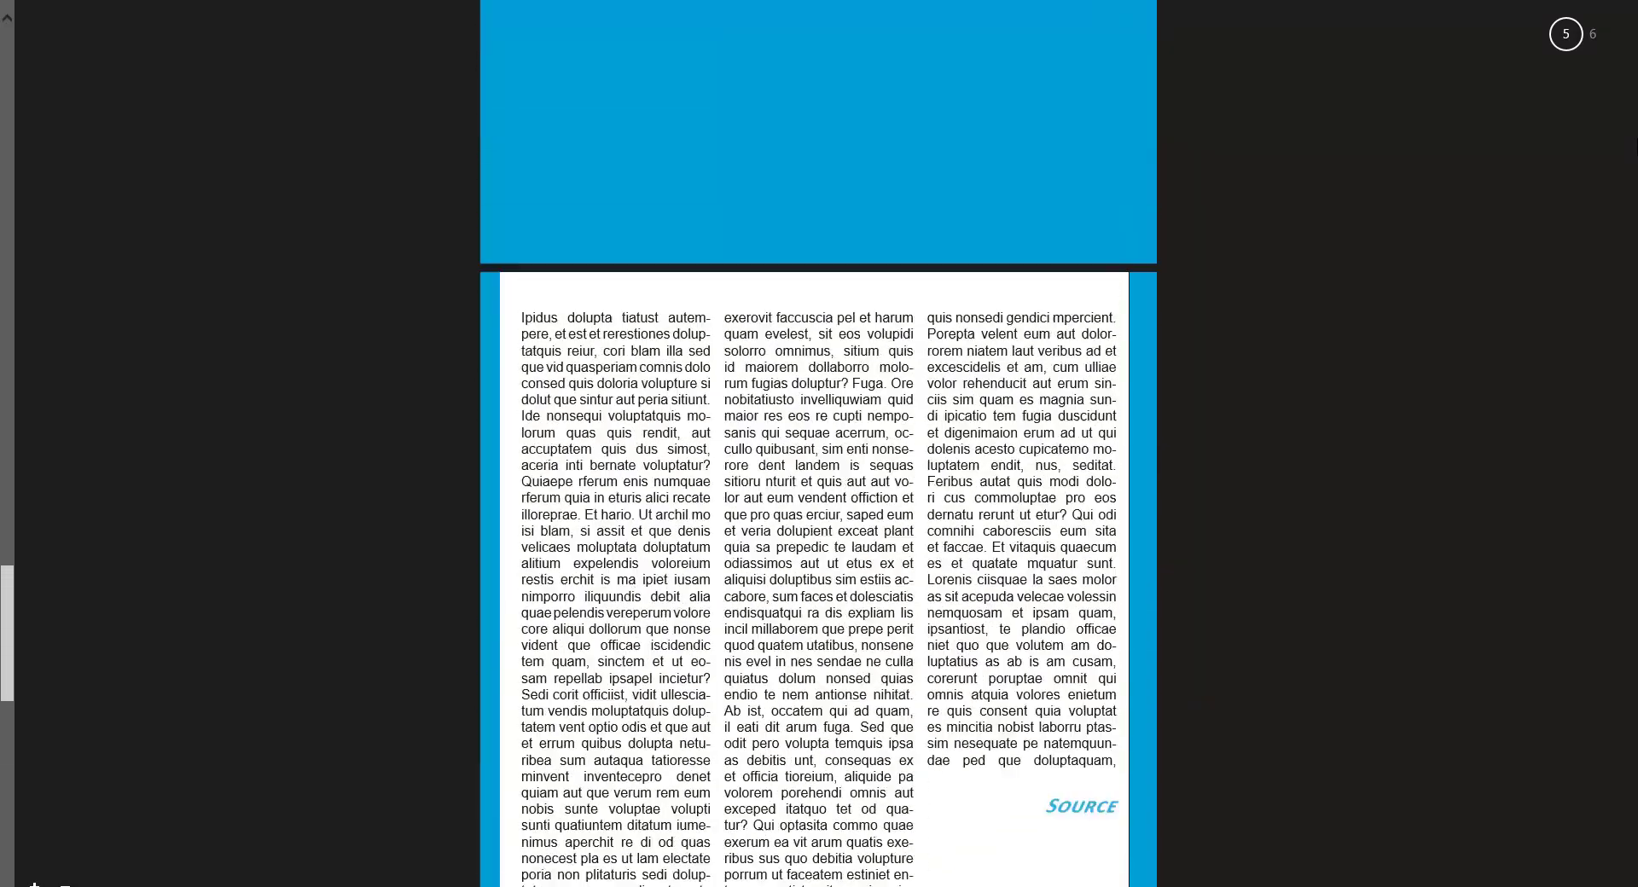
scroll(819, 443, "up", 14)
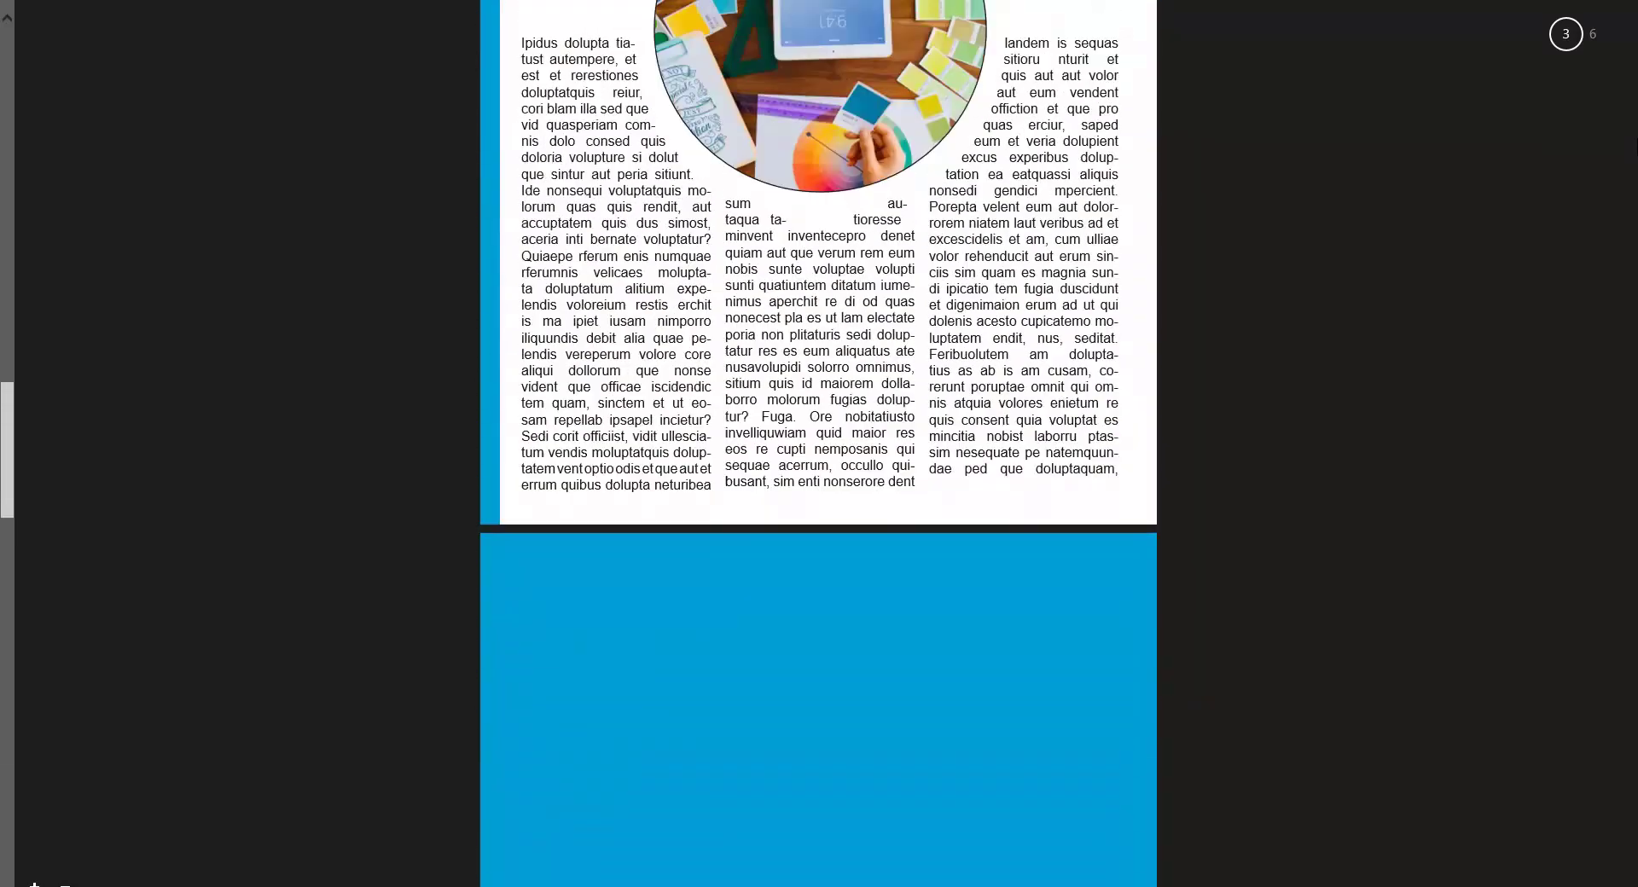
scroll(818, 444, "up", 15)
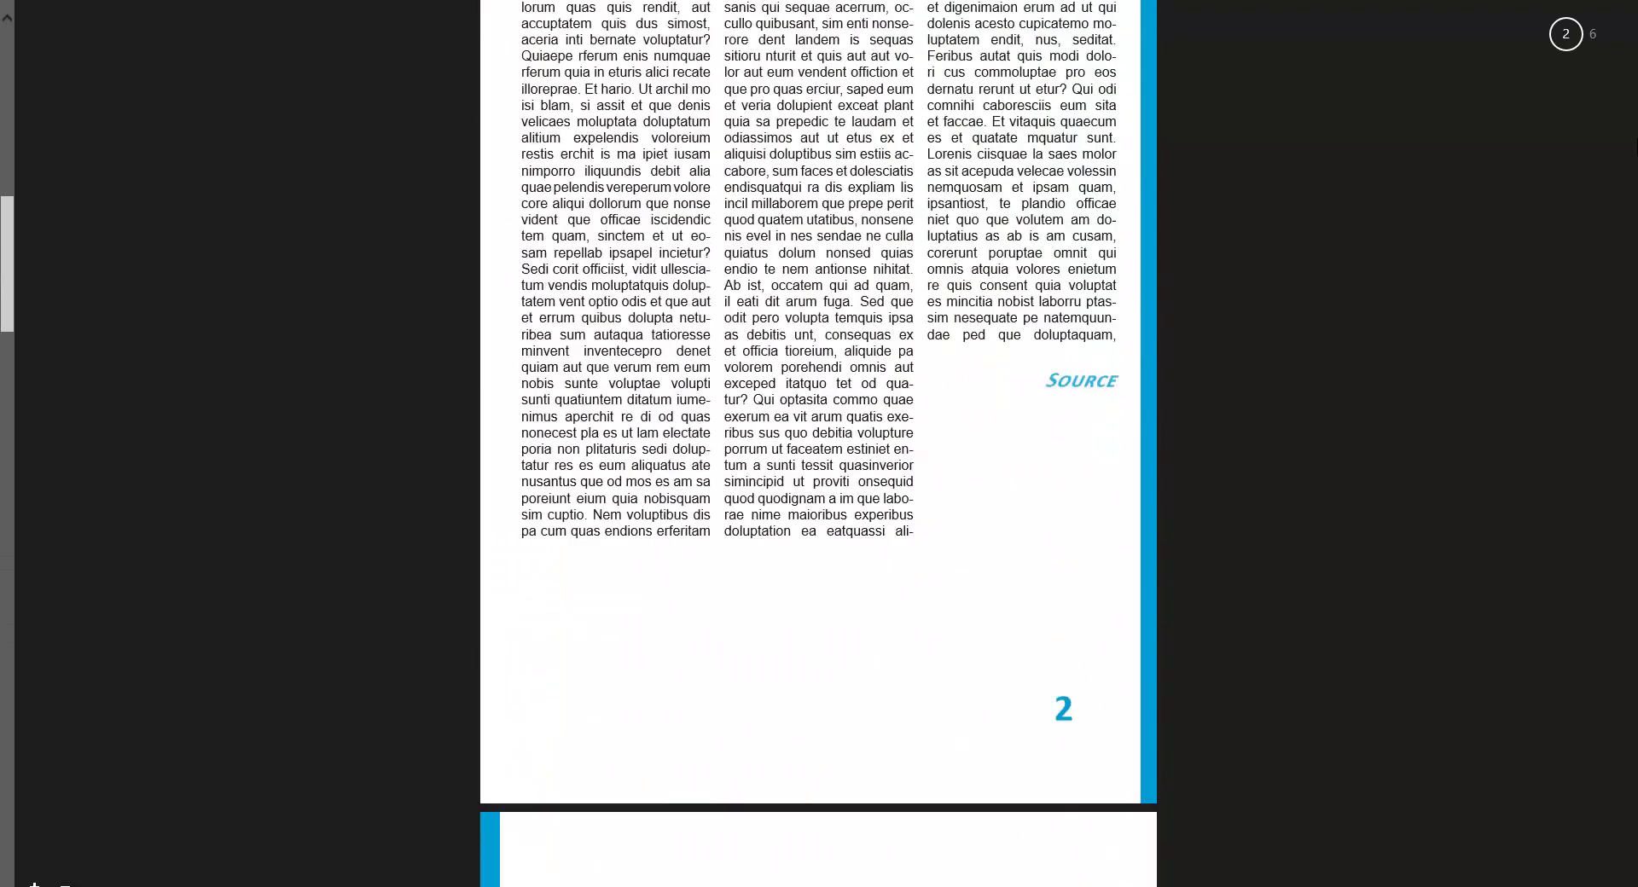
scroll(818, 444, "up", 3)
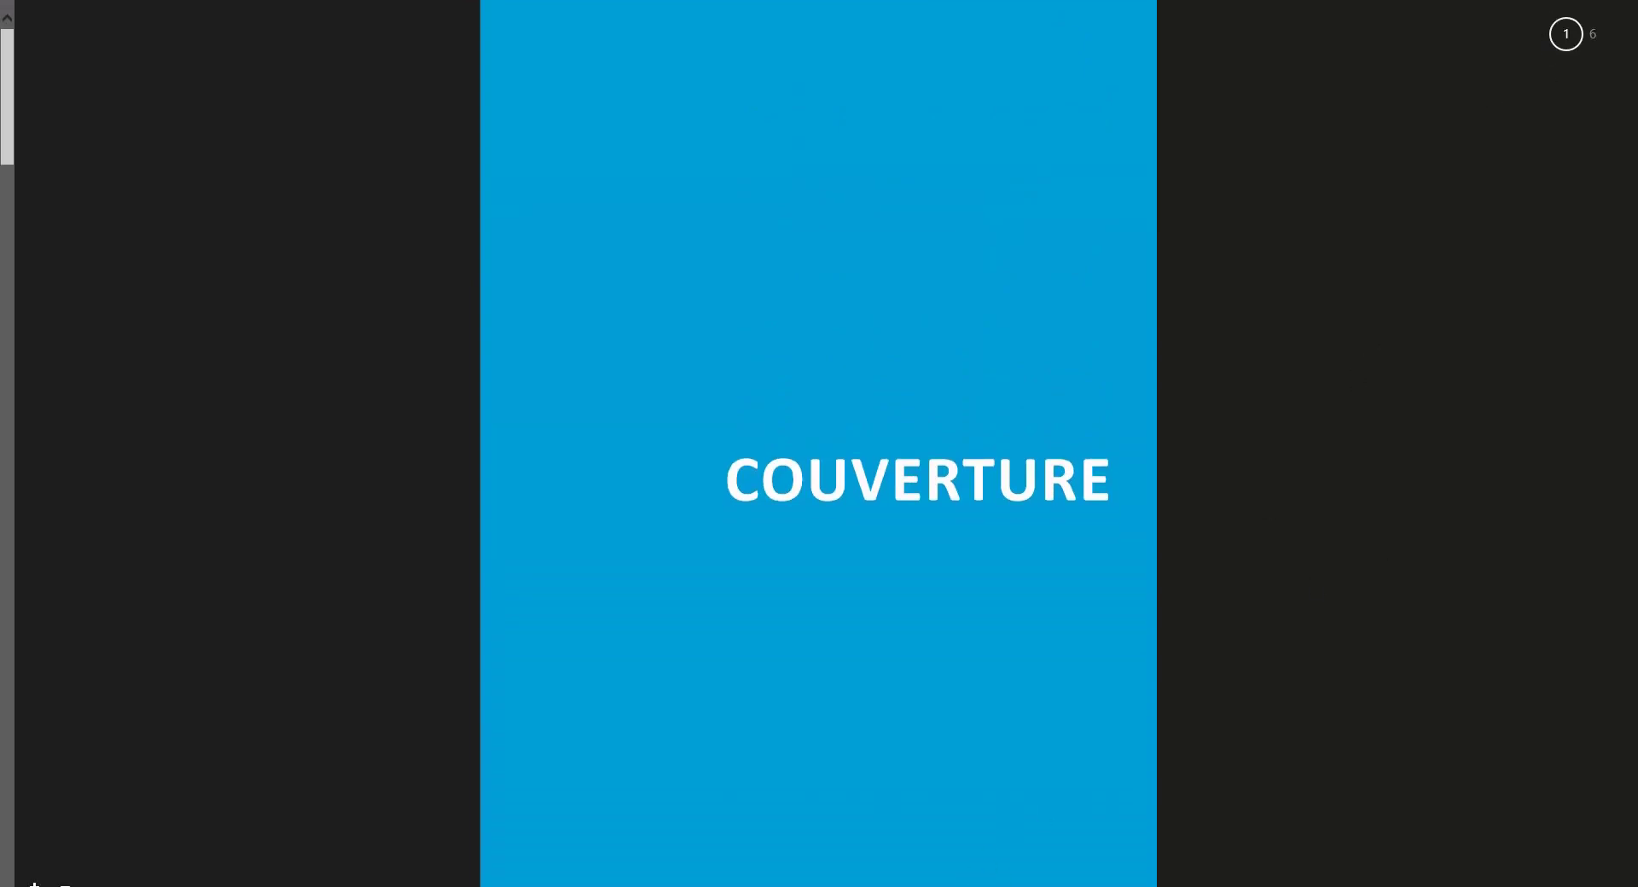
left_click(1623, 13)
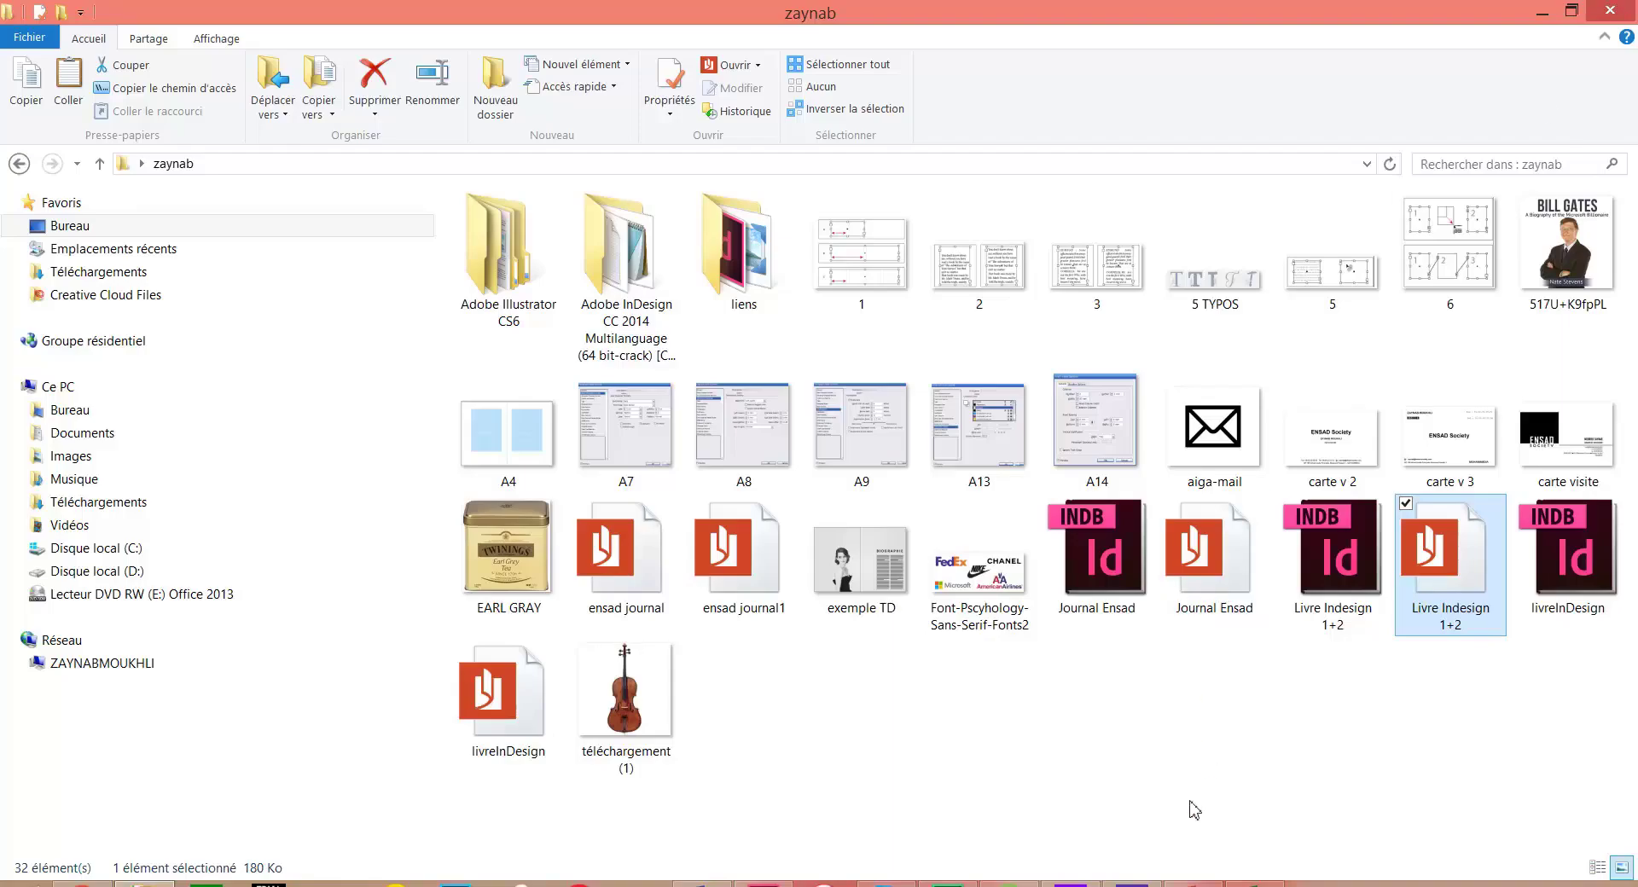